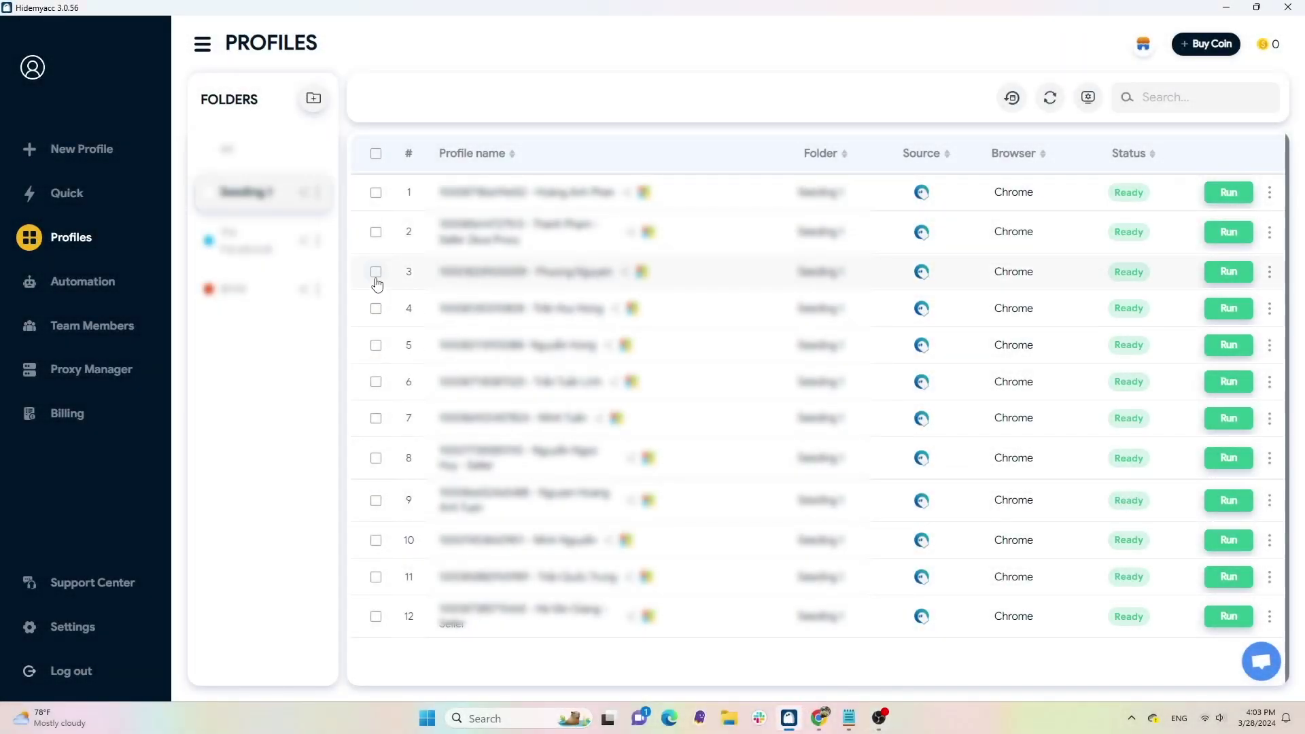
# - Select the third profile in the list and run it so its browser window opens
pyautogui.click(376, 272)
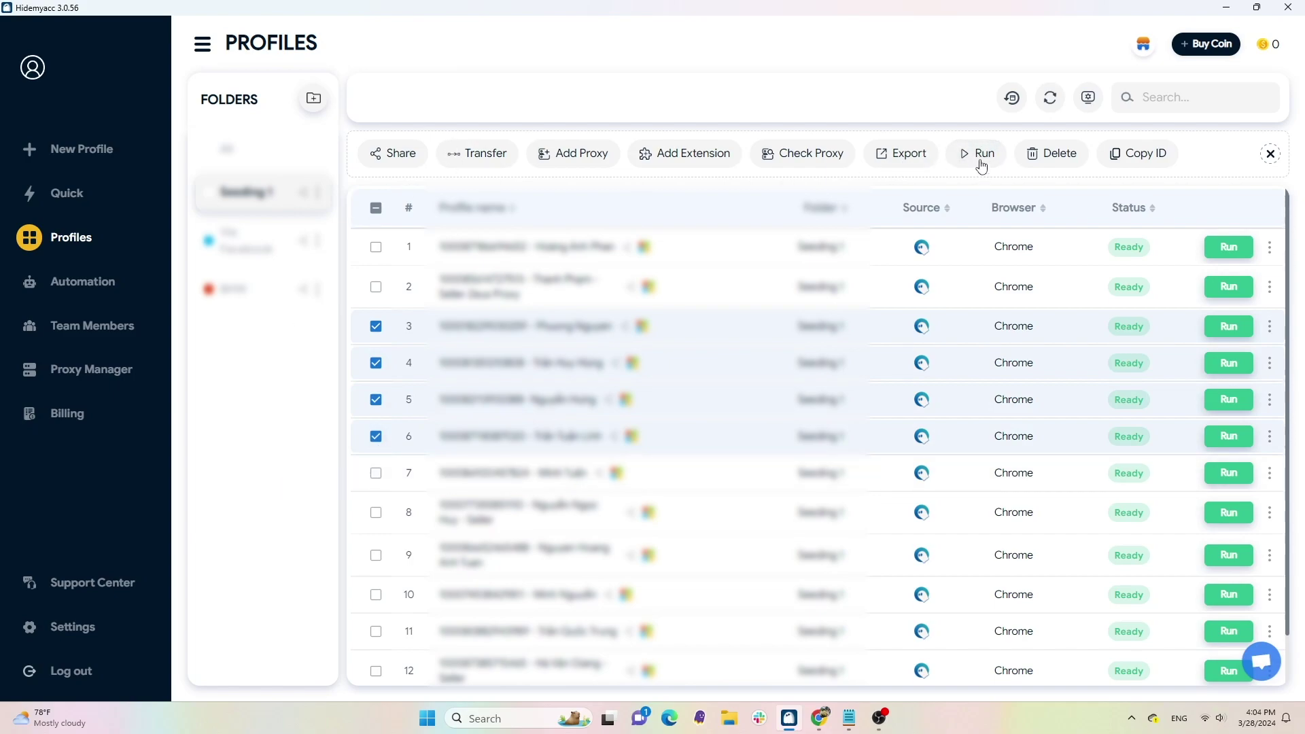
pyautogui.click(981, 160)
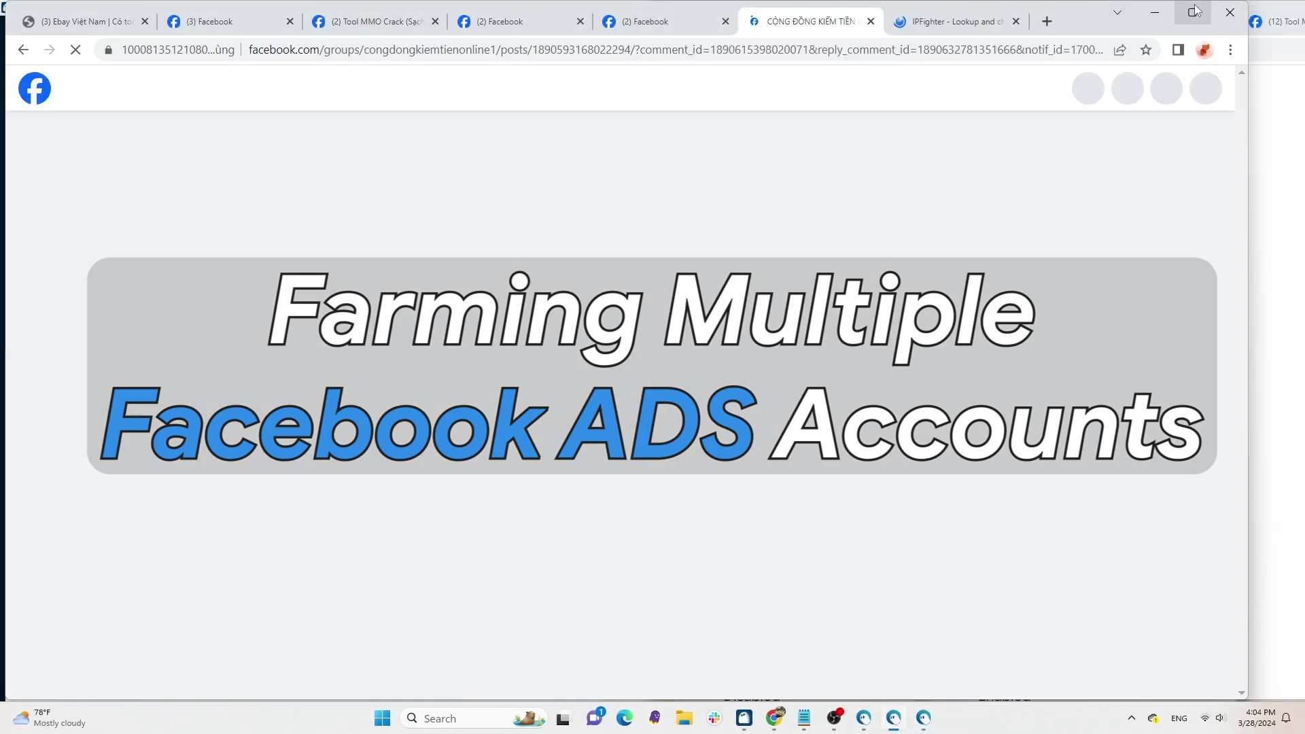
# - Snap the Facebook window top-right, an IPFighter window top-left, and the others into the bottom quarters
pyautogui.moveTo(1249, 13)
pyautogui.click(1115, 85)
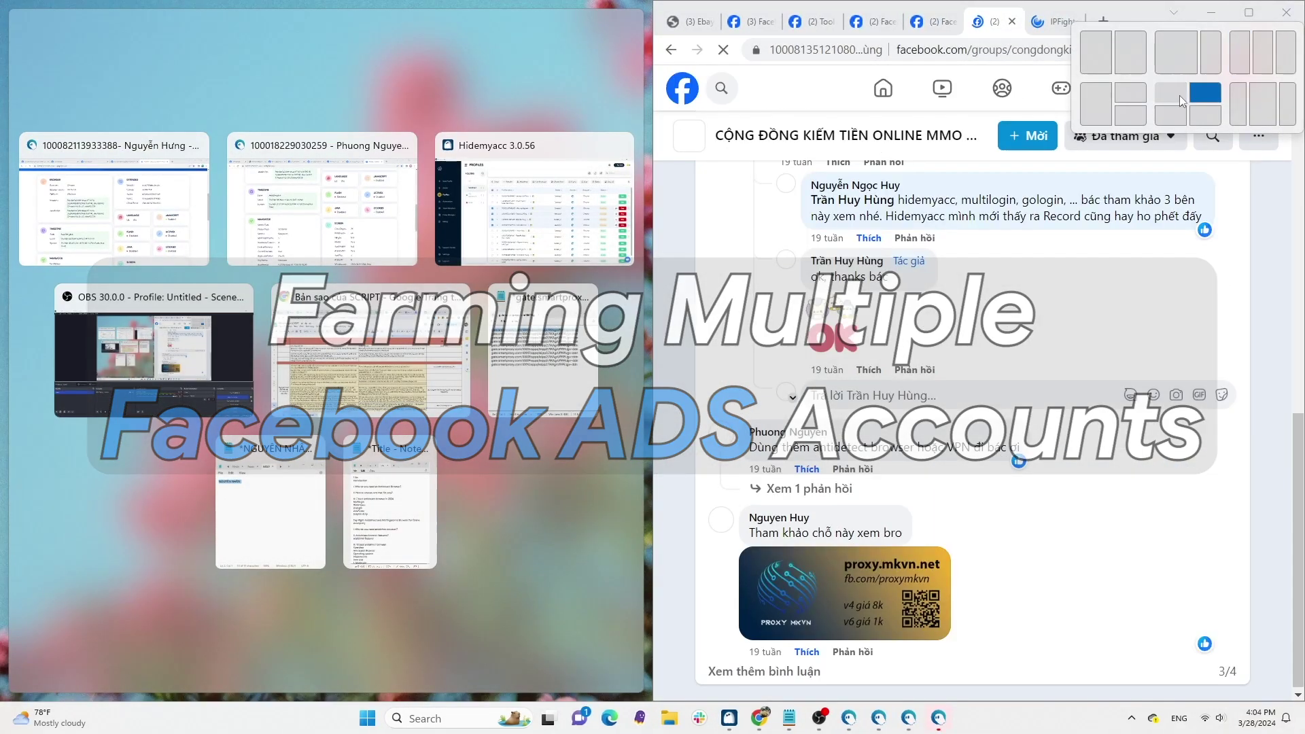
pyautogui.click(1180, 99)
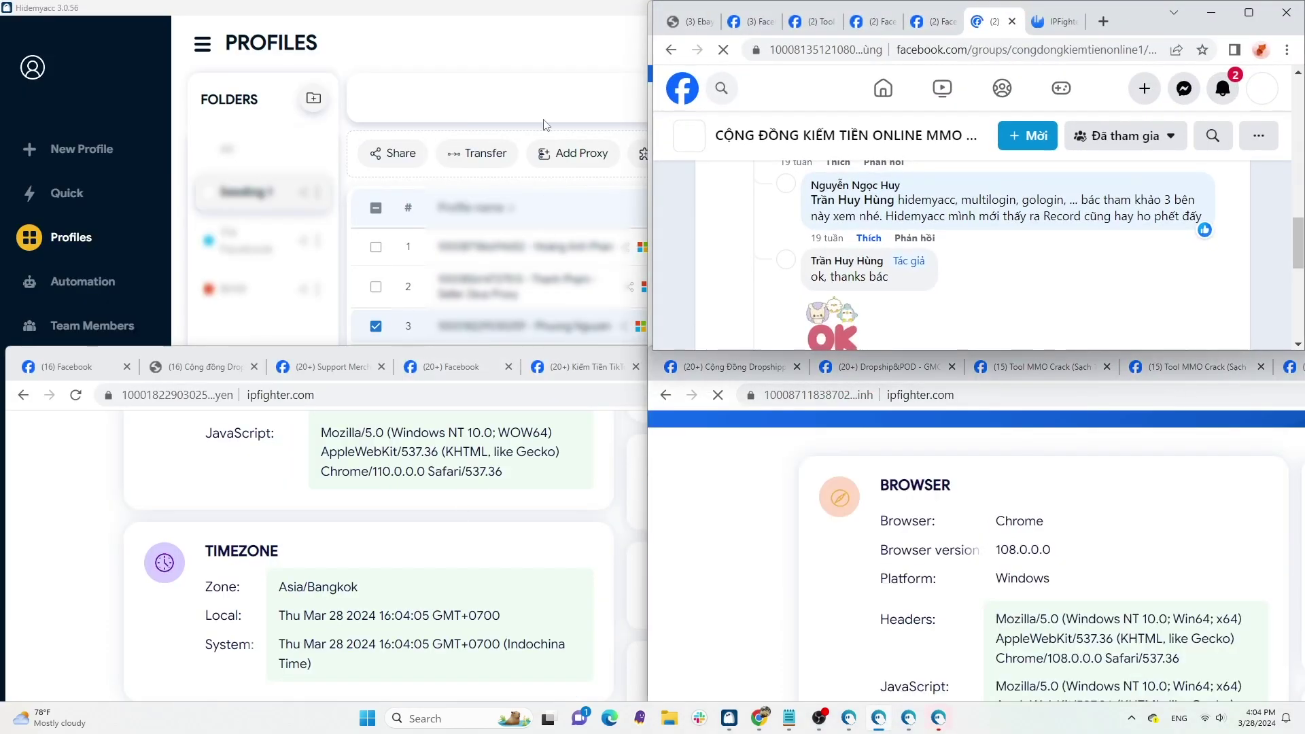
pyautogui.moveTo(1089, 360); pyautogui.dragTo(1056, 3)
pyautogui.moveTo(1249, 12)
pyautogui.click(1200, 116)
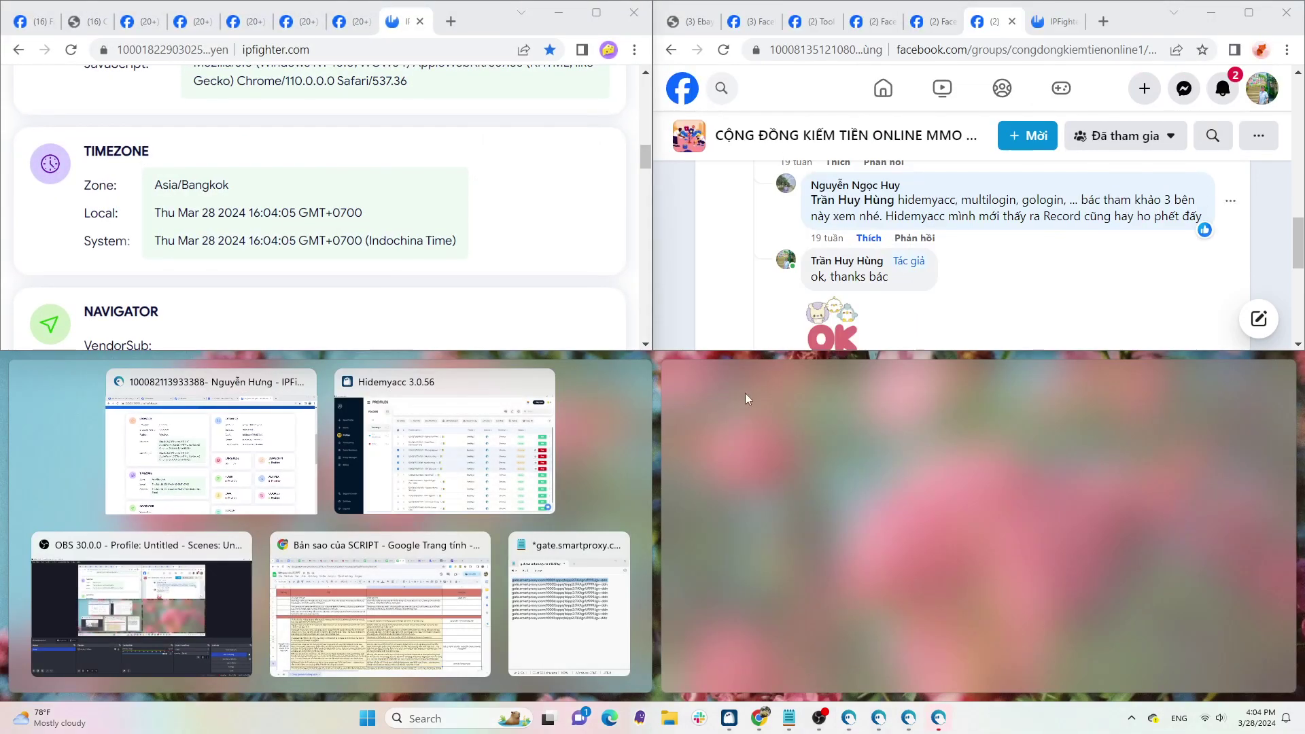
pyautogui.click(210, 476)
pyautogui.click(981, 654)
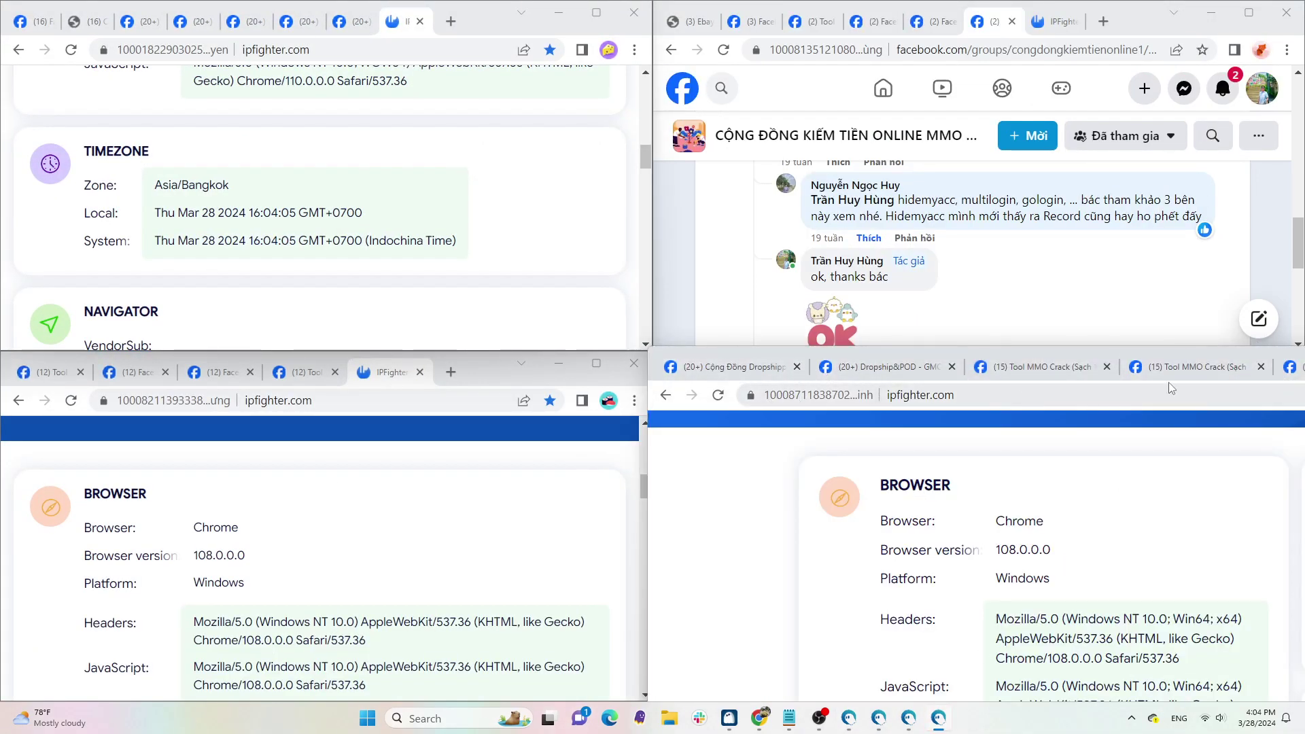
pyautogui.moveTo(994, 354); pyautogui.dragTo(1161, 386)
# - Snap the freed window back into the bottom-right quarter and load the Facebook home feed
pyautogui.moveTo(1162, 386)
pyautogui.click(1181, 478)
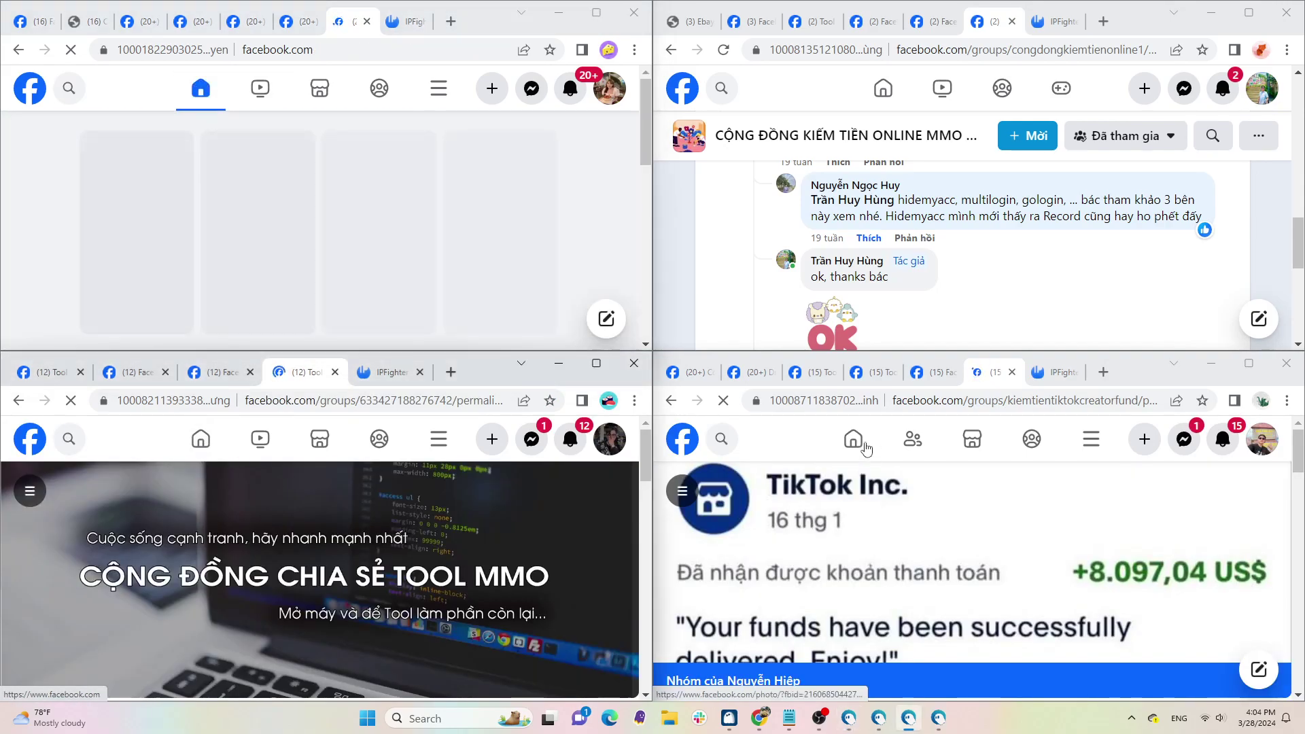
pyautogui.click(865, 449)
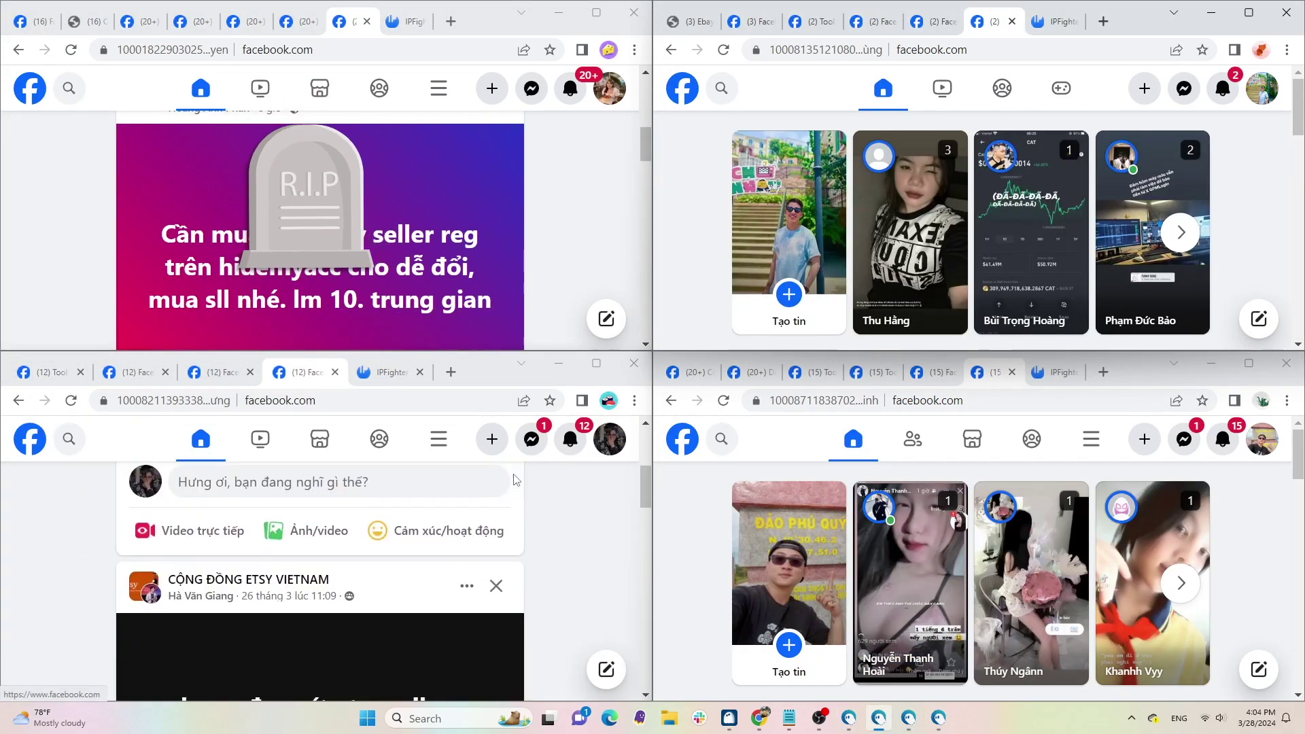
# - Scroll down through the Facebook news feed posts
pyautogui.scroll(-5, 518, 264)
pyautogui.scroll(-10, 1208, 200)
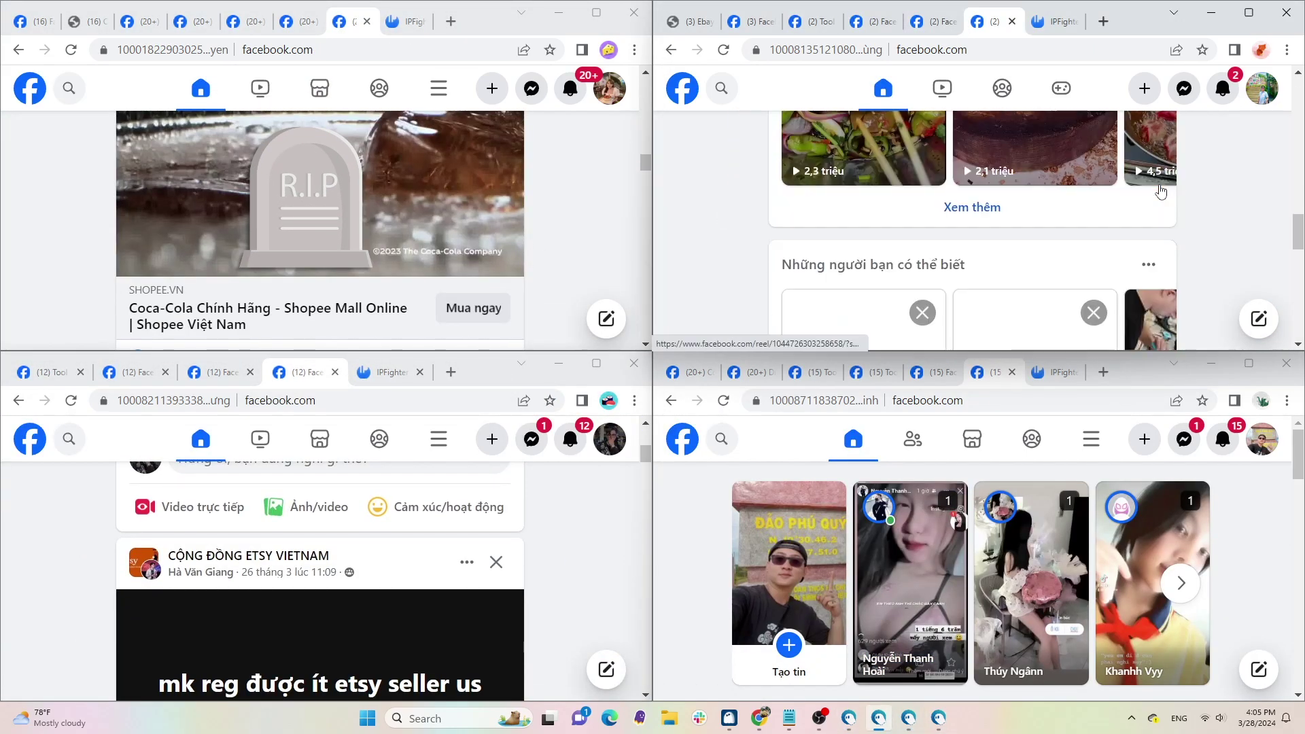
pyautogui.scroll(-3, 1207, 201)
pyautogui.scroll(-5, 607, 540)
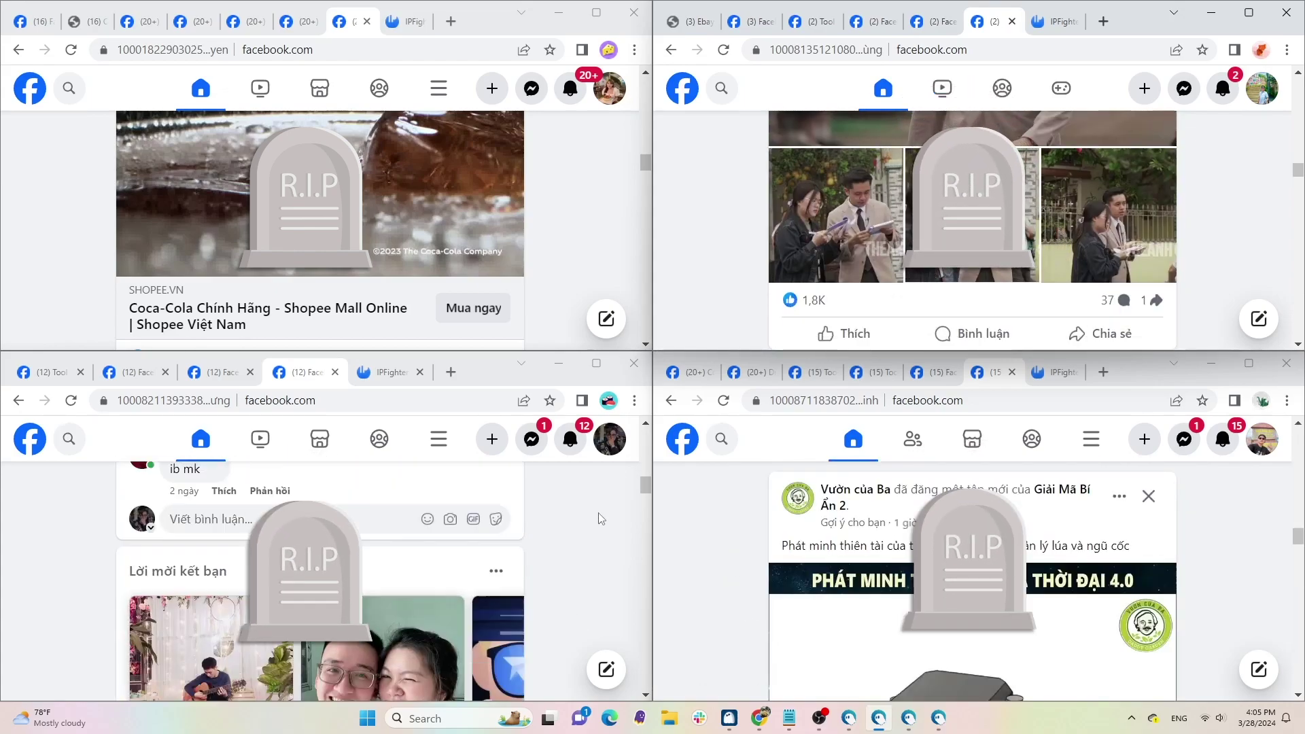
pyautogui.scroll(-5, 608, 539)
pyautogui.scroll(-10, 576, 231)
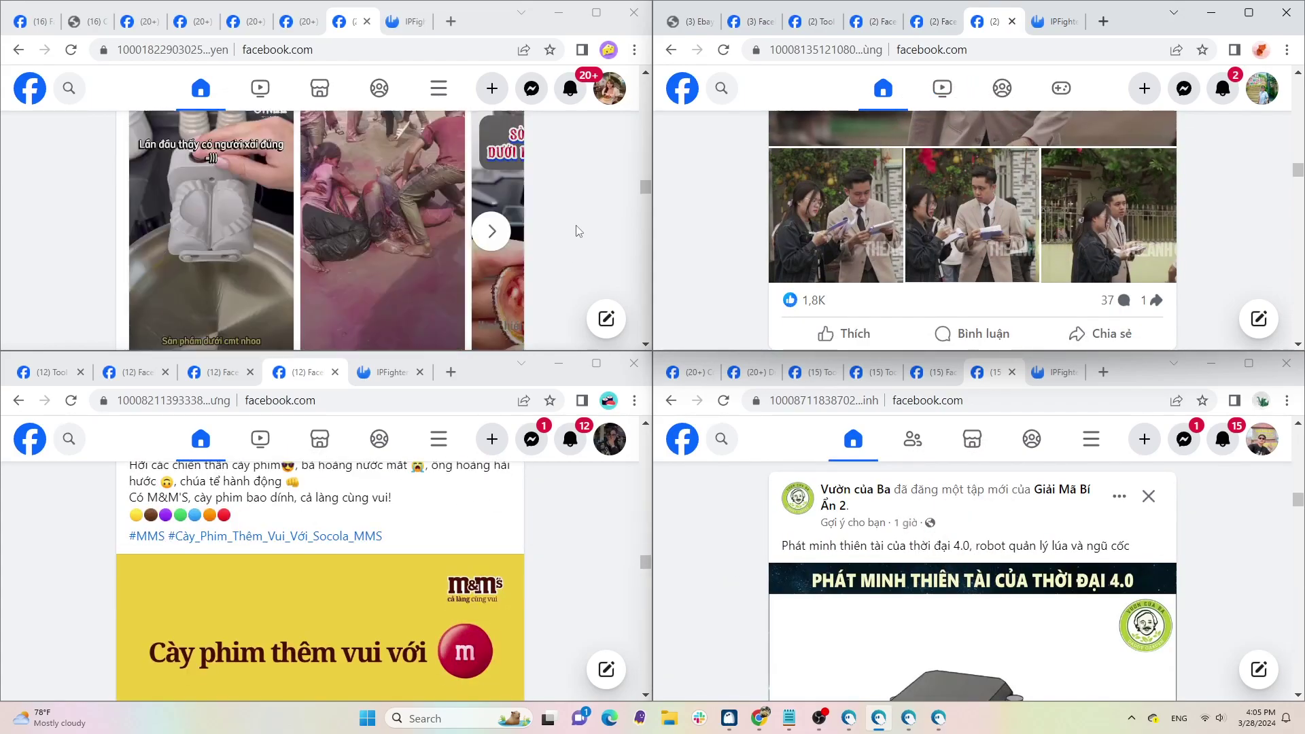
pyautogui.scroll(-15, 1228, 195)
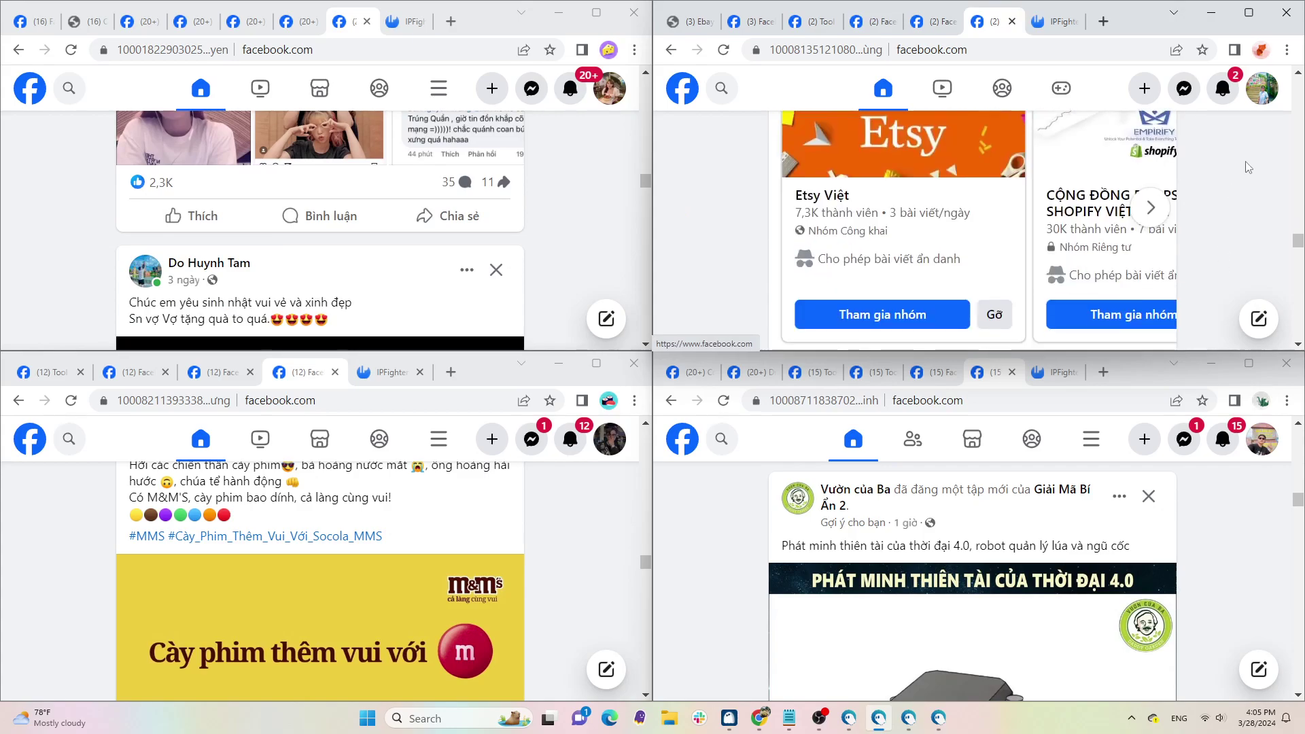
pyautogui.scroll(-5, 1204, 542)
# - Switch every browser to its ipfighter.com tab and scroll down to the EXTENDED fingerprint section
pyautogui.hotkey('ctrl', '9')
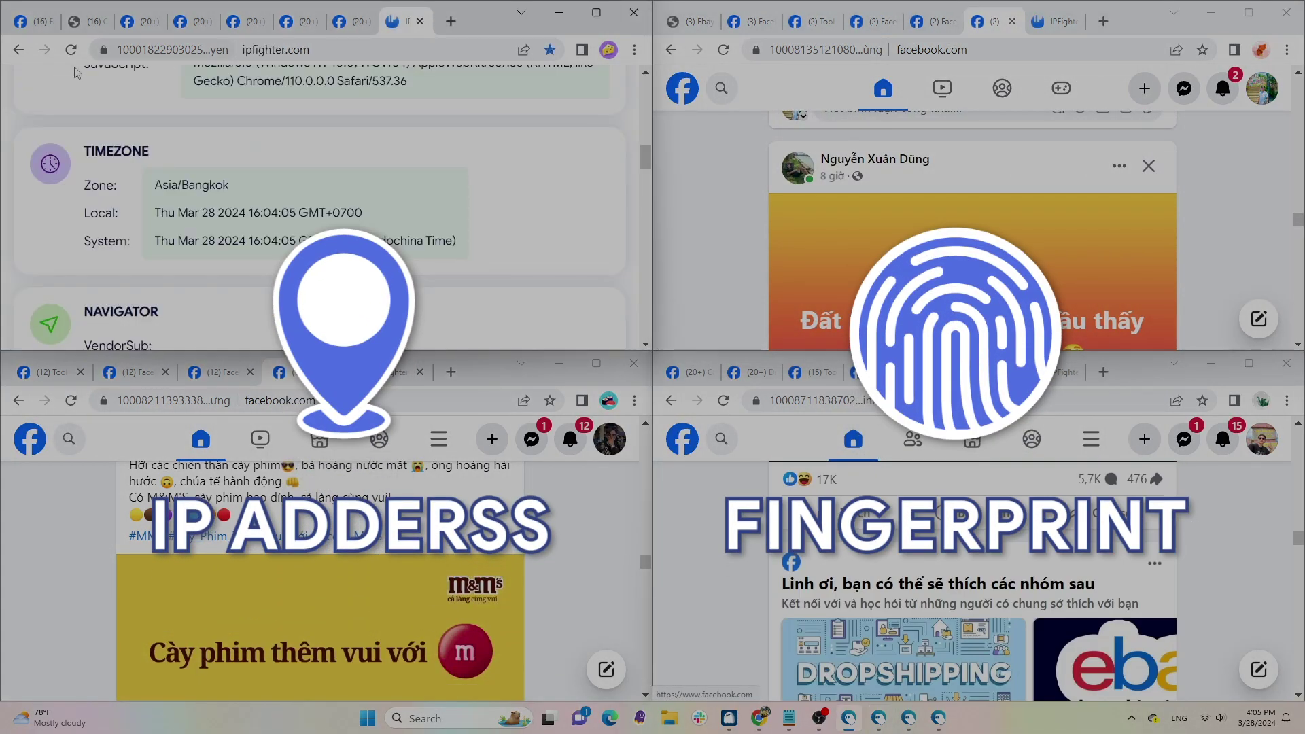
pyautogui.hotkey('ctrl', '9')
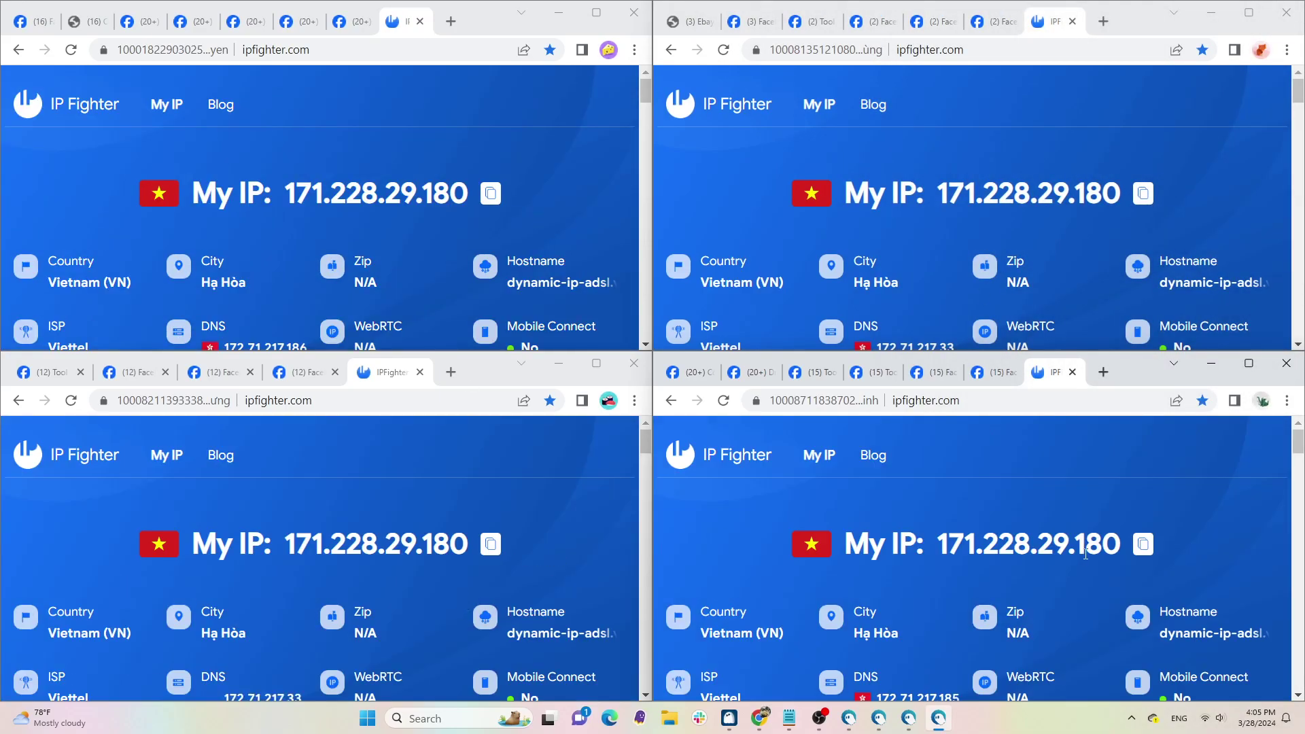
pyautogui.scroll(-10, 517, 289)
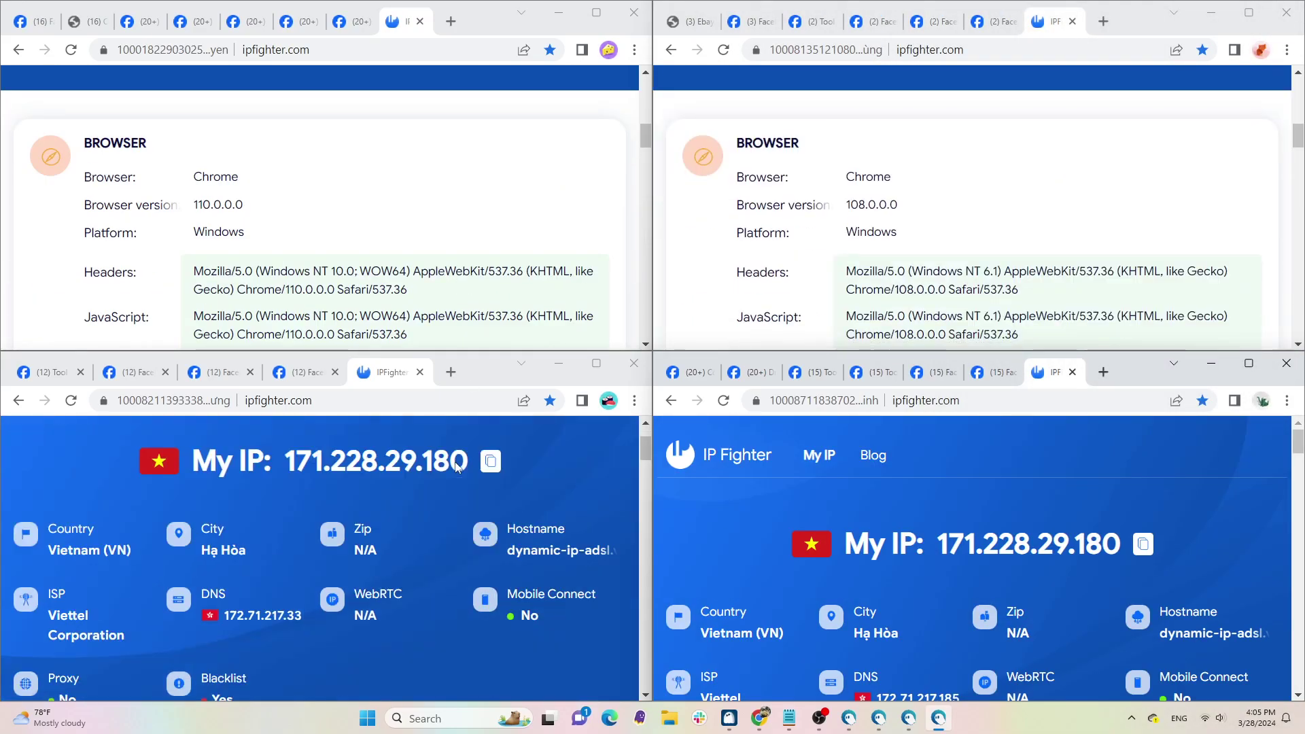
pyautogui.scroll(-5, 1008, 515)
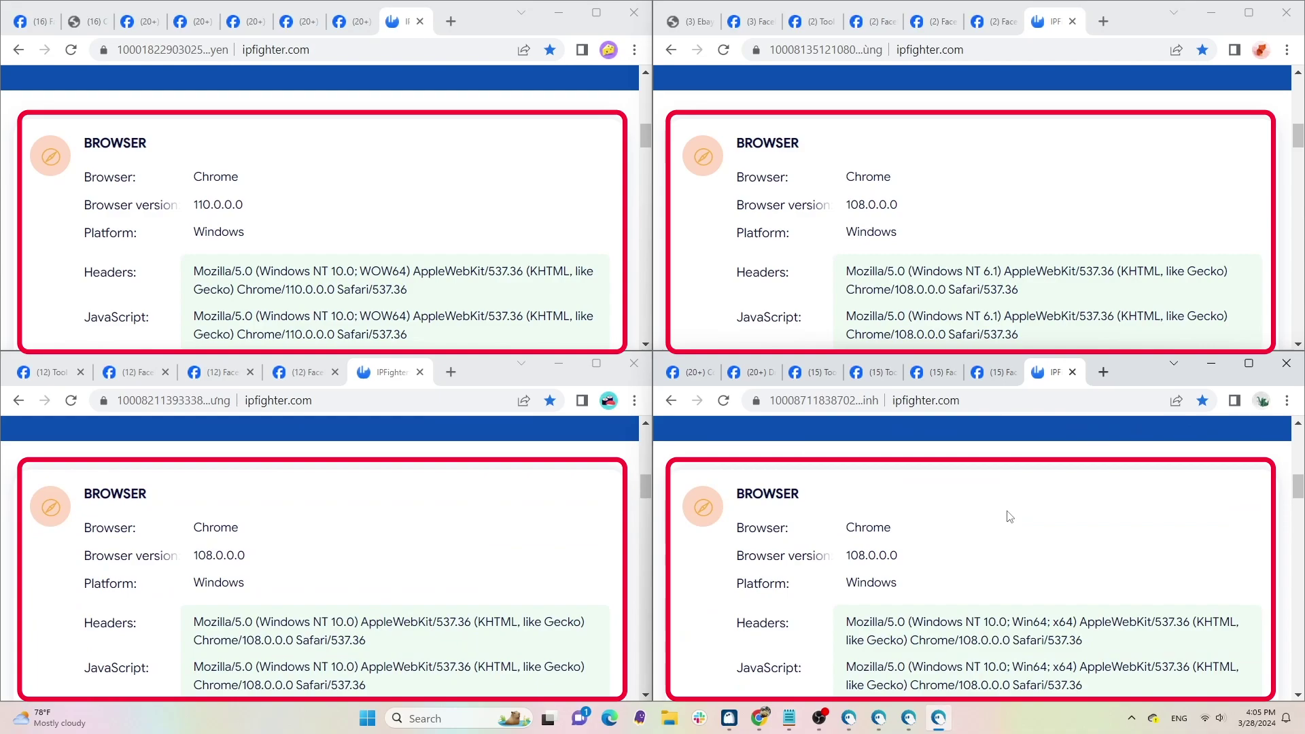
pyautogui.scroll(-4, 445, 195)
pyautogui.scroll(-4, 937, 147)
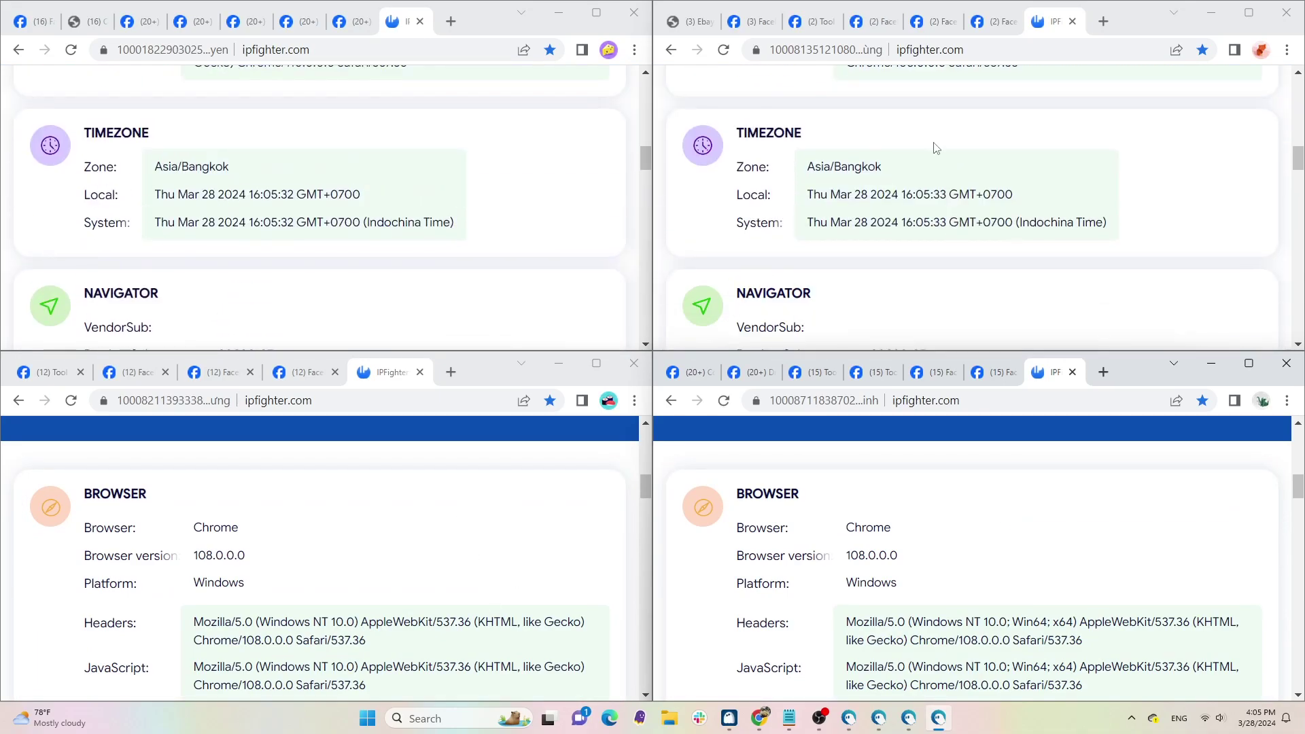
pyautogui.scroll(-4, 513, 528)
pyautogui.scroll(-4, 941, 513)
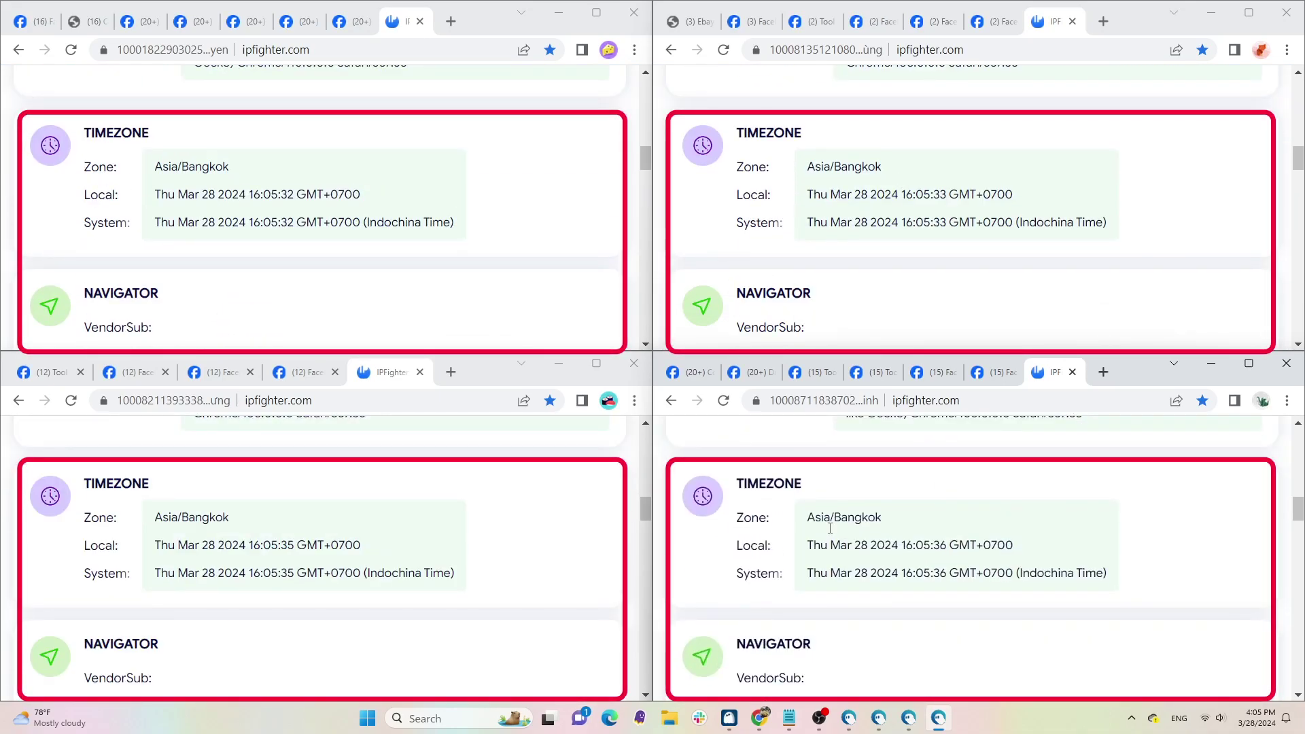
pyautogui.scroll(-2, 578, 204)
pyautogui.scroll(-2, 737, 329)
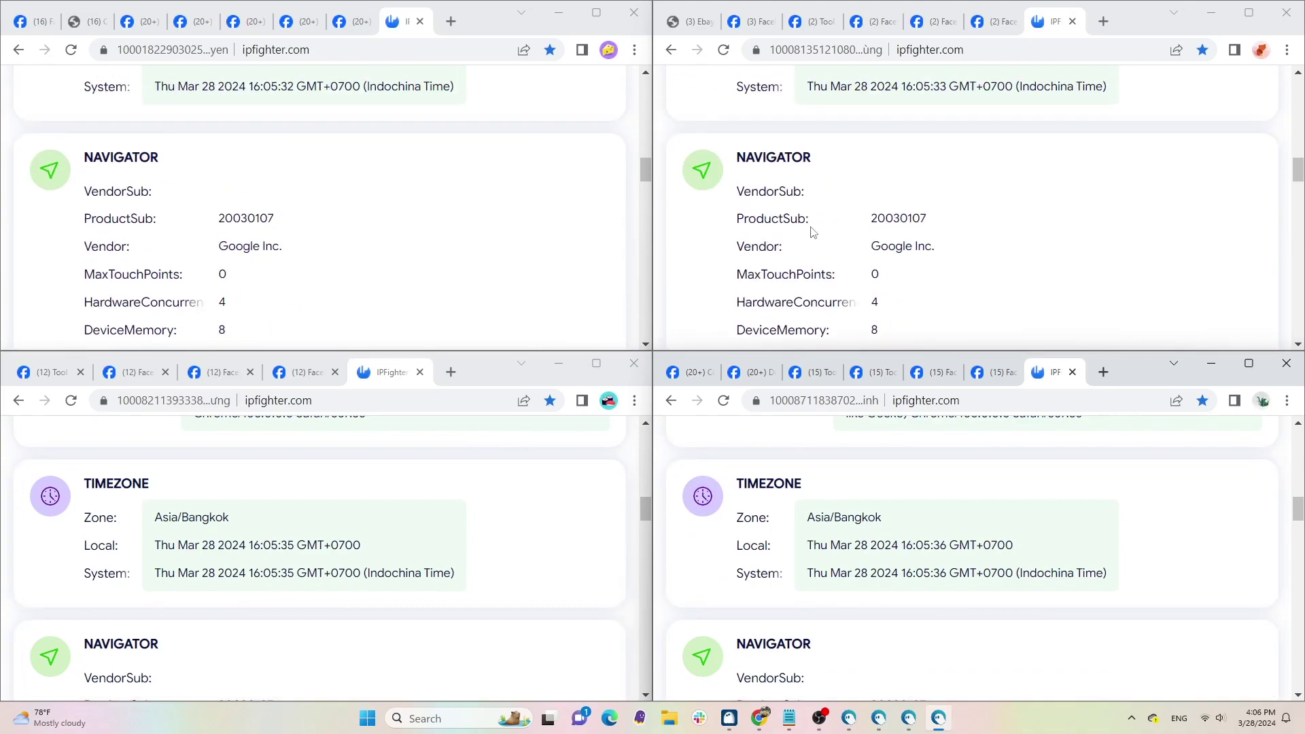
pyautogui.scroll(-2, 548, 540)
pyautogui.scroll(-2, 733, 540)
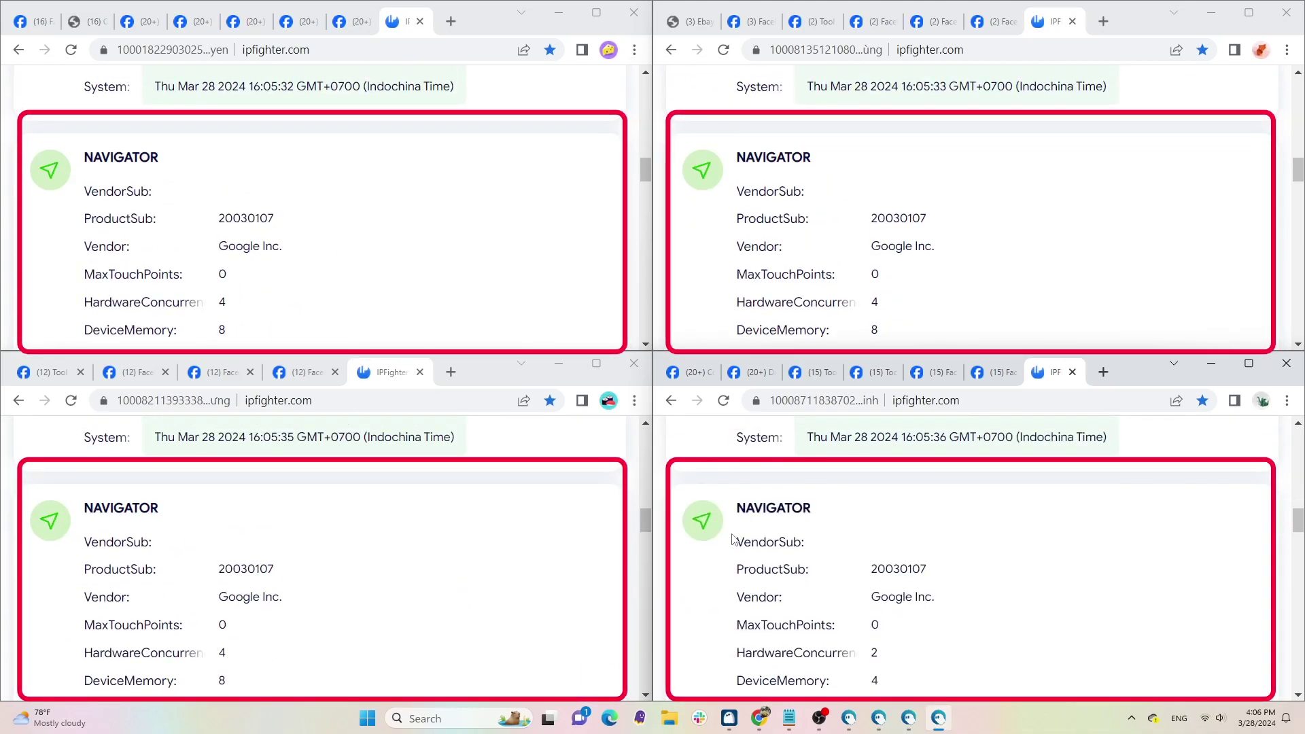
pyautogui.scroll(-5, 529, 230)
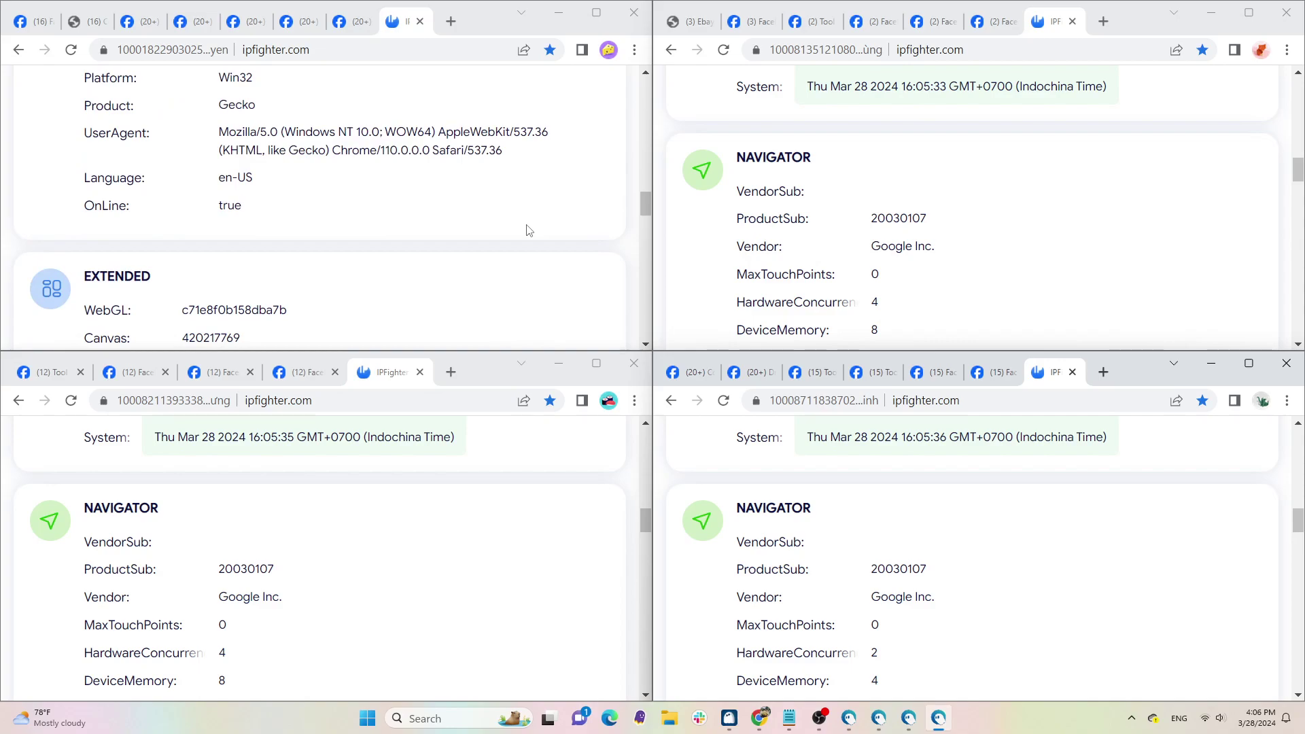
# - Scroll on through the SCREEN section, comparing the four profiles' values
pyautogui.scroll(2, 529, 229)
pyautogui.scroll(-4, 839, 175)
pyautogui.scroll(-4, 451, 548)
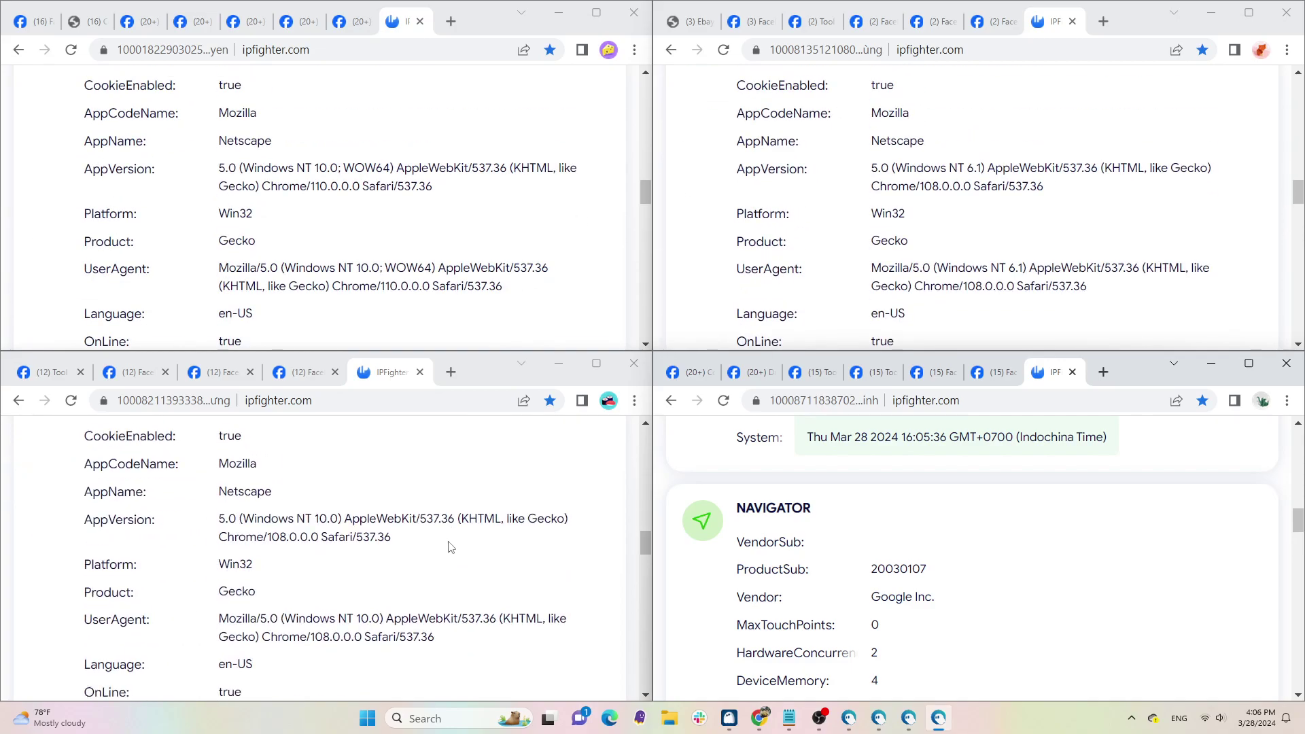
pyautogui.scroll(-4, 787, 535)
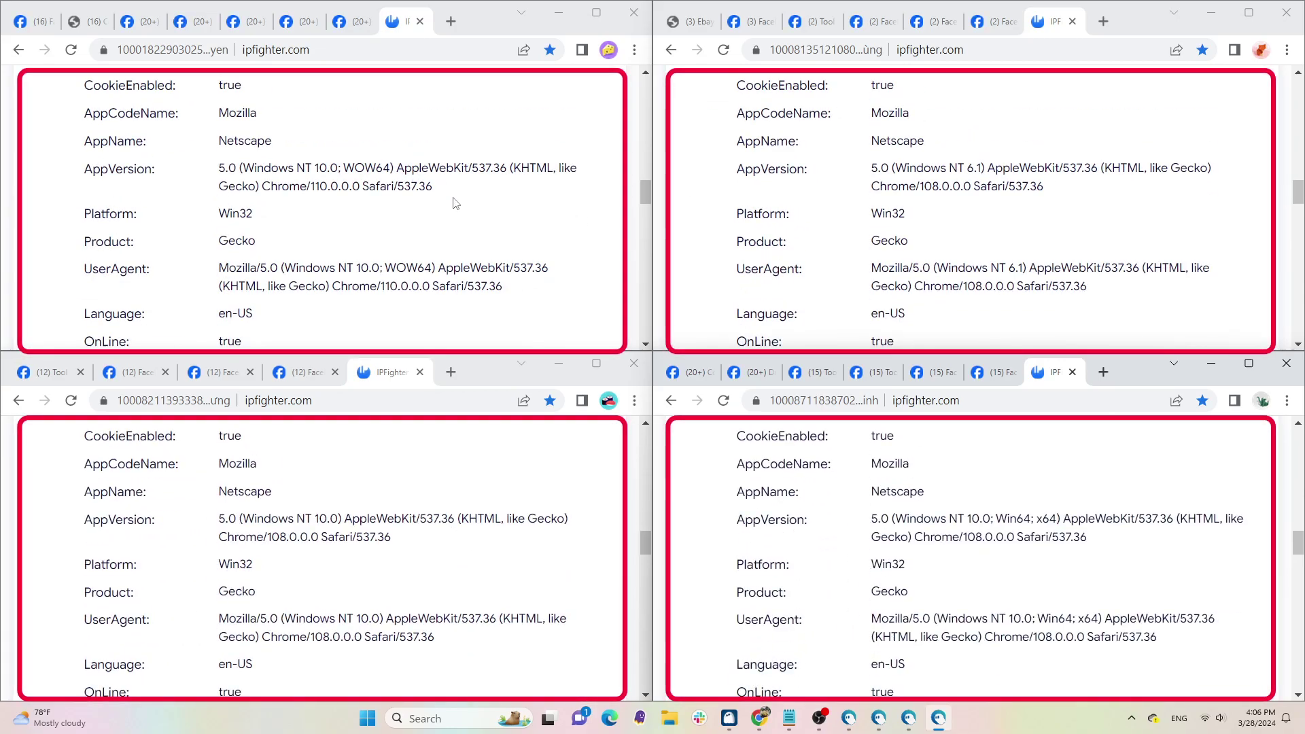
pyautogui.scroll(-2, 456, 202)
pyautogui.scroll(-2, 456, 203)
pyautogui.scroll(-4, 952, 204)
pyautogui.scroll(-4, 498, 507)
pyautogui.scroll(-4, 769, 513)
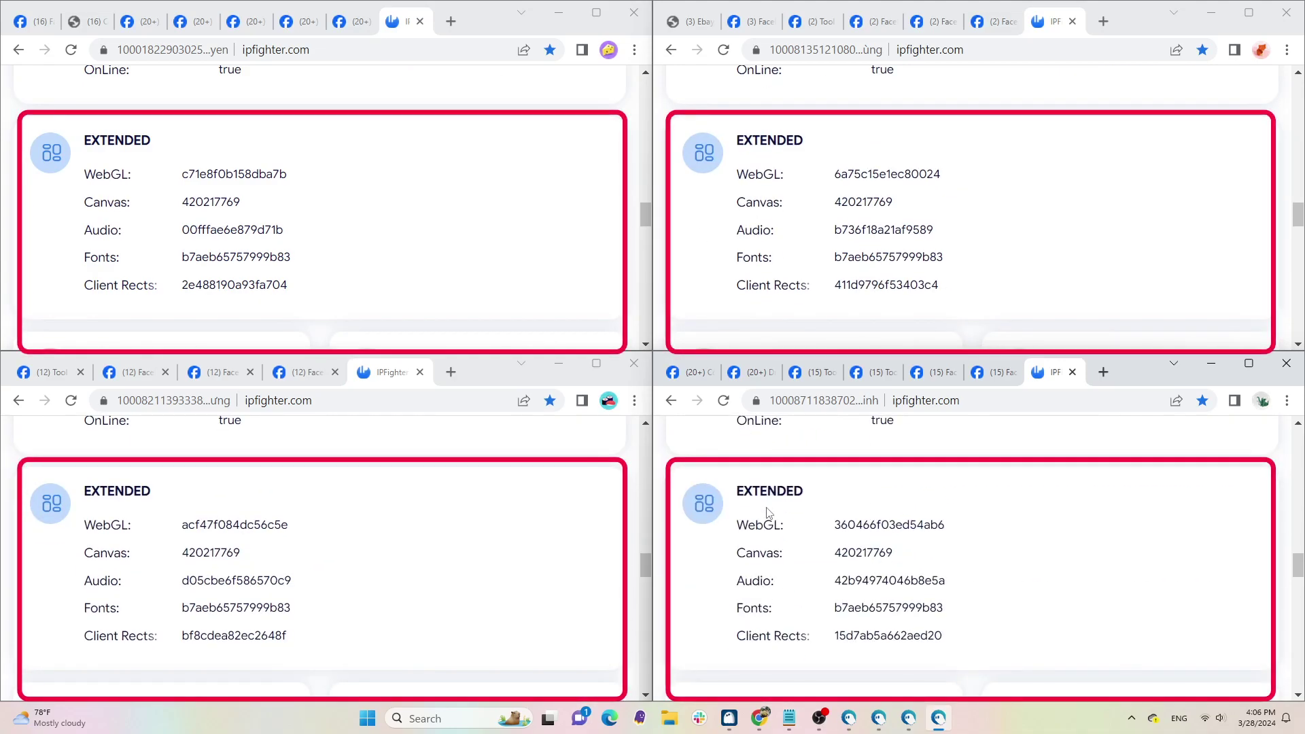
pyautogui.scroll(-4, 523, 510)
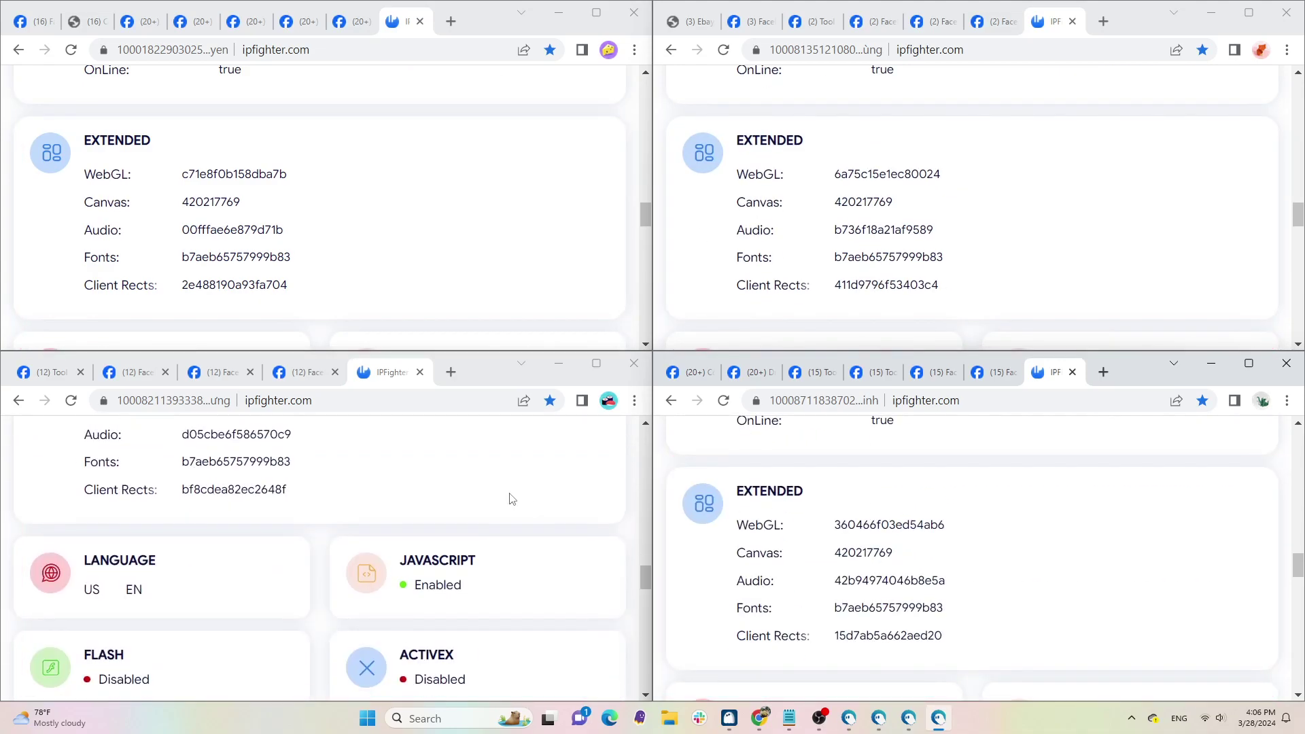
pyautogui.scroll(-6, 857, 199)
pyautogui.scroll(-4, 595, 225)
pyautogui.scroll(-4, 599, 422)
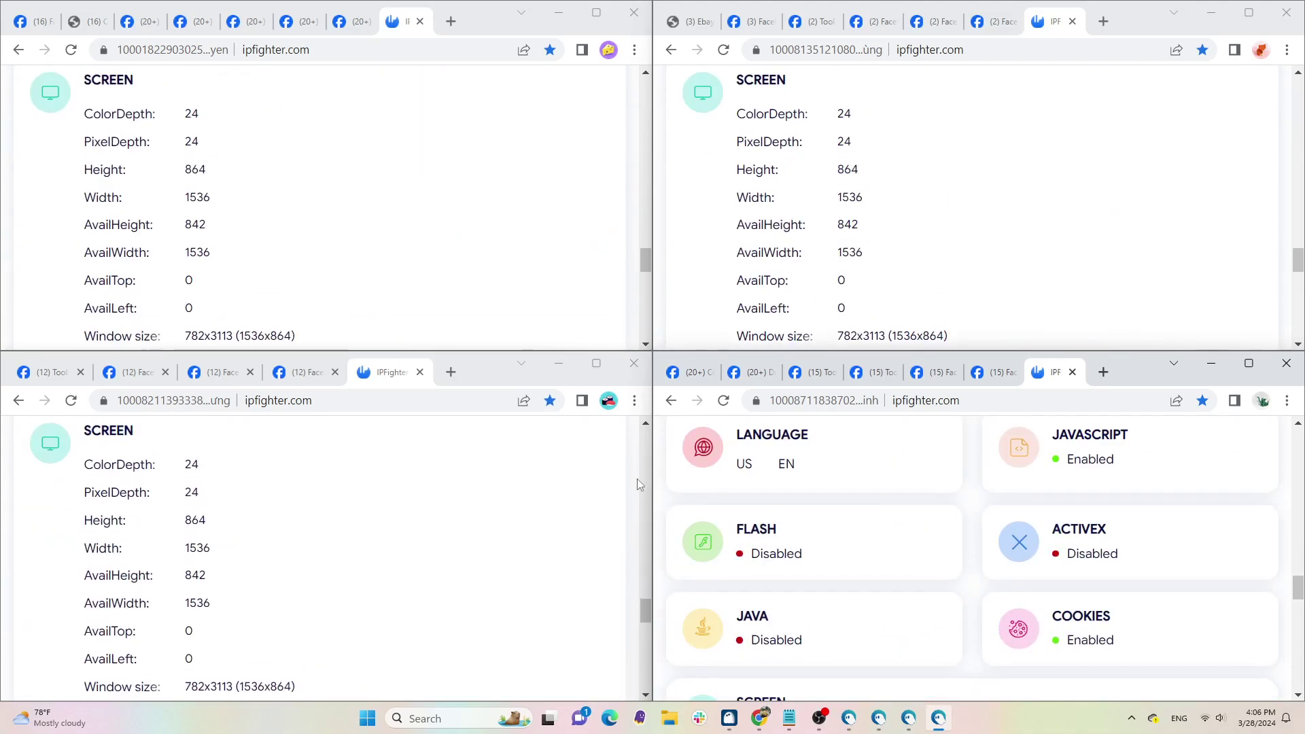
pyautogui.scroll(-6, 874, 518)
pyautogui.scroll(2, 964, 530)
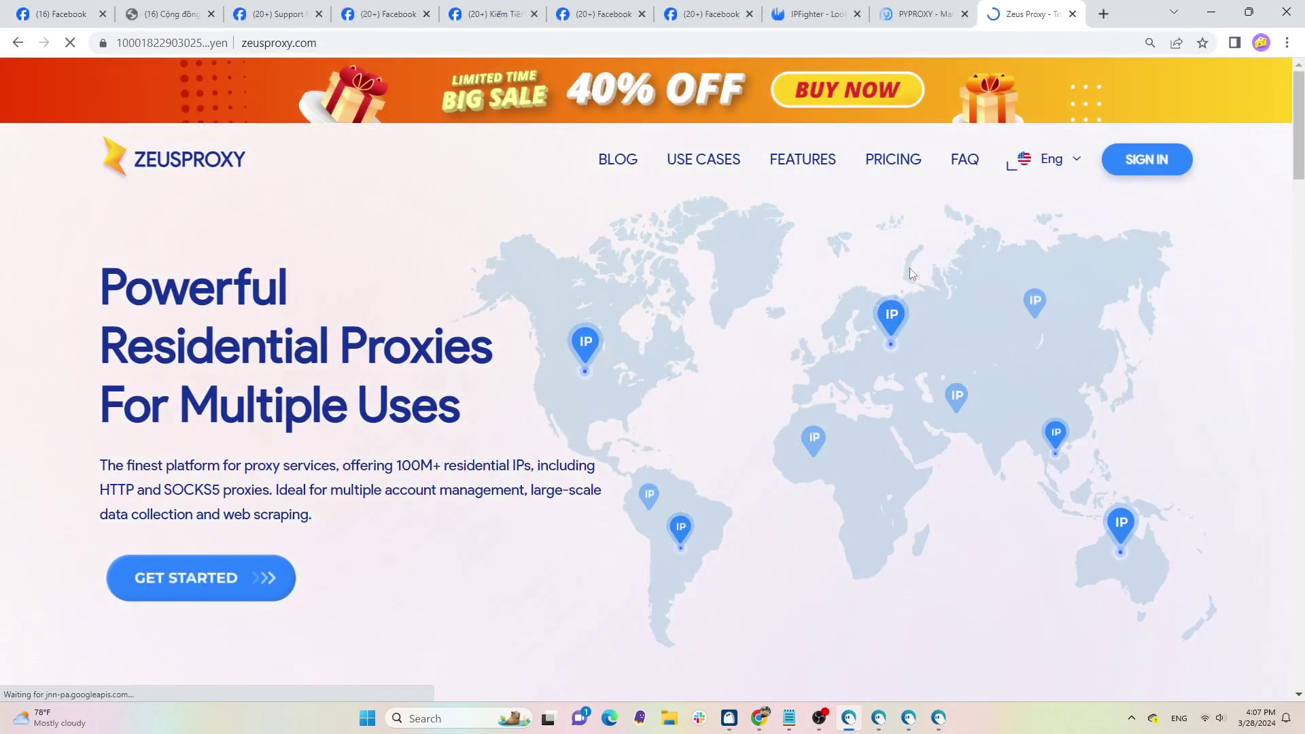
# - Open Gcore's cloud Pricing page, dismiss the cookie notice, and scroll to the High-Frequency instance table
pyautogui.scroll(-4, 884, 284)
pyautogui.scroll(-12, 884, 291)
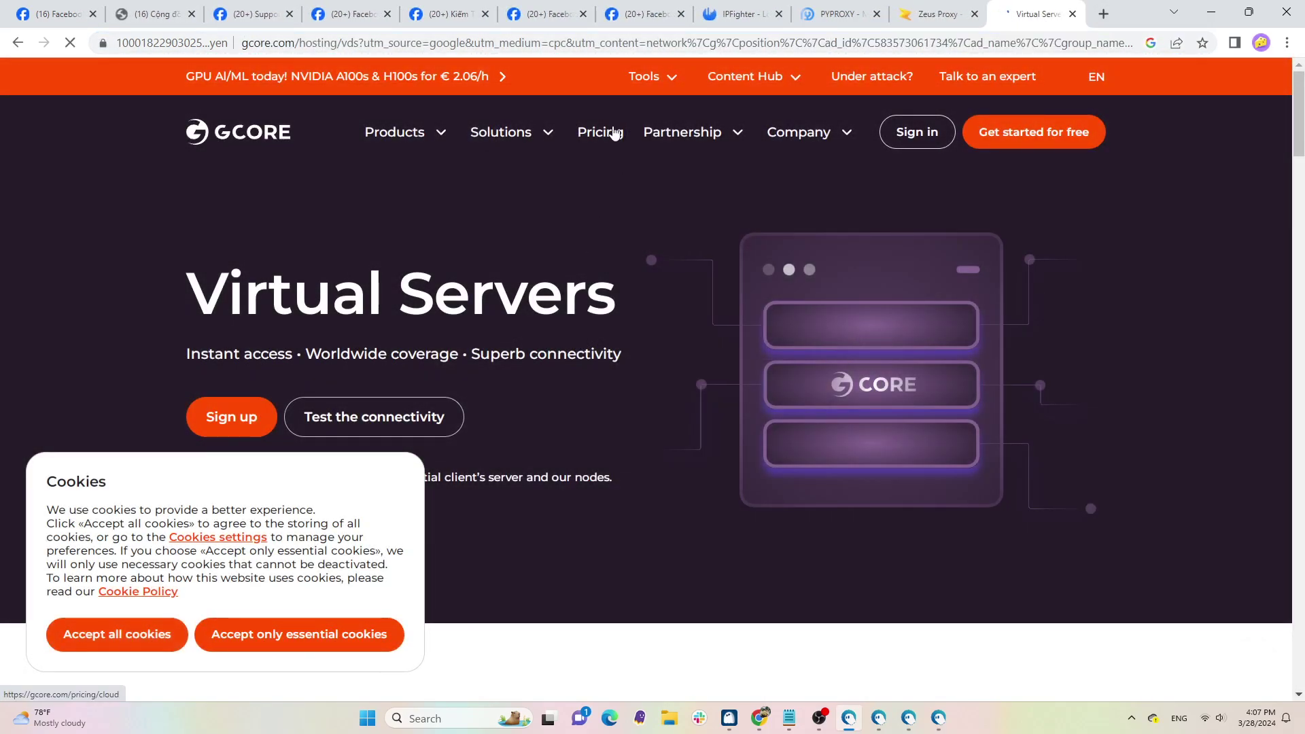
pyautogui.click(600, 132)
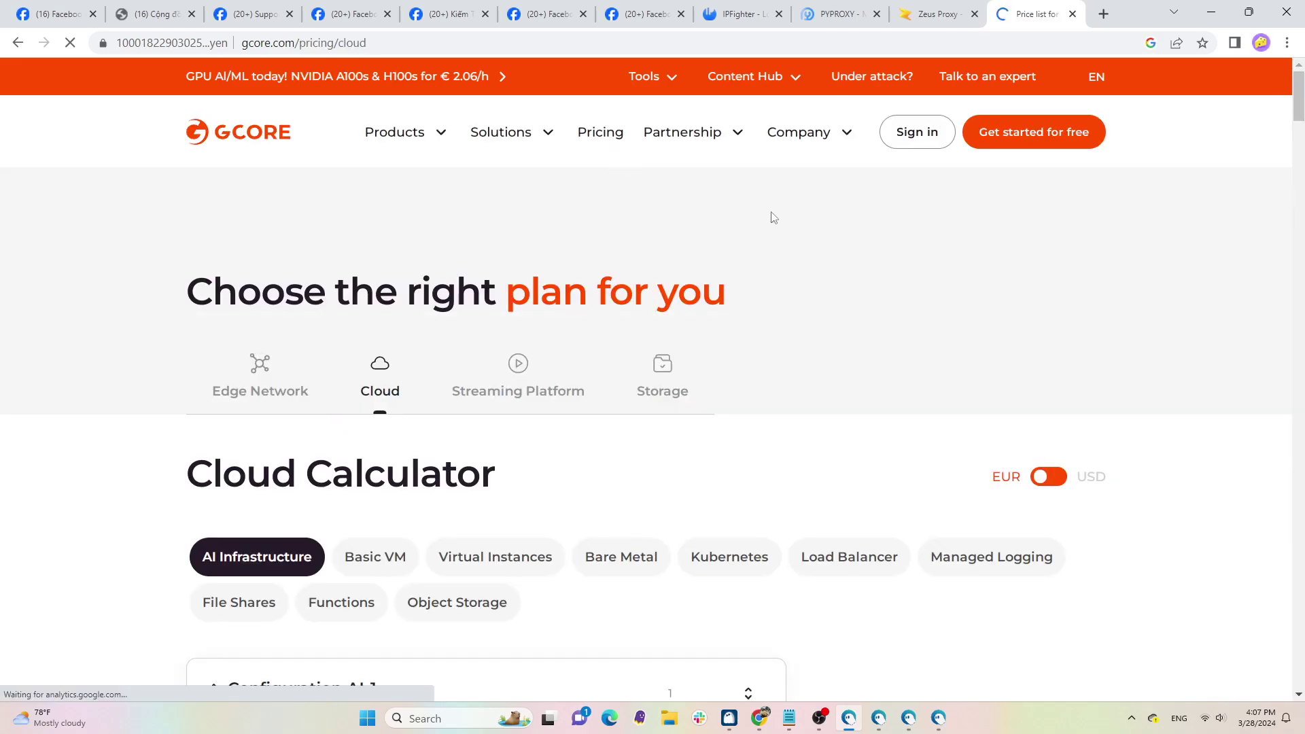
pyautogui.scroll(-3, 771, 216)
pyautogui.click(232, 645)
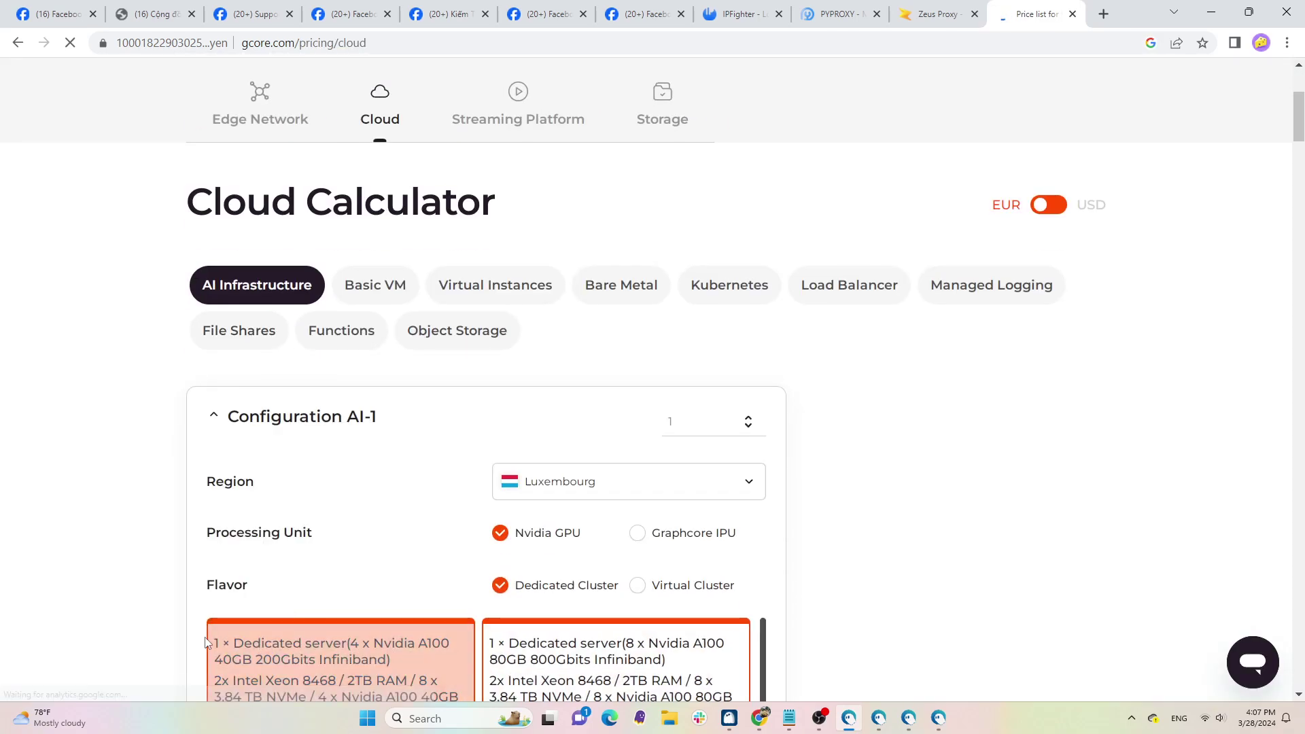
pyautogui.scroll(-4, 1166, 340)
pyautogui.scroll(-10, 1183, 336)
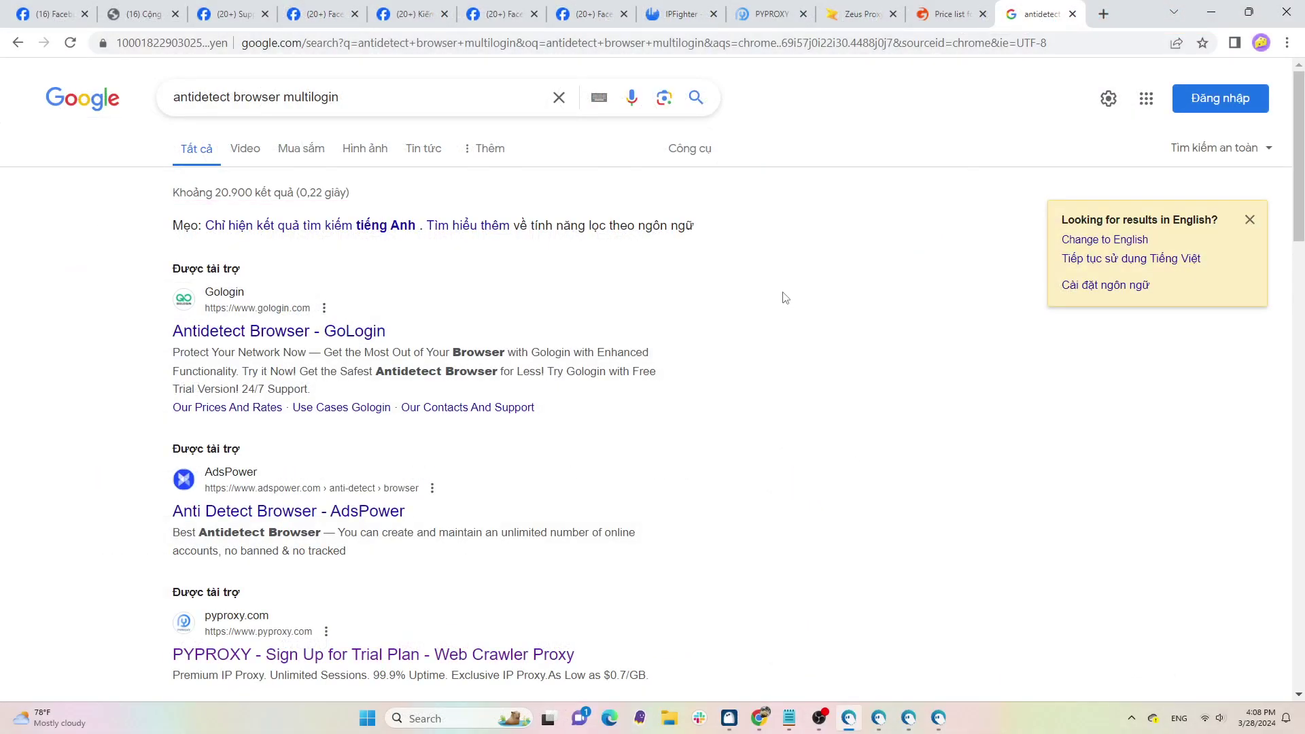
pyautogui.scroll(-5, 935, 253)
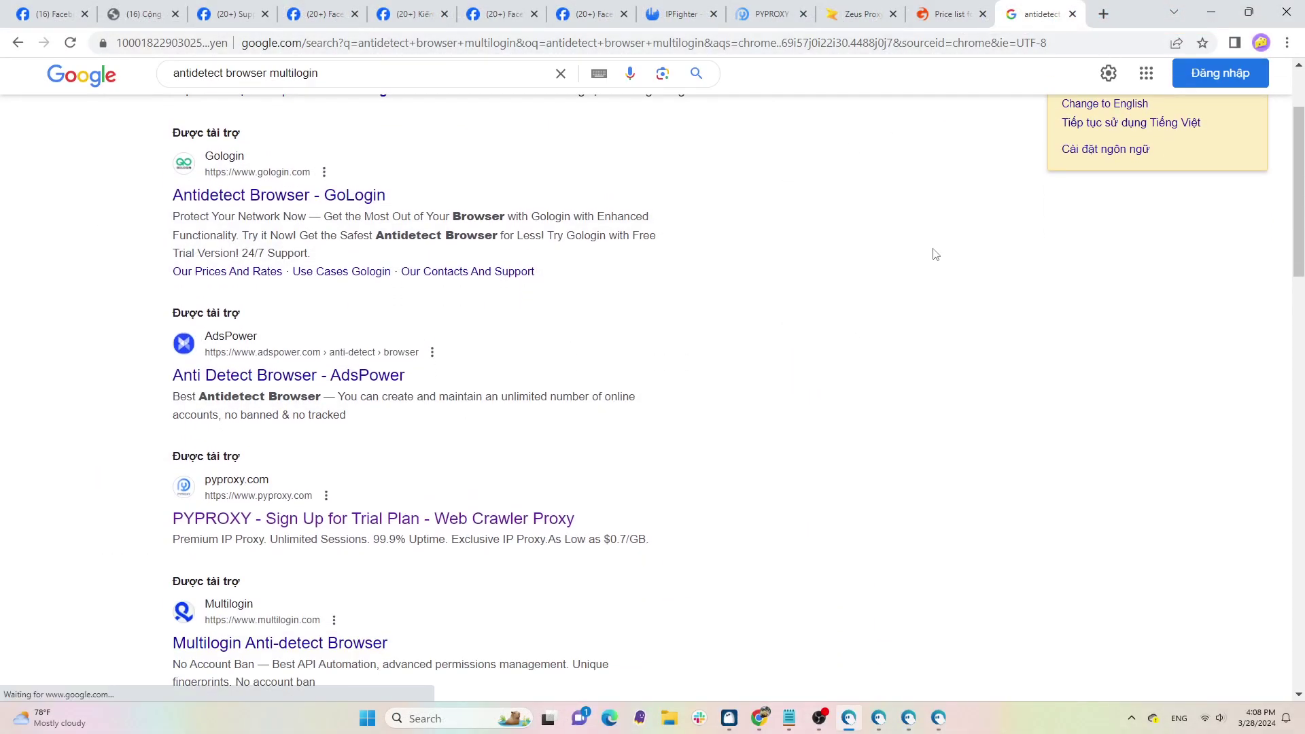
# - Open the Multilogin Anti-detect Browser site, then run a Google search for 'gologin' in a new tab
pyautogui.scroll(-3, 939, 250)
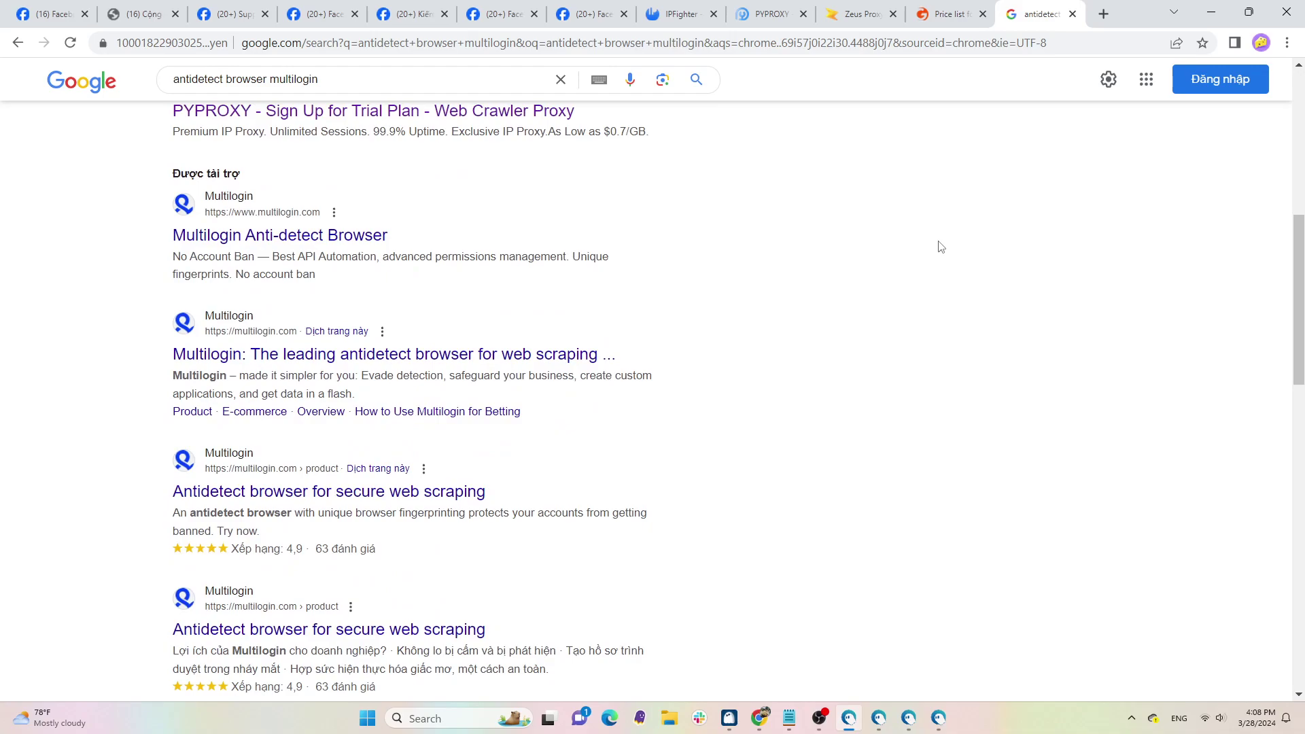
pyautogui.click(300, 236)
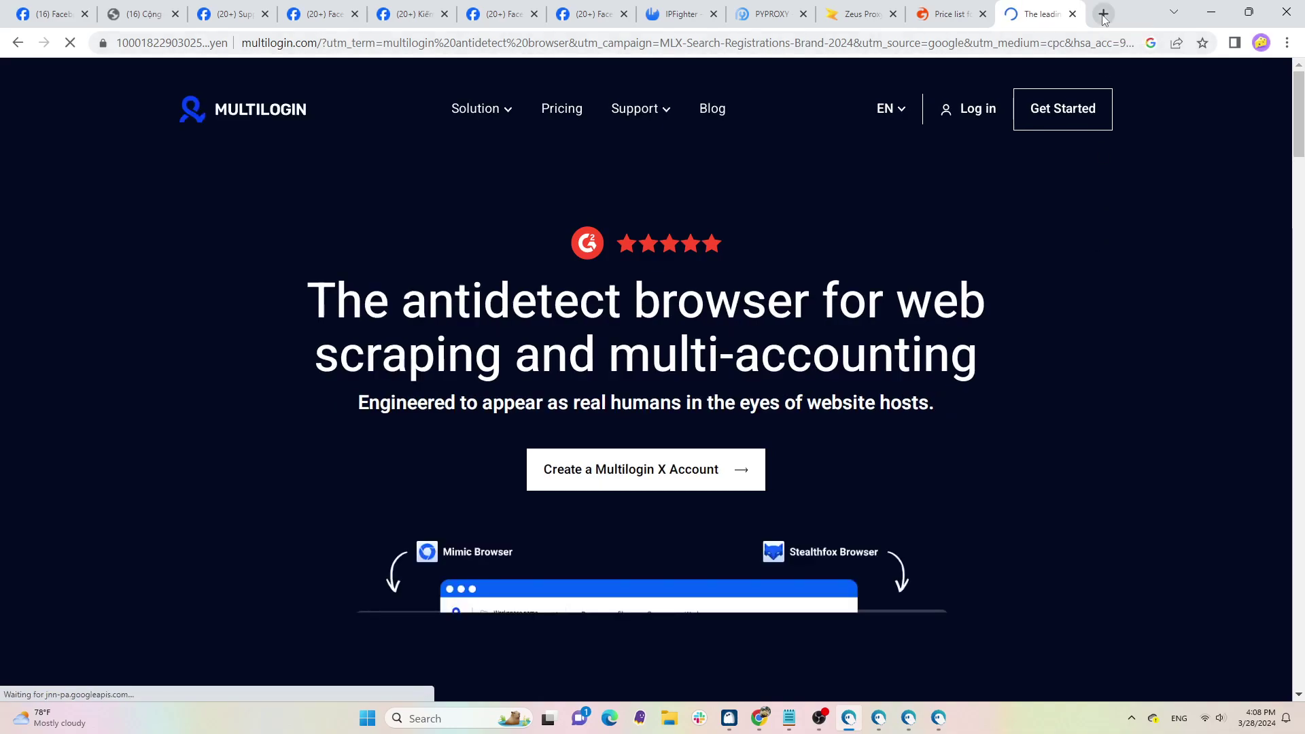
pyautogui.click(1104, 14)
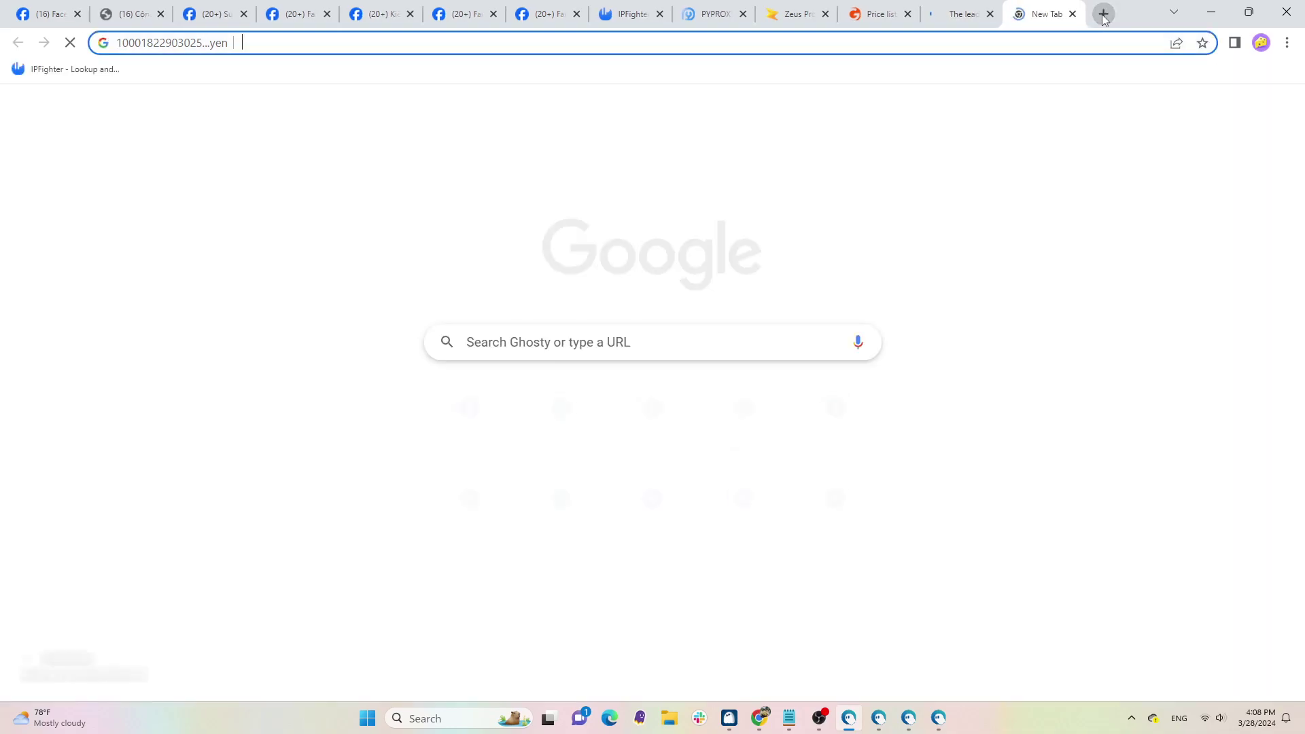
pyautogui.write('gologin')
pyautogui.press('Return')
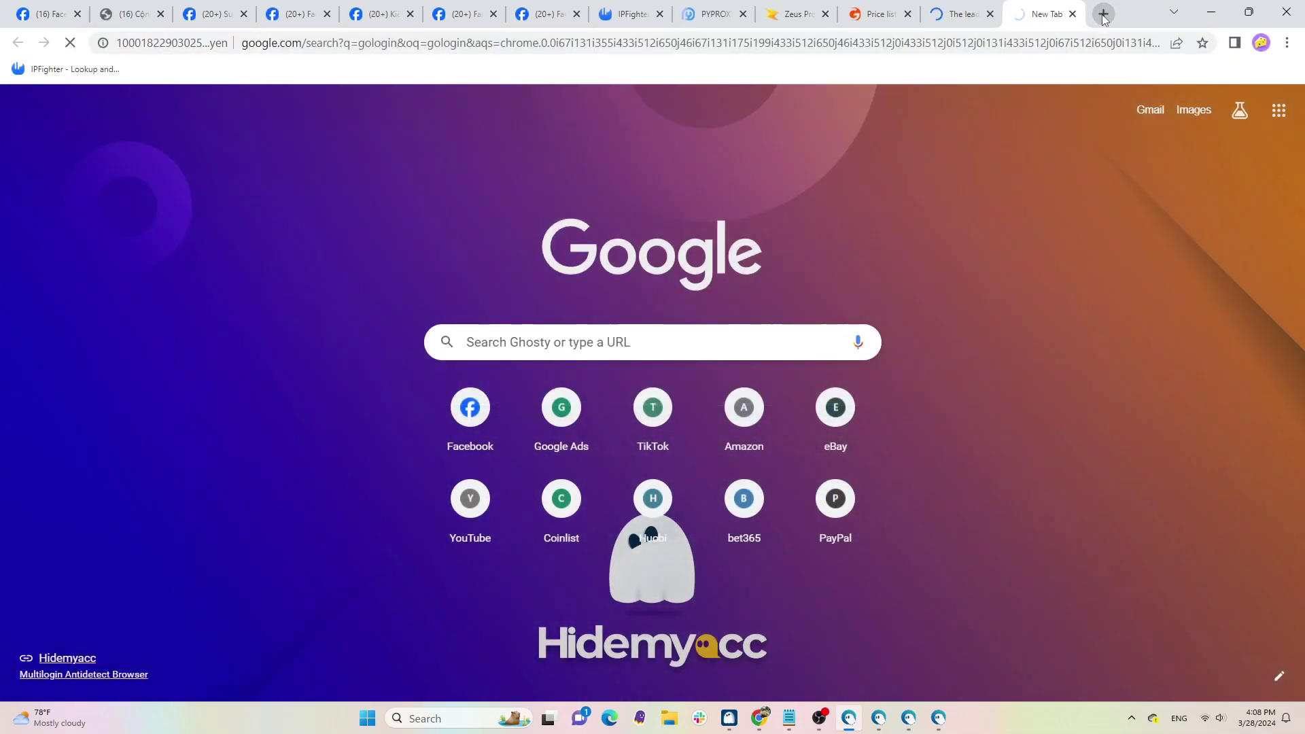
# - Return to Multilogin and scroll down to its €99, €199 and €399 monthly plans
pyautogui.hotkey('ctrl', 'shift', 'Tab')
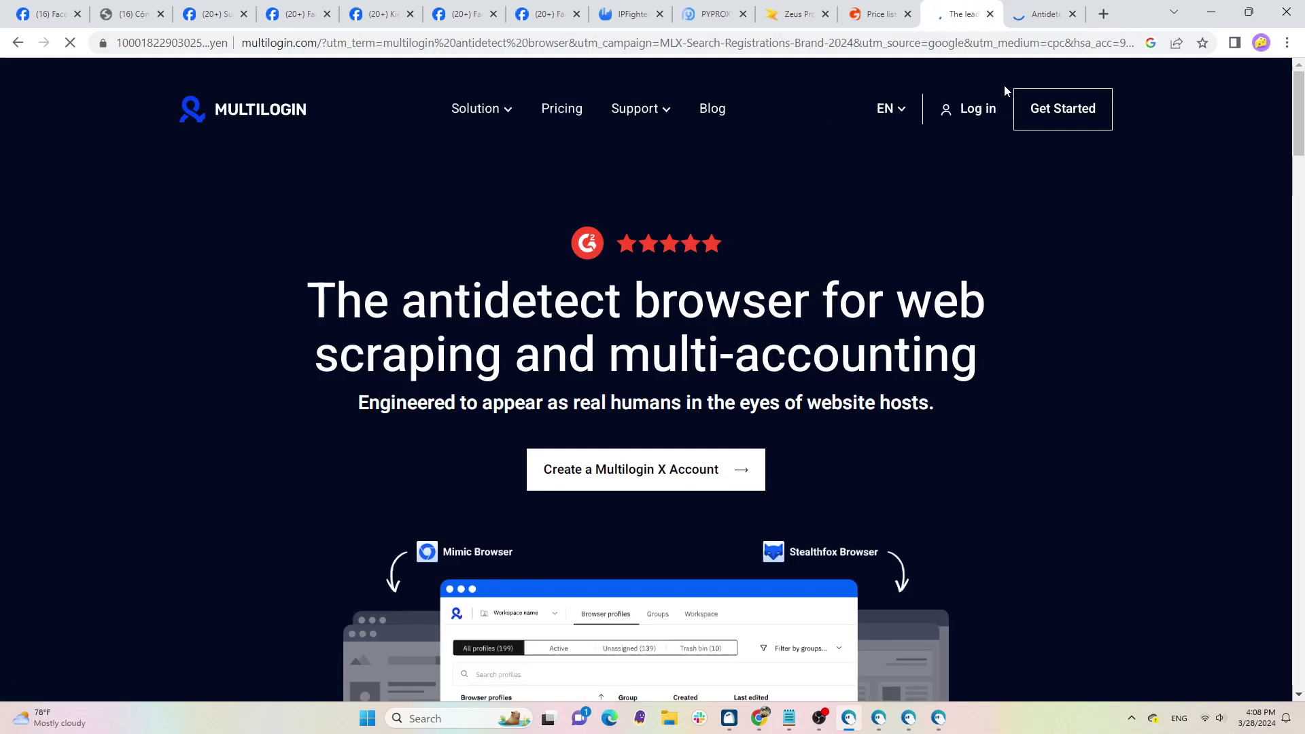
pyautogui.scroll(-3, 958, 269)
pyautogui.scroll(-1, 957, 270)
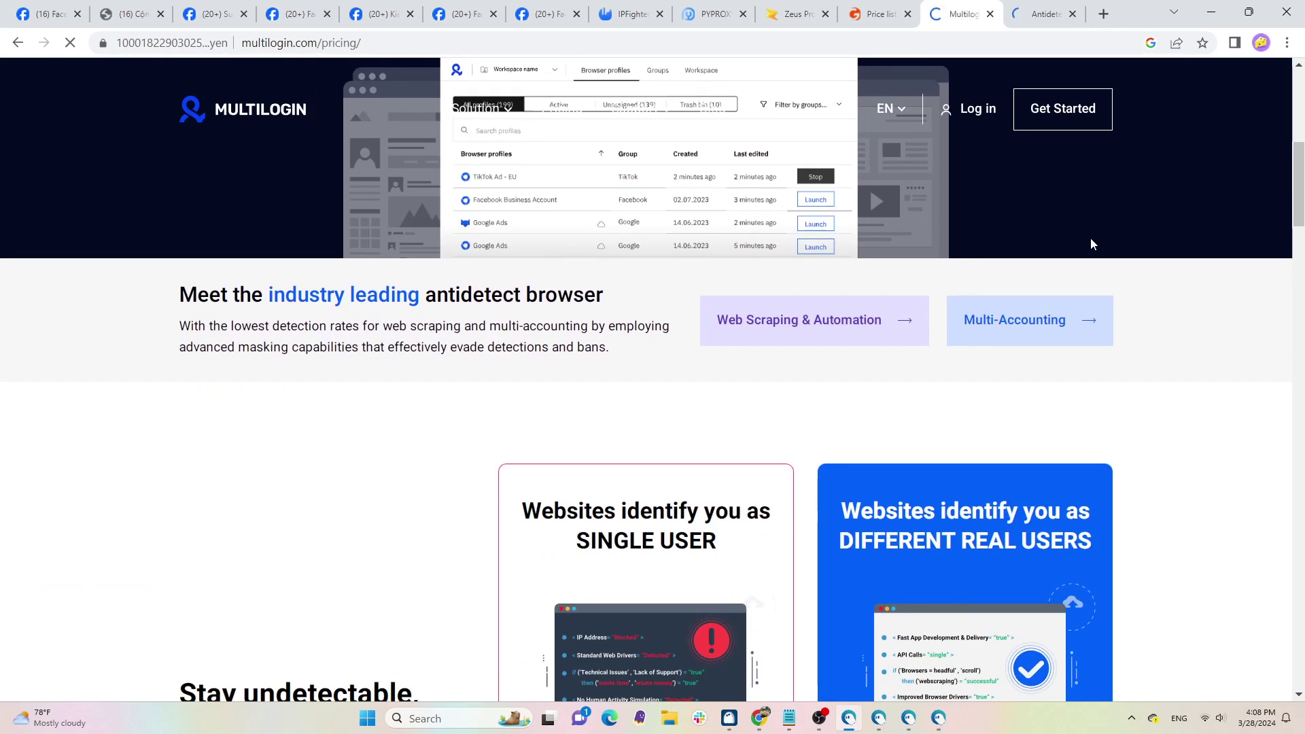
pyautogui.scroll(-4, 1142, 246)
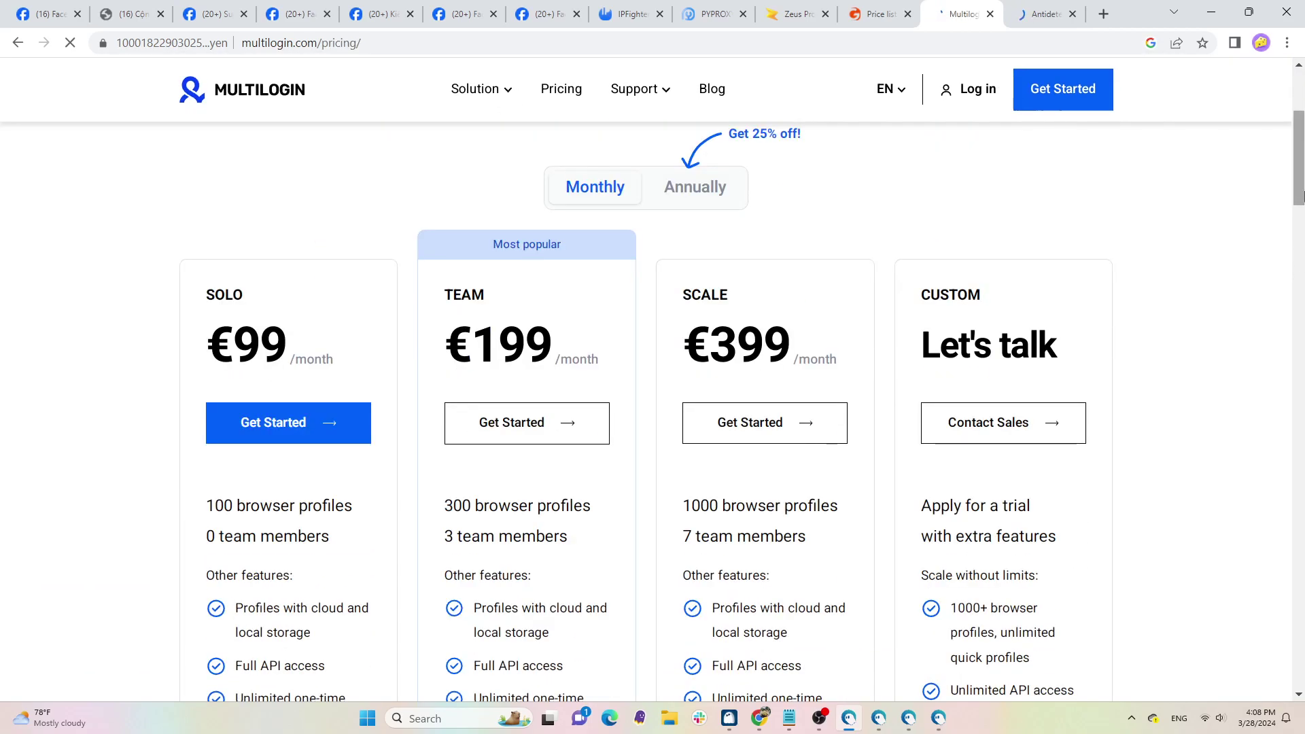
pyautogui.scroll(-1, 1301, 188)
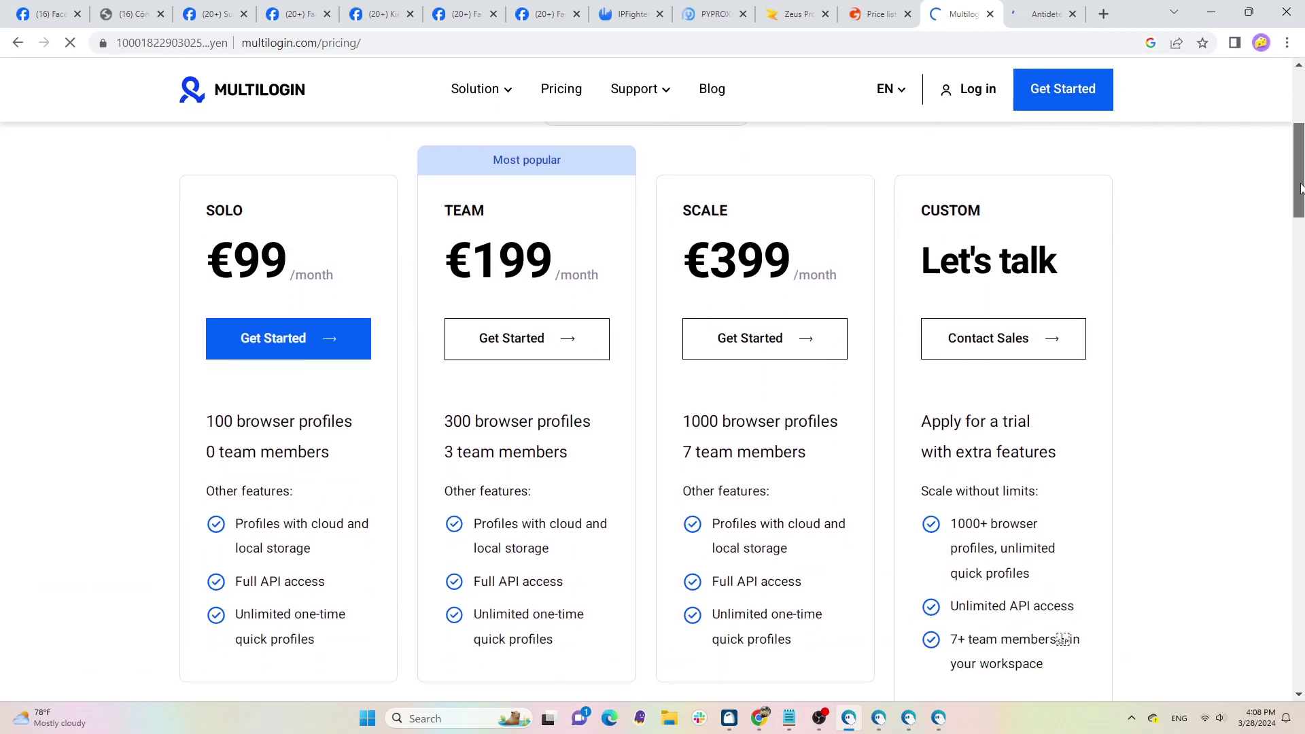
pyautogui.click(1041, 14)
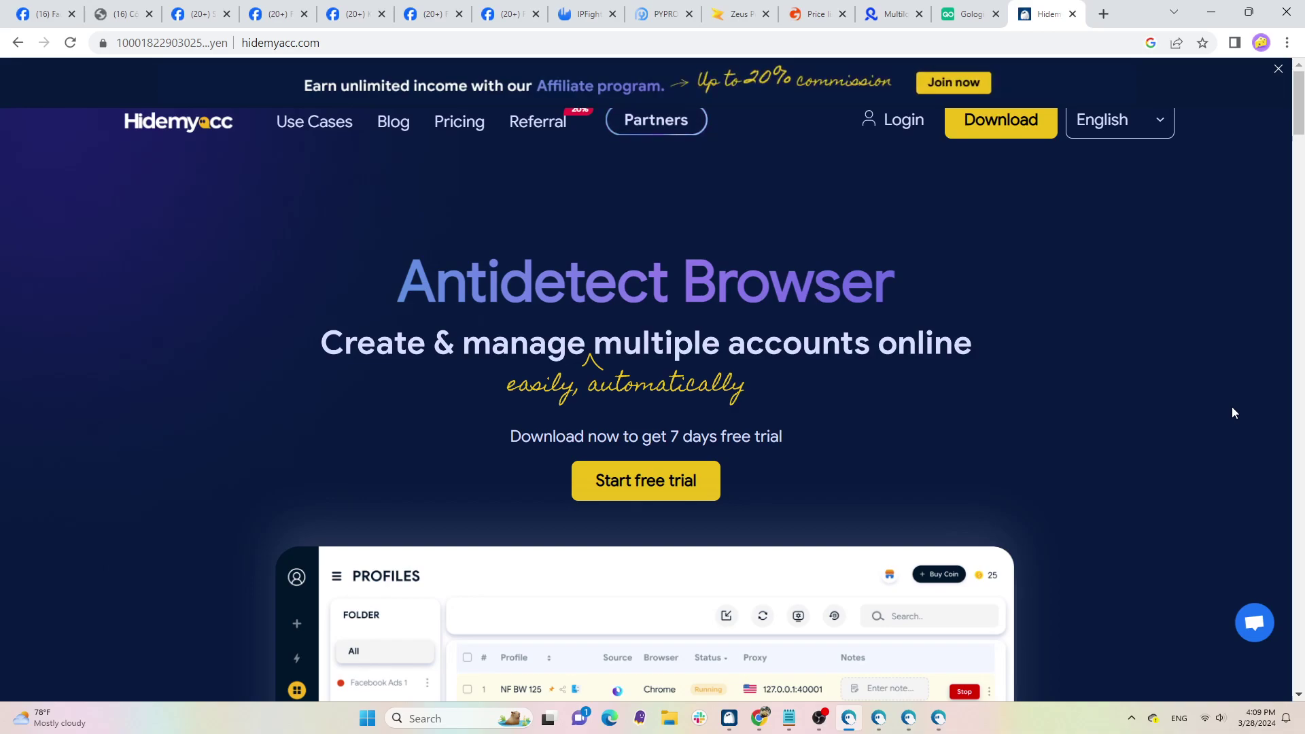
# - Scroll to 'Why Hidemyacc?' and view the Multiple Add-ons and Easy & Convenient descriptions
pyautogui.scroll(-2, 1144, 379)
pyautogui.scroll(-10, 1144, 385)
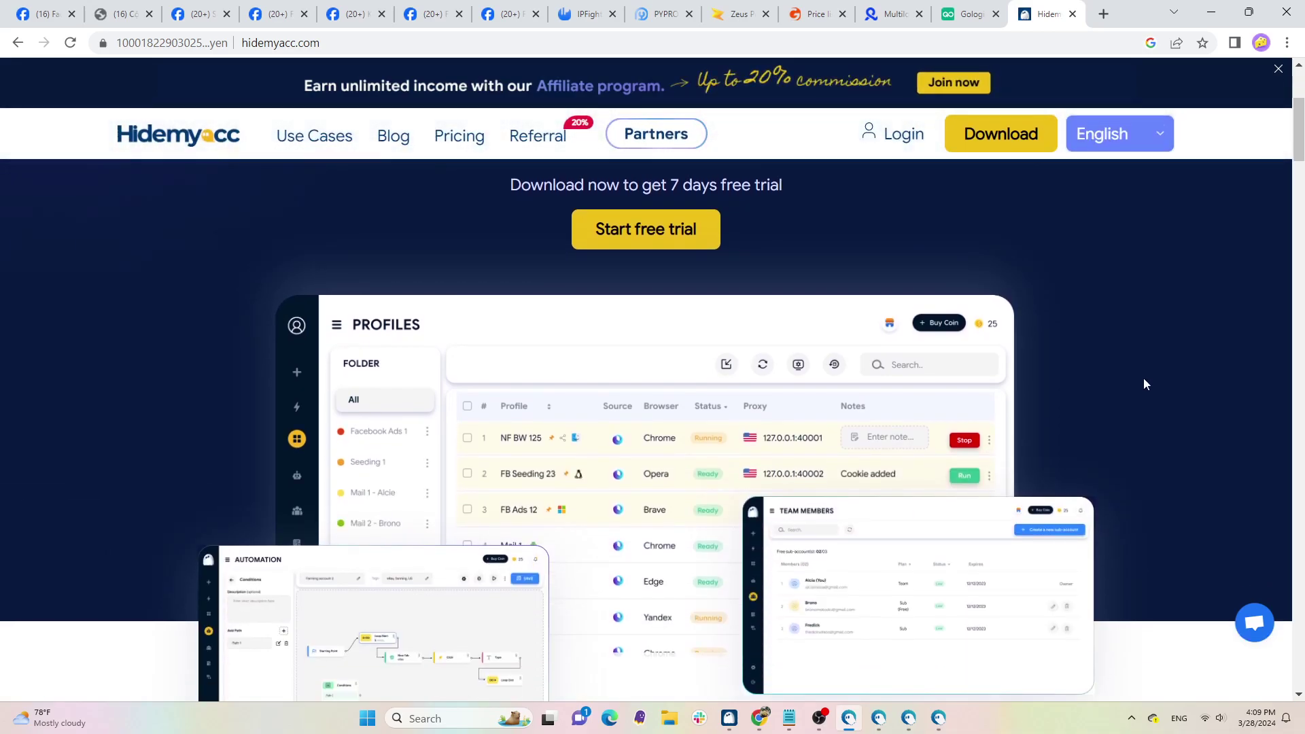
pyautogui.scroll(-6, 1147, 384)
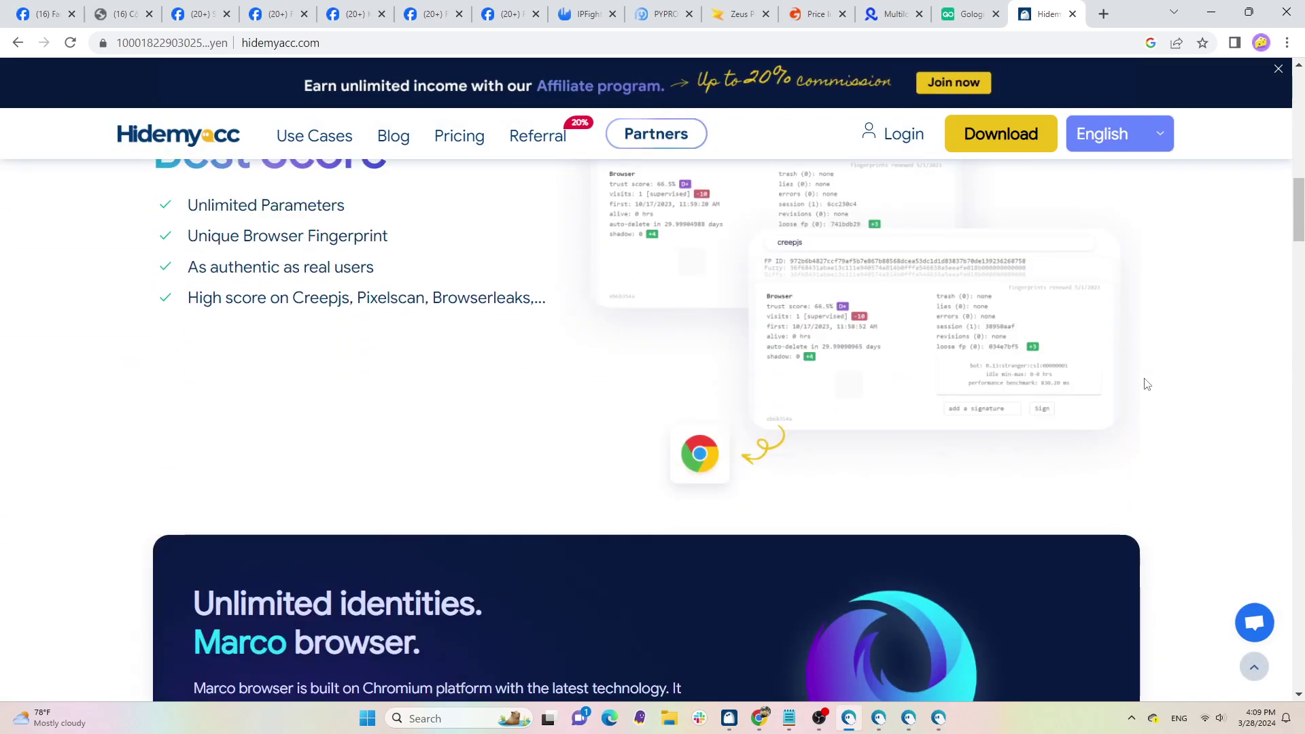
pyautogui.scroll(-7, 1147, 385)
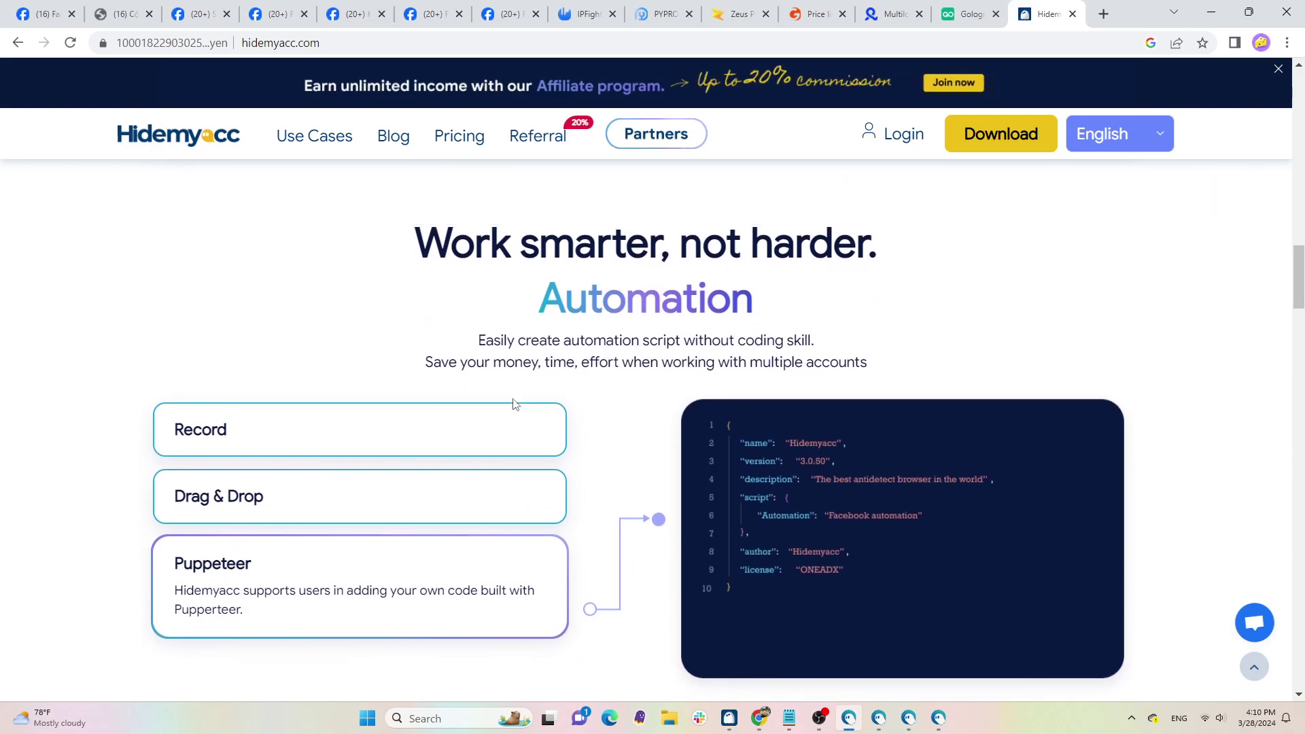
pyautogui.scroll(-2, 1103, 408)
pyautogui.scroll(-6, 1103, 409)
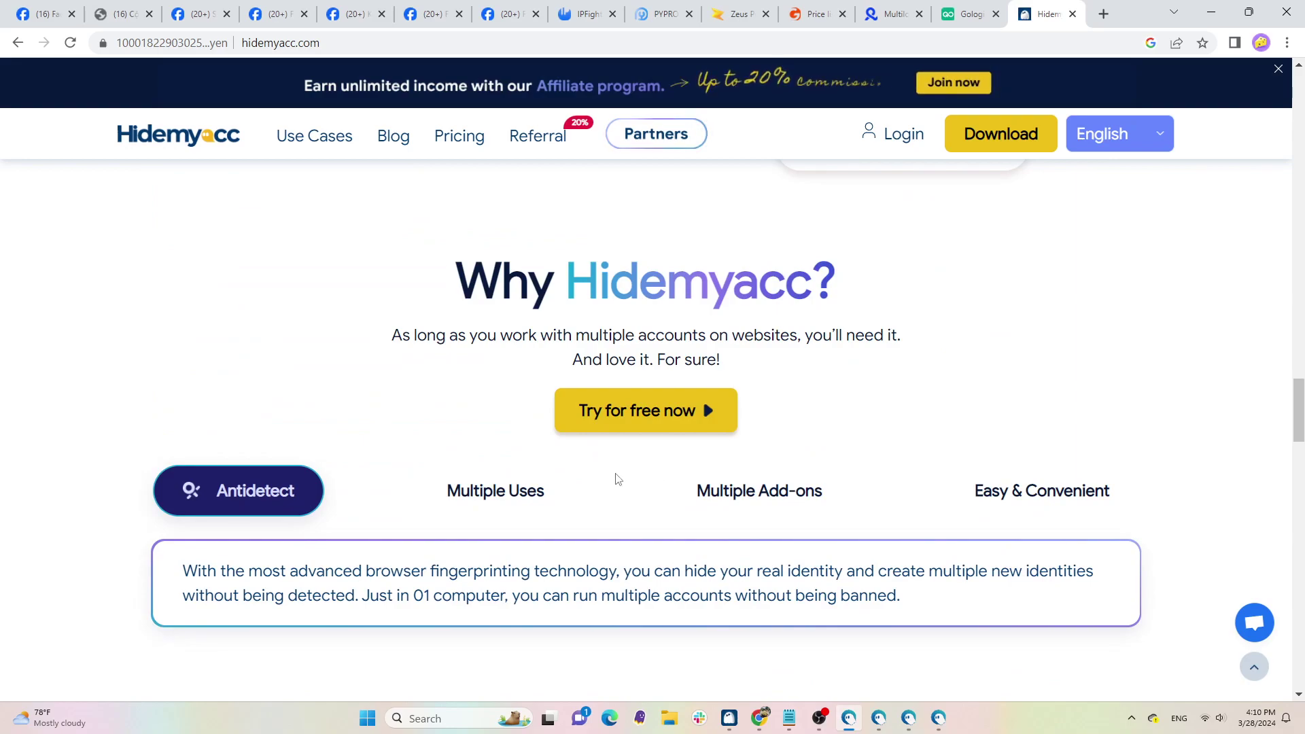
pyautogui.click(815, 495)
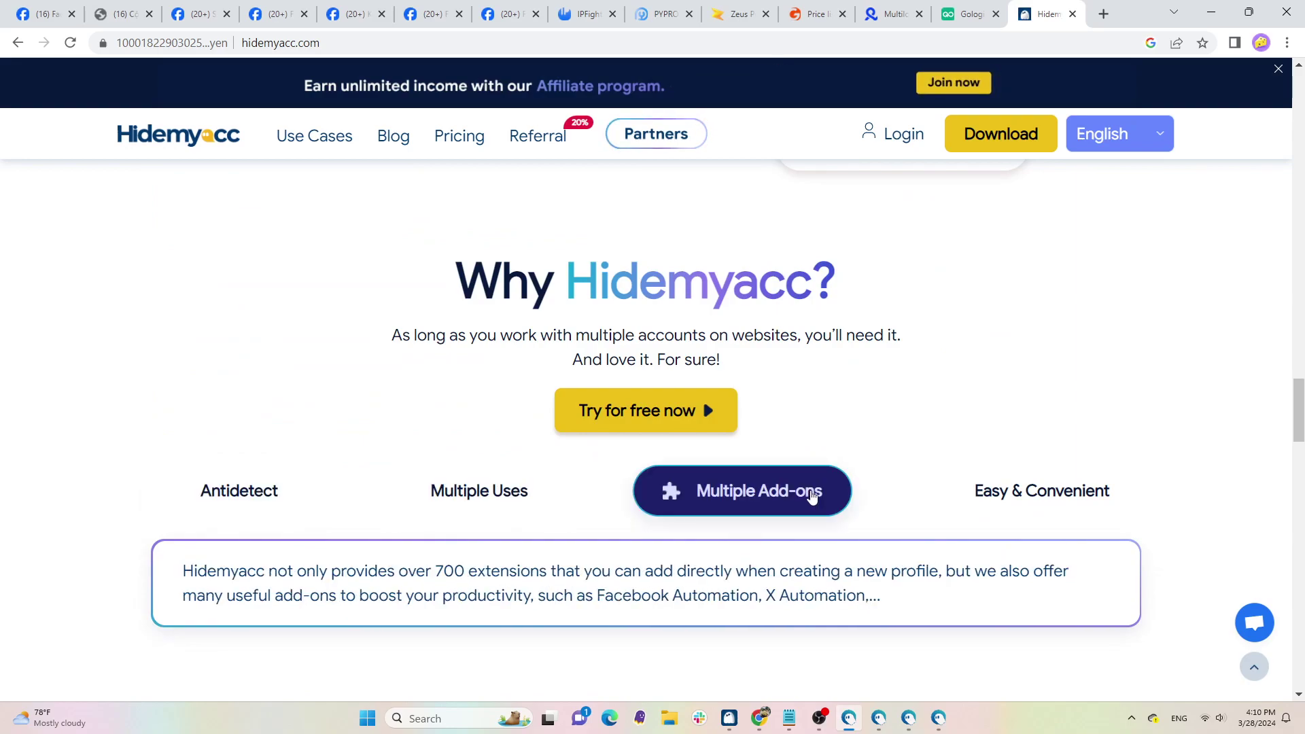
pyautogui.click(1086, 490)
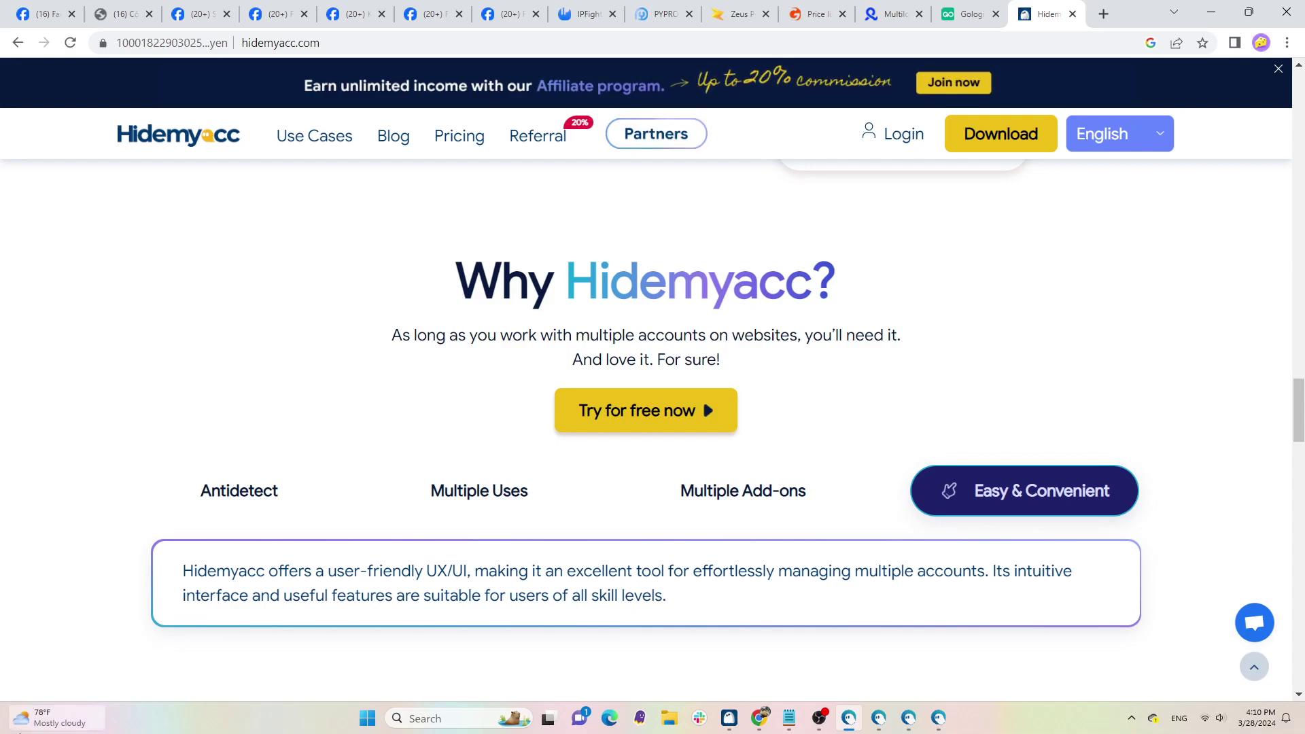
# - Go to the Hidemyacc download page, then sign in to the app with an existing account
pyautogui.click(1011, 136)
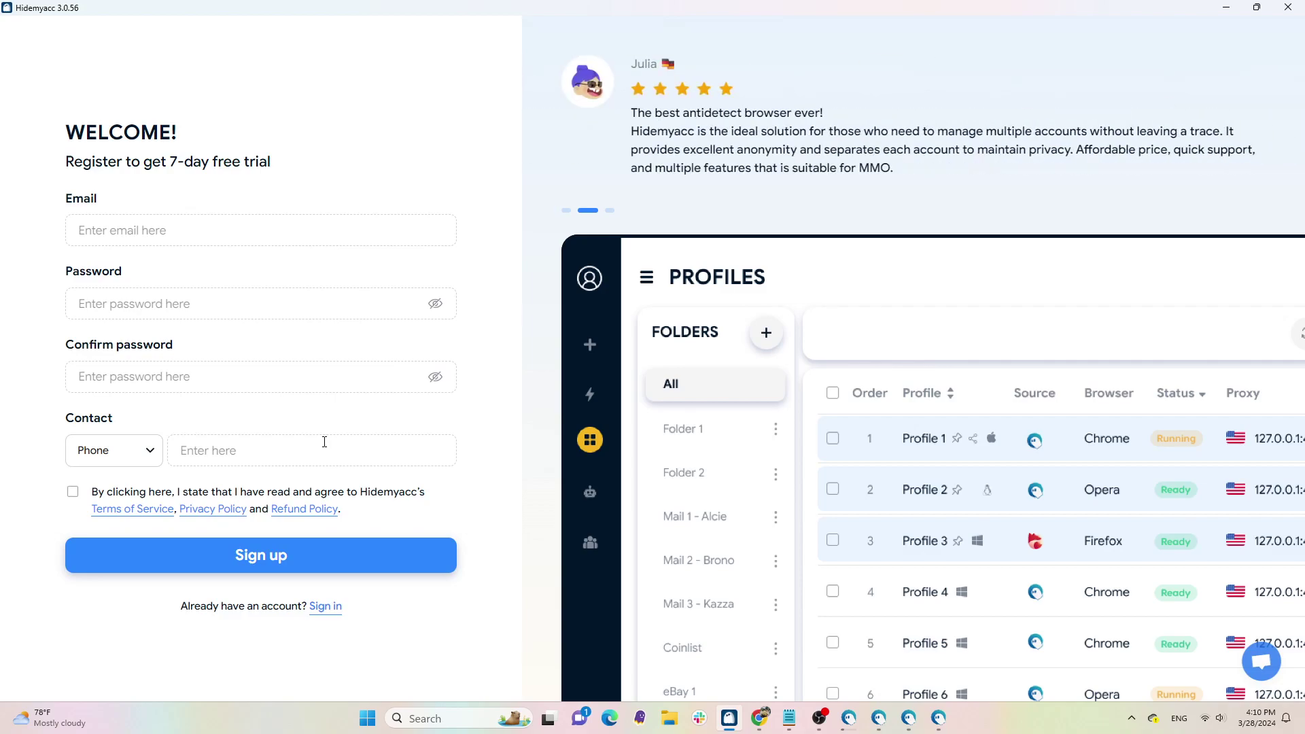
pyautogui.click(316, 610)
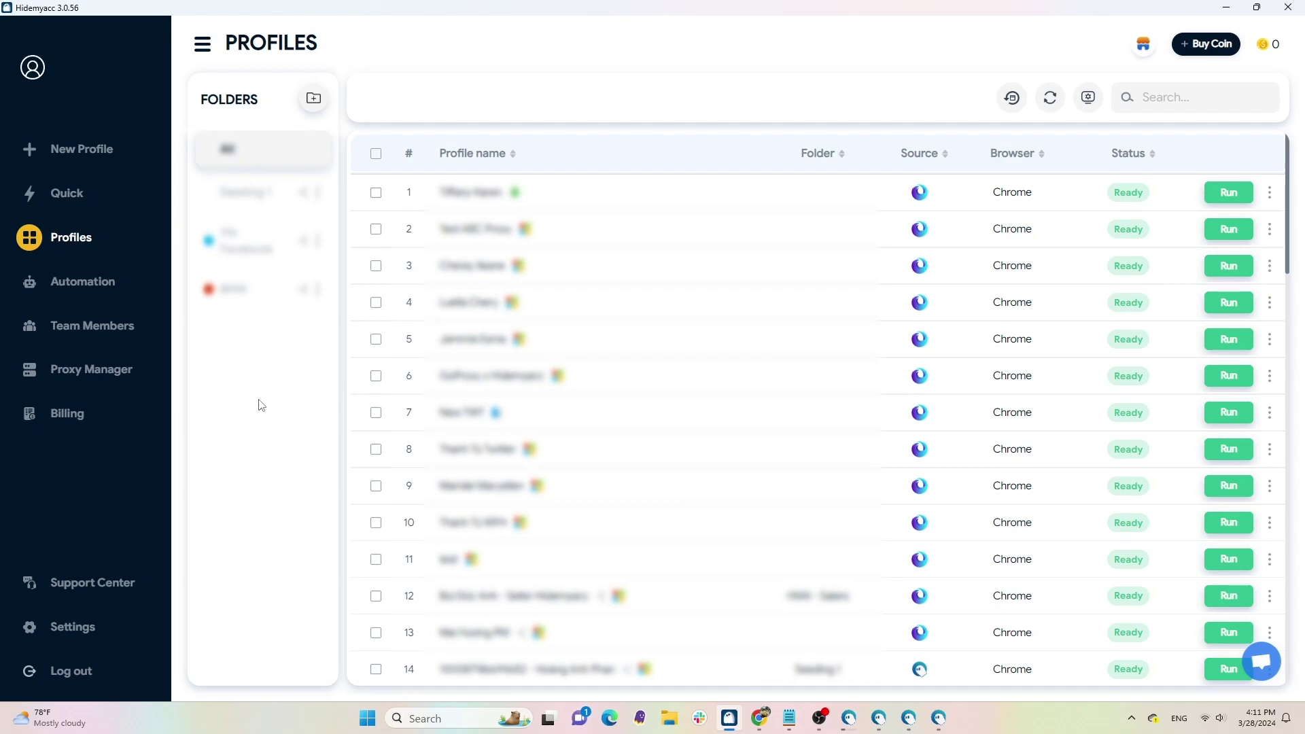
# - Create a new profile named 'Via 1' with Windows 10 as the operating system
pyautogui.click(93, 155)
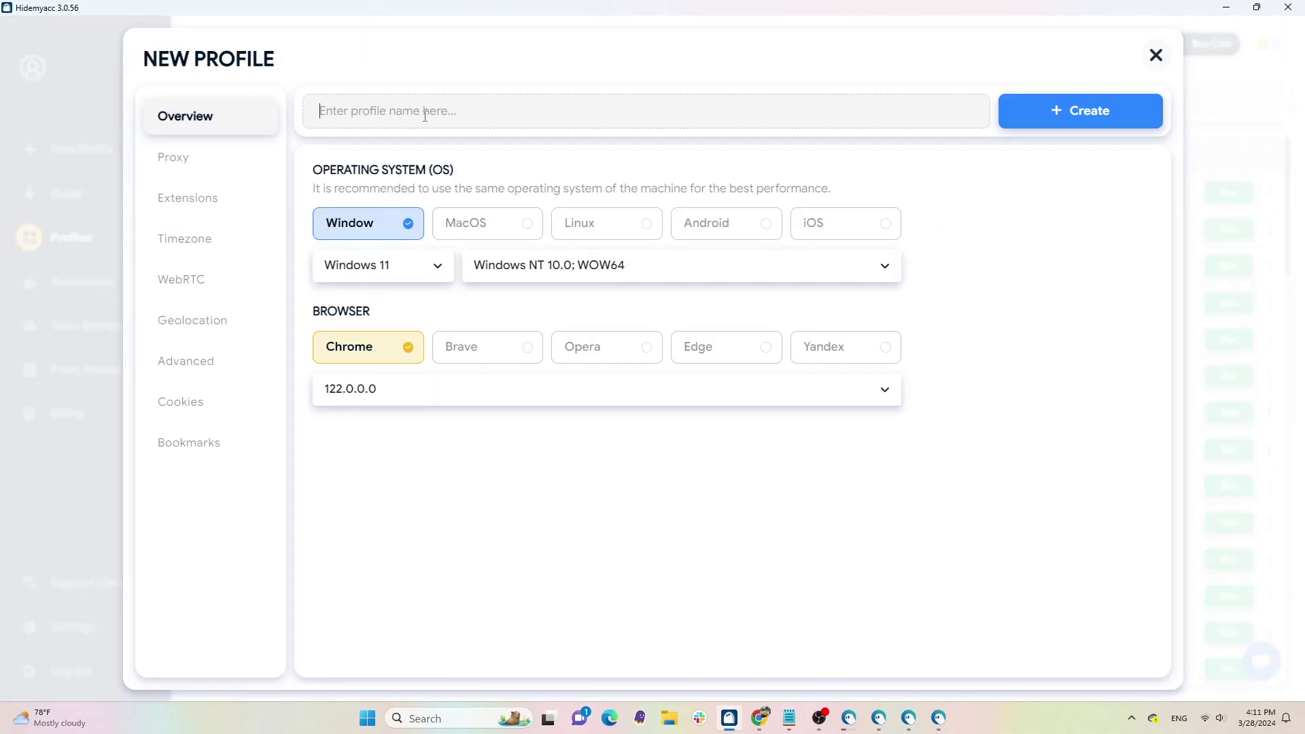
pyautogui.write('Via 1')
pyautogui.click(392, 234)
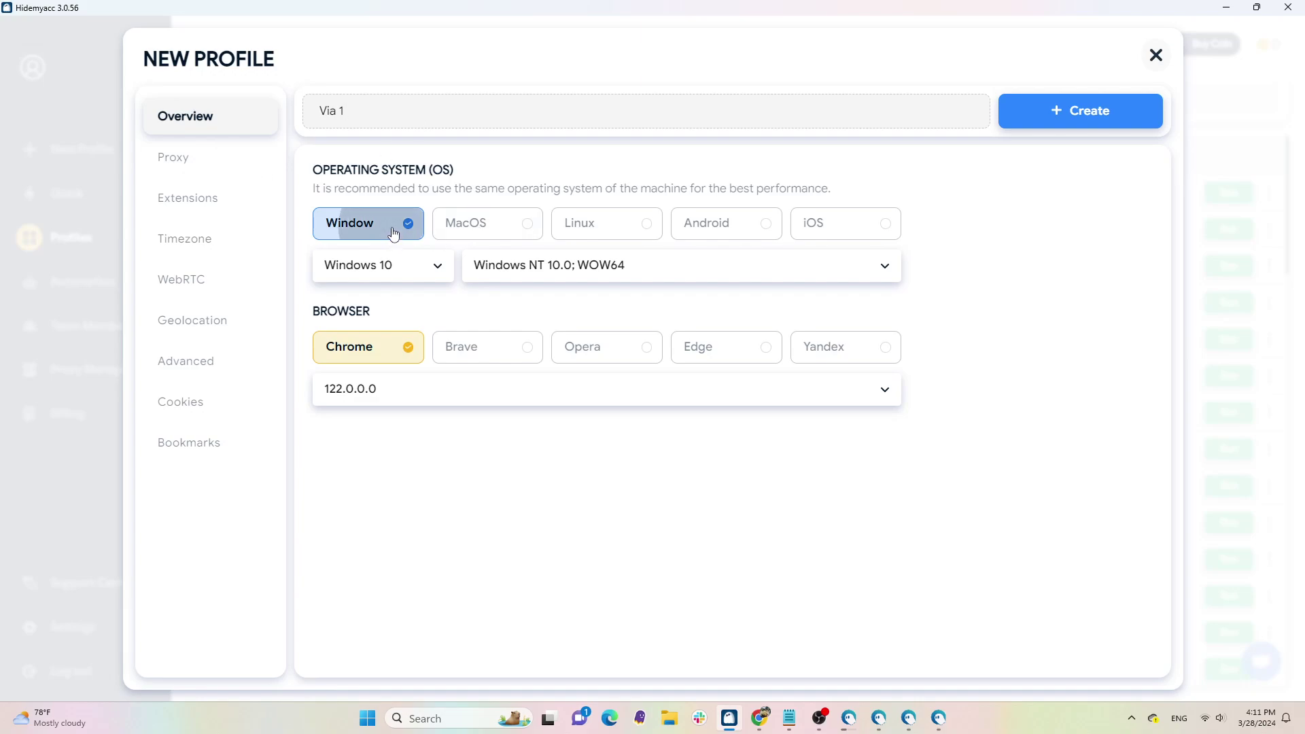
pyautogui.click(436, 270)
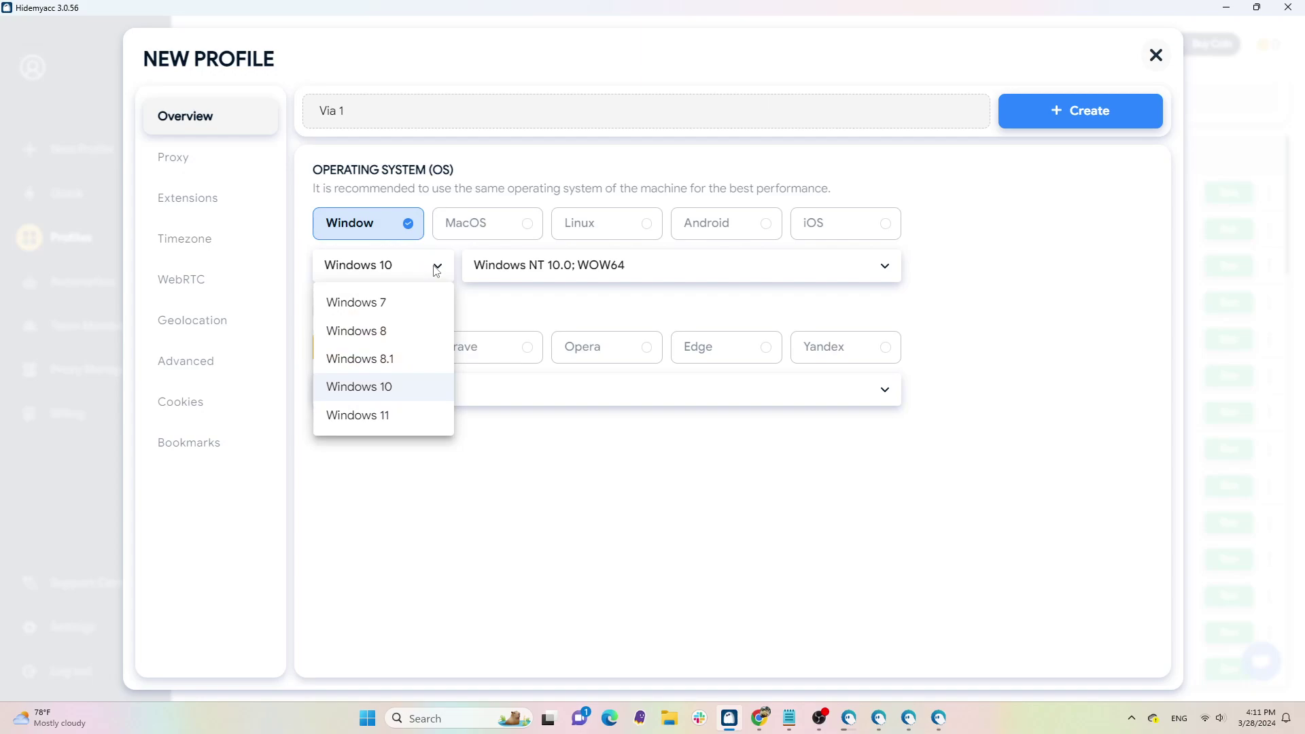
pyautogui.click(436, 270)
pyautogui.click(700, 270)
pyautogui.click(701, 270)
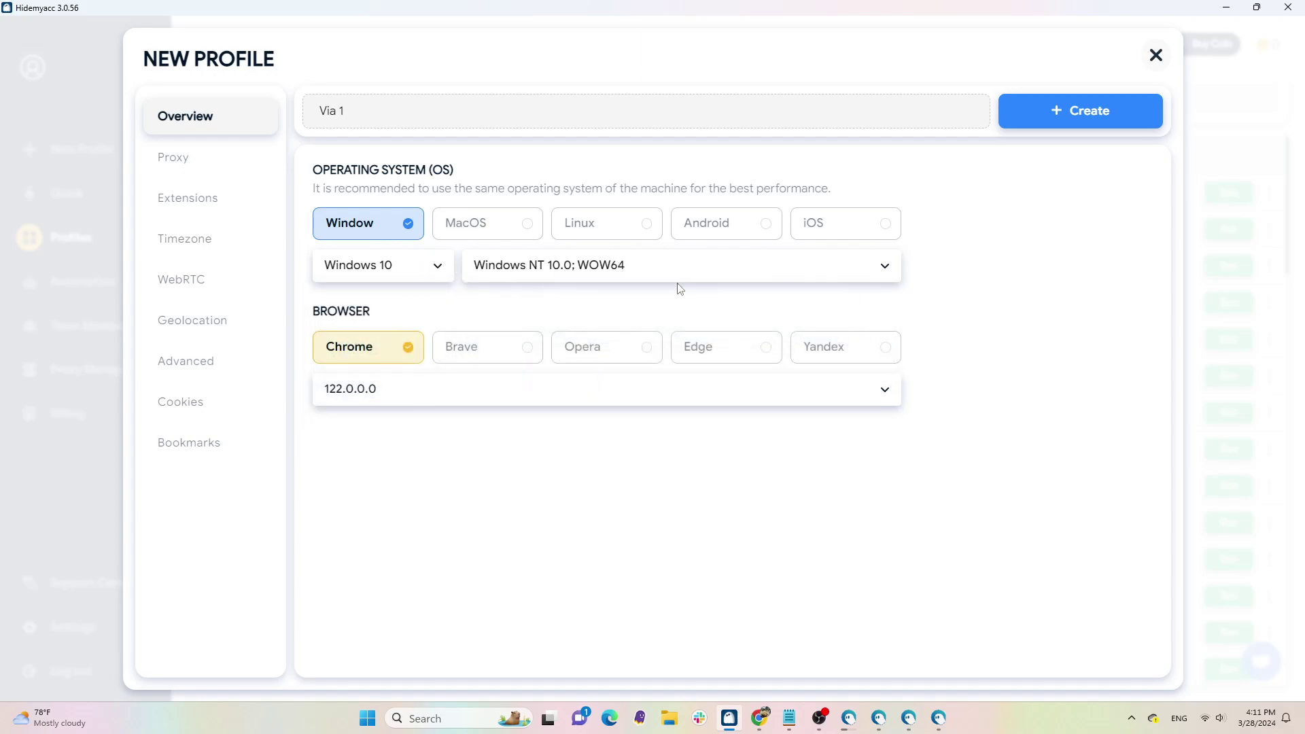
# - Try Brave, Opera, Edge and Yandex as the browser, then settle back on Chrome
pyautogui.click(468, 352)
pyautogui.click(630, 350)
pyautogui.click(745, 350)
pyautogui.click(875, 351)
pyautogui.click(374, 345)
# - Explore the Android and iOS options, including iPhone models, then return the OS to Windows
pyautogui.click(740, 244)
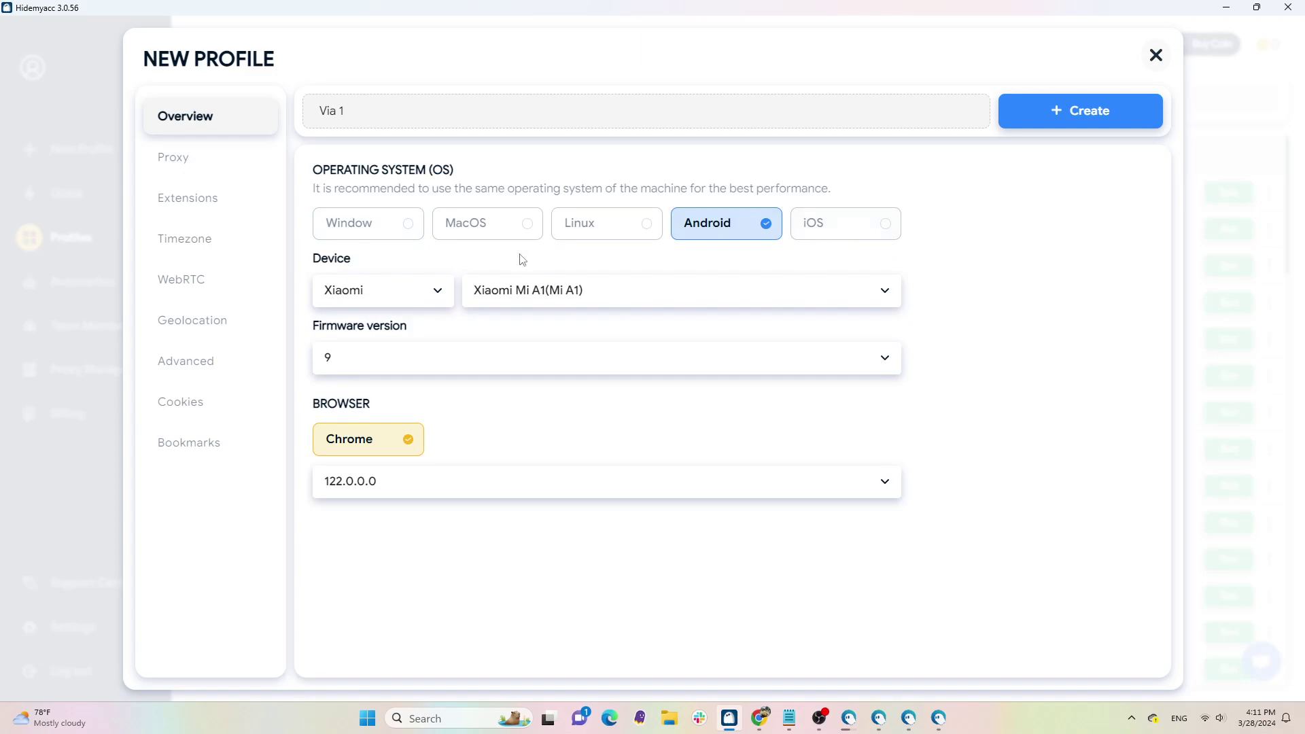
pyautogui.click(422, 303)
pyautogui.scroll(10, 425, 449)
pyautogui.click(963, 352)
pyautogui.click(843, 224)
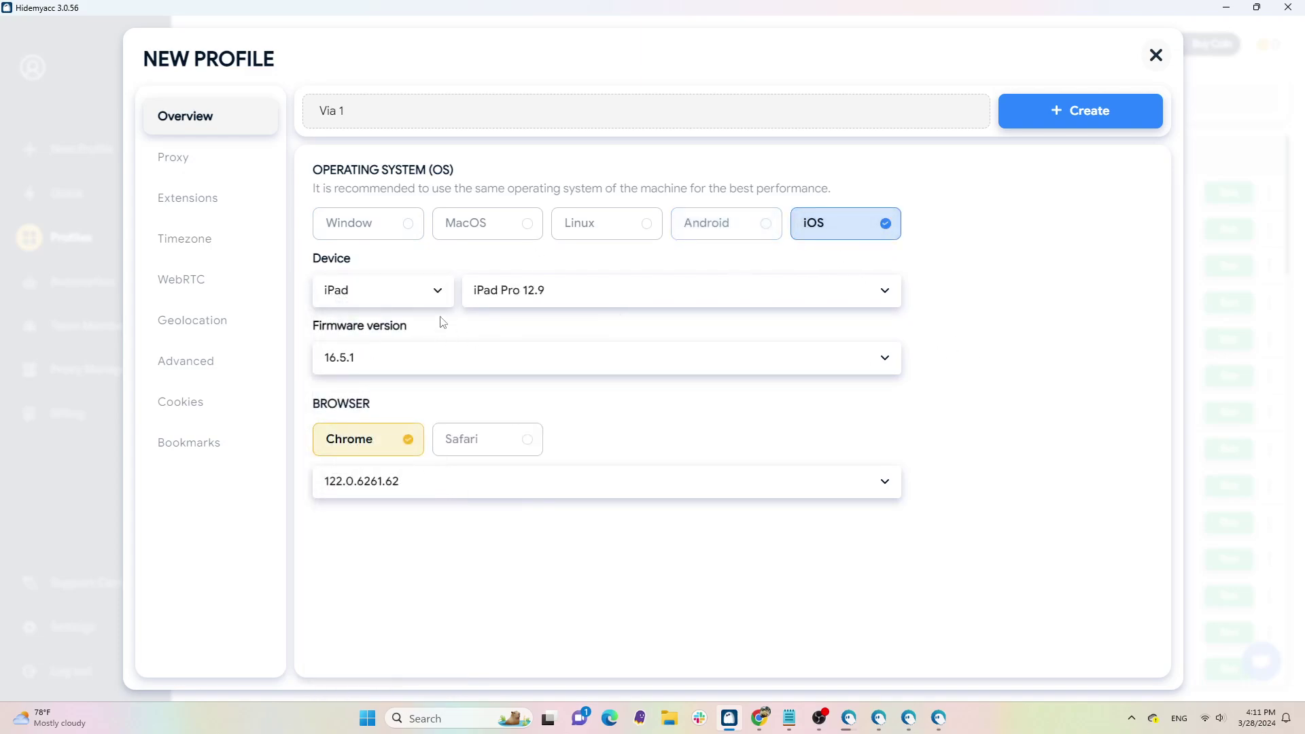
pyautogui.click(408, 291)
pyautogui.click(361, 327)
pyautogui.click(534, 293)
pyautogui.scroll(-4, 690, 458)
pyautogui.click(1059, 306)
pyautogui.click(380, 235)
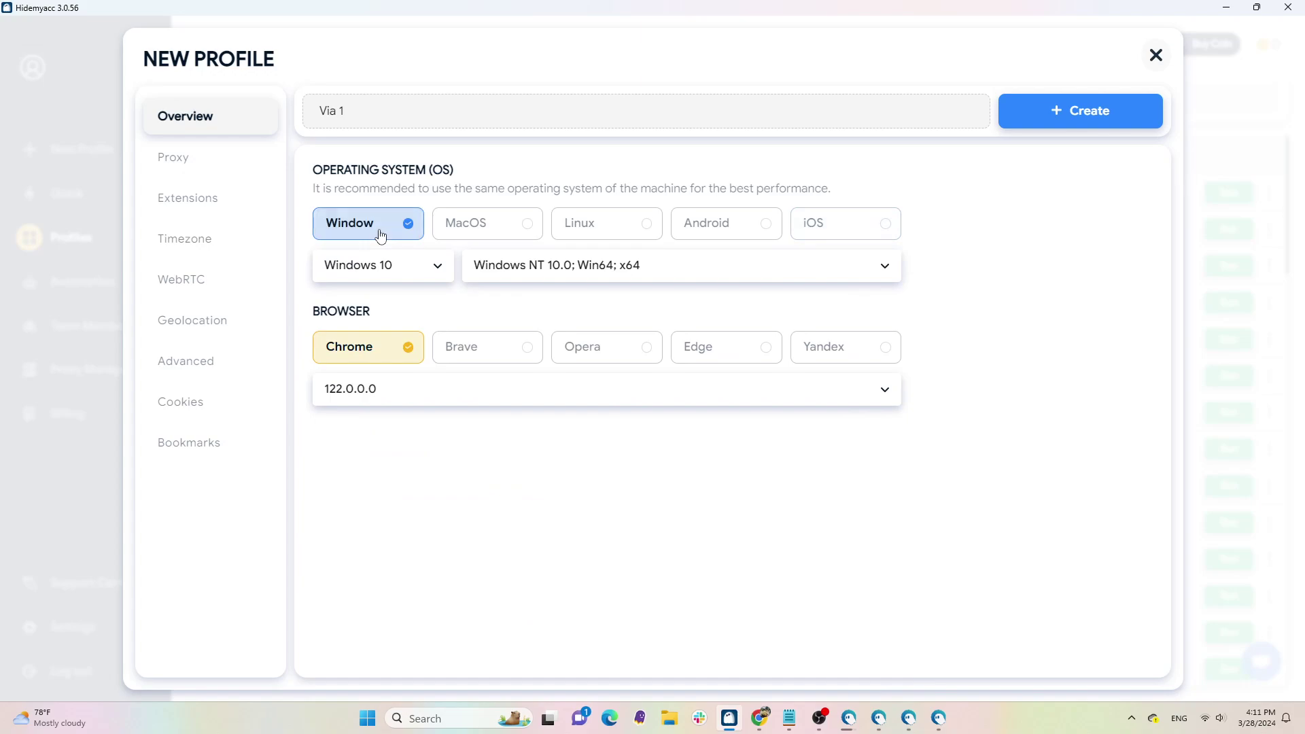
# - Set Your Proxy with HTTP type, paste the saved proxy line into Quick add, and verify it's Australian
pyautogui.click(211, 170)
pyautogui.click(533, 203)
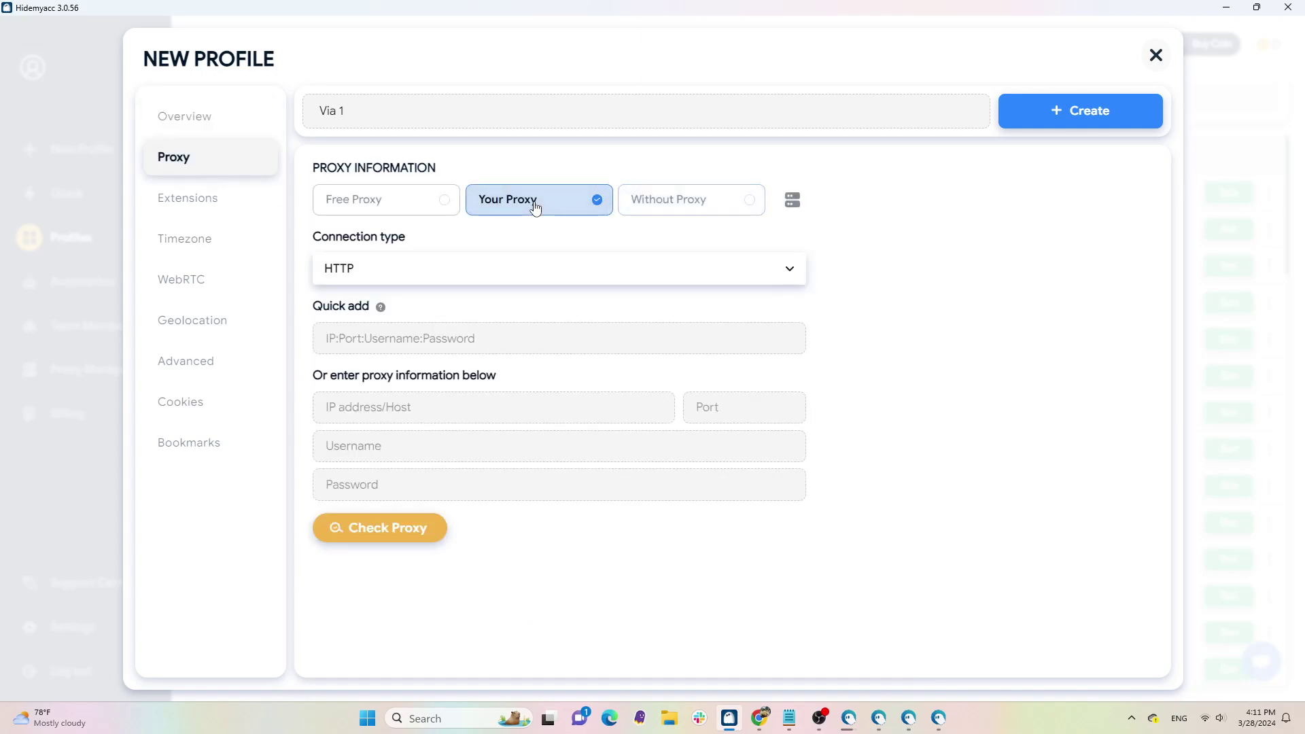
pyautogui.click(635, 275)
pyautogui.click(635, 307)
pyautogui.moveTo(790, 717)
pyautogui.click(860, 654)
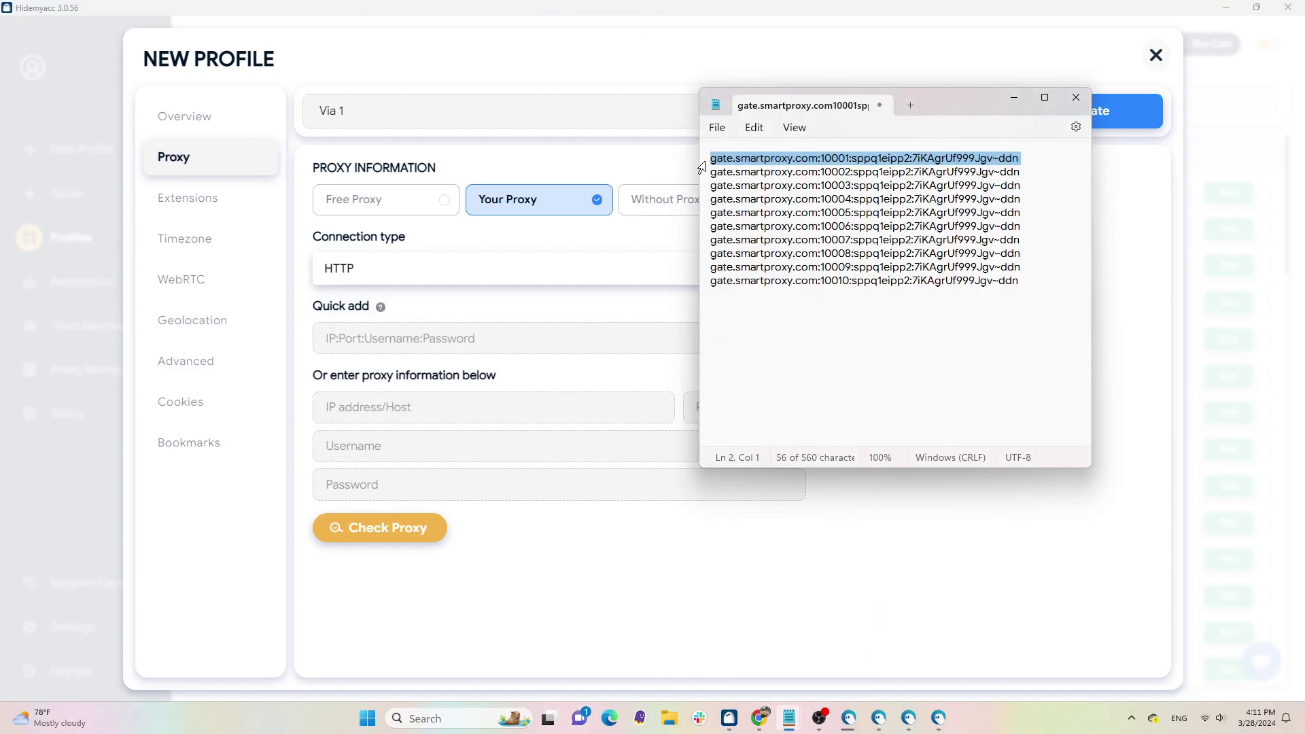
pyautogui.click(467, 339)
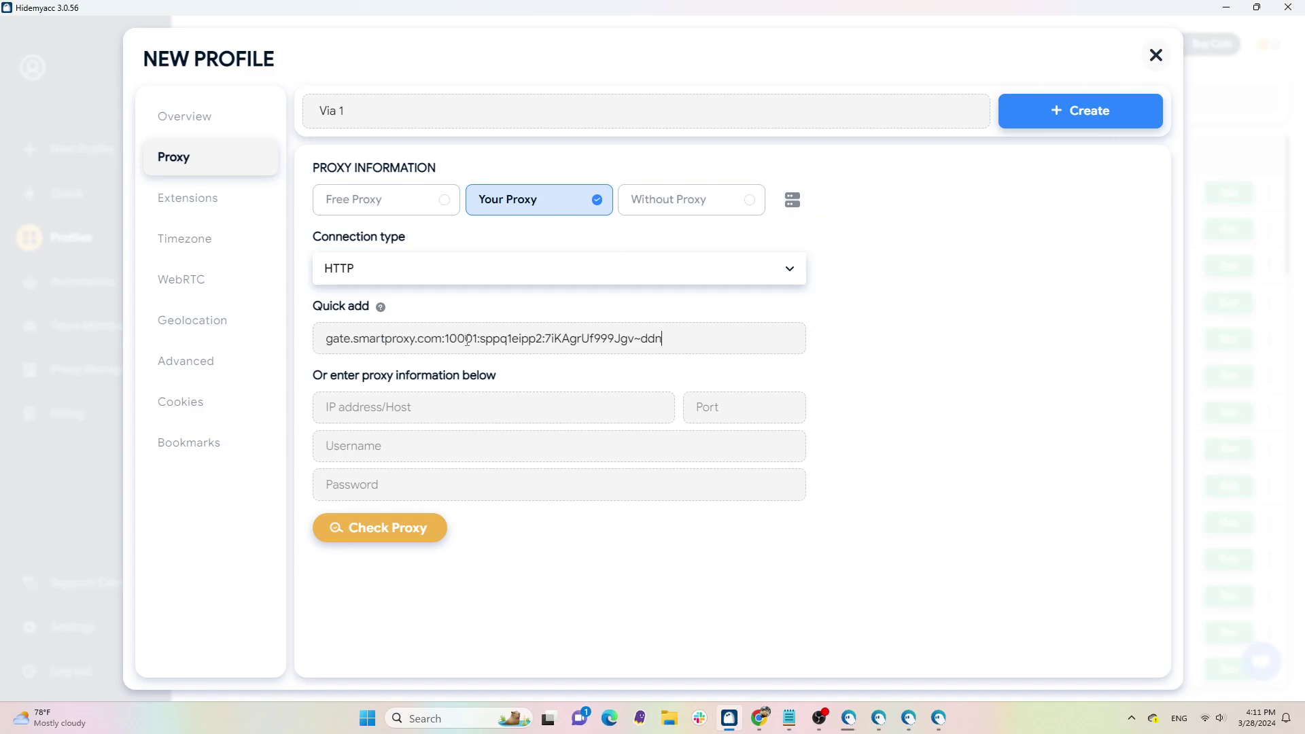
pyautogui.click(385, 540)
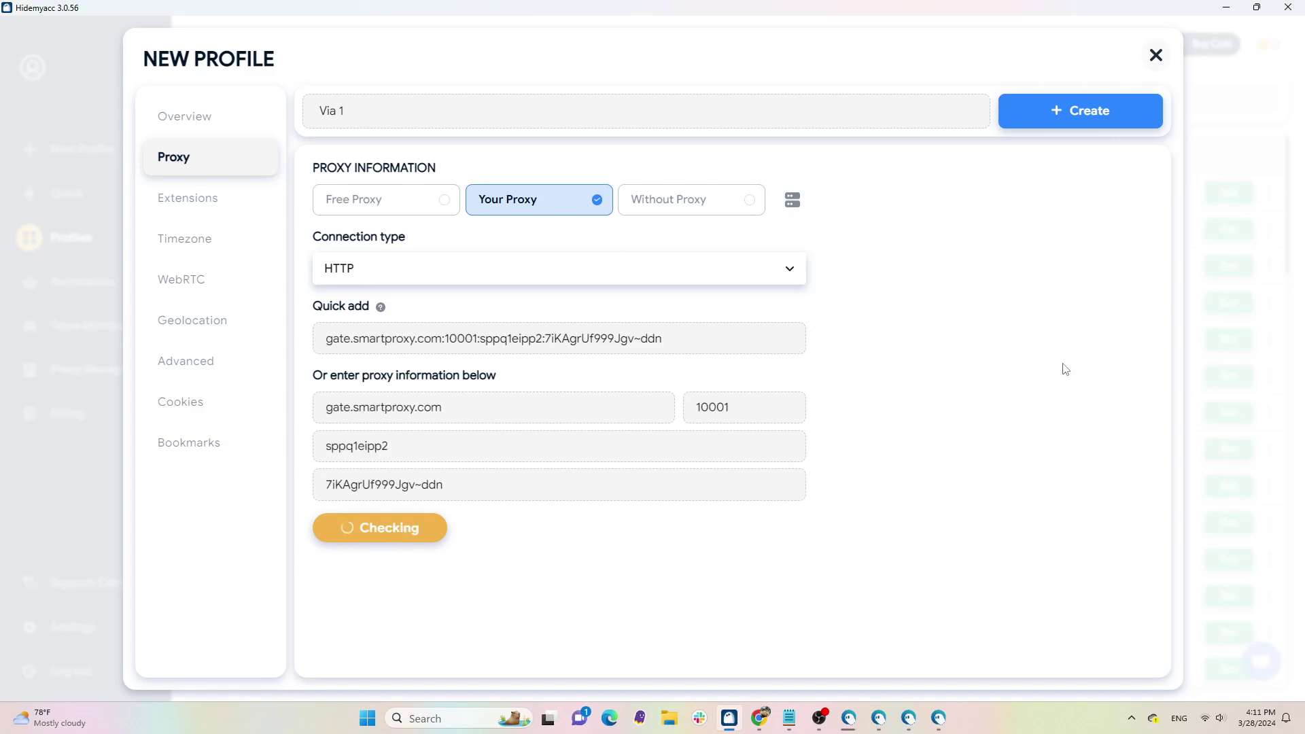
# - Search the extension catalogue for 'transs' and install Google Translate into Via 1
pyautogui.click(198, 211)
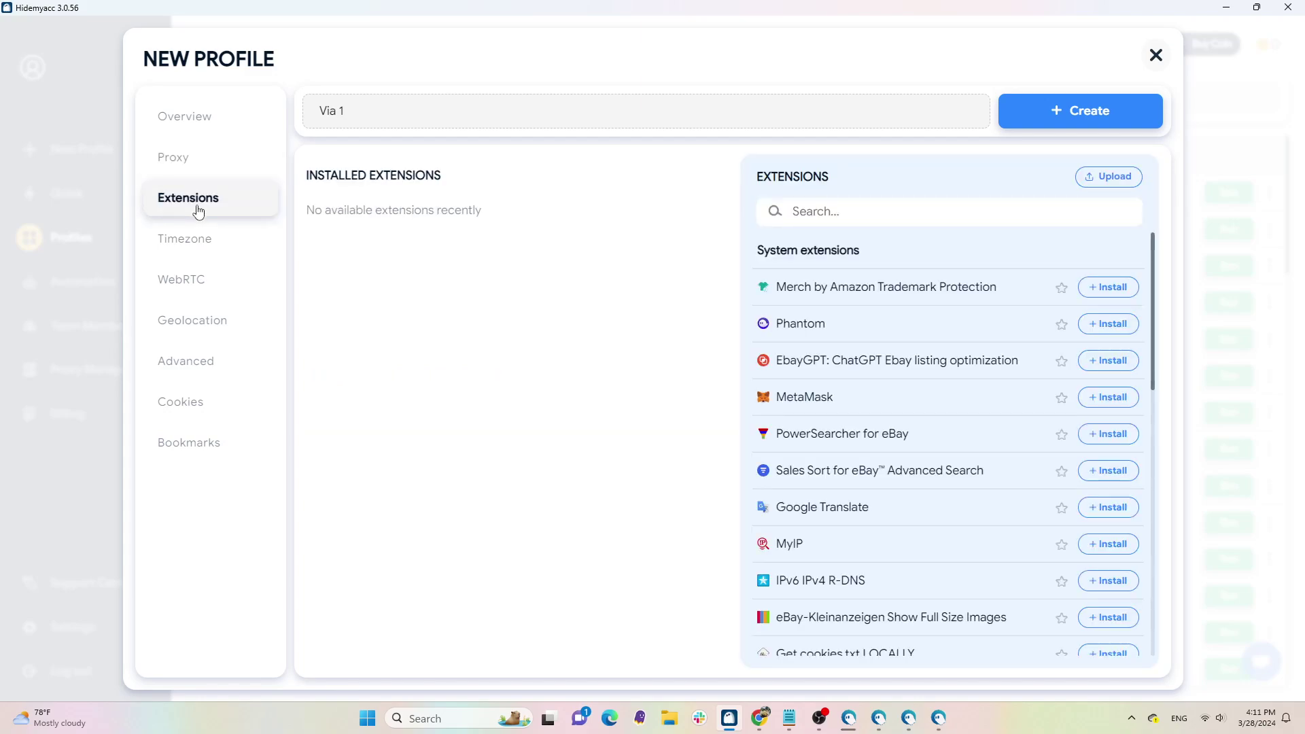
pyautogui.click(917, 214)
pyautogui.write('transs')
pyautogui.scroll(-3, 1019, 299)
pyautogui.click(1109, 371)
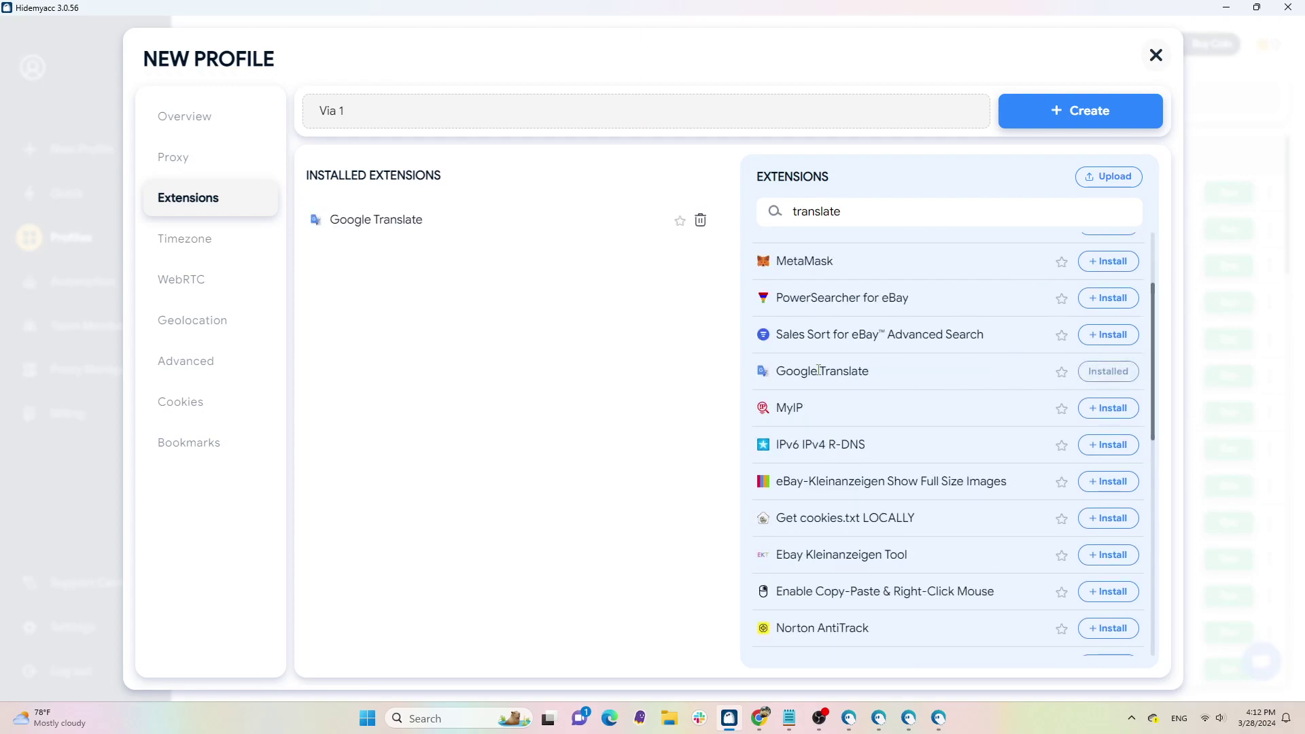
# - Glance at the extension upload window, then review the Timezone, WebRTC and Geolocation settings
pyautogui.click(1115, 178)
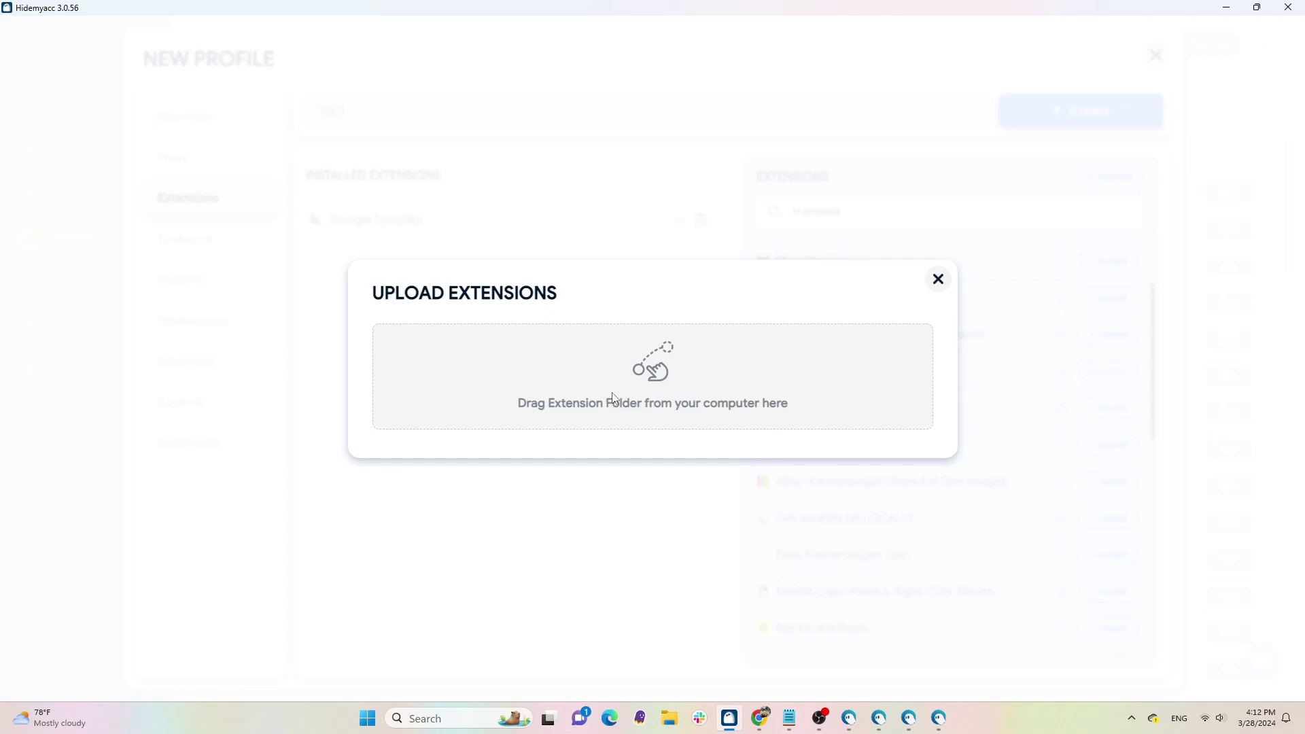
pyautogui.click(938, 280)
pyautogui.click(206, 242)
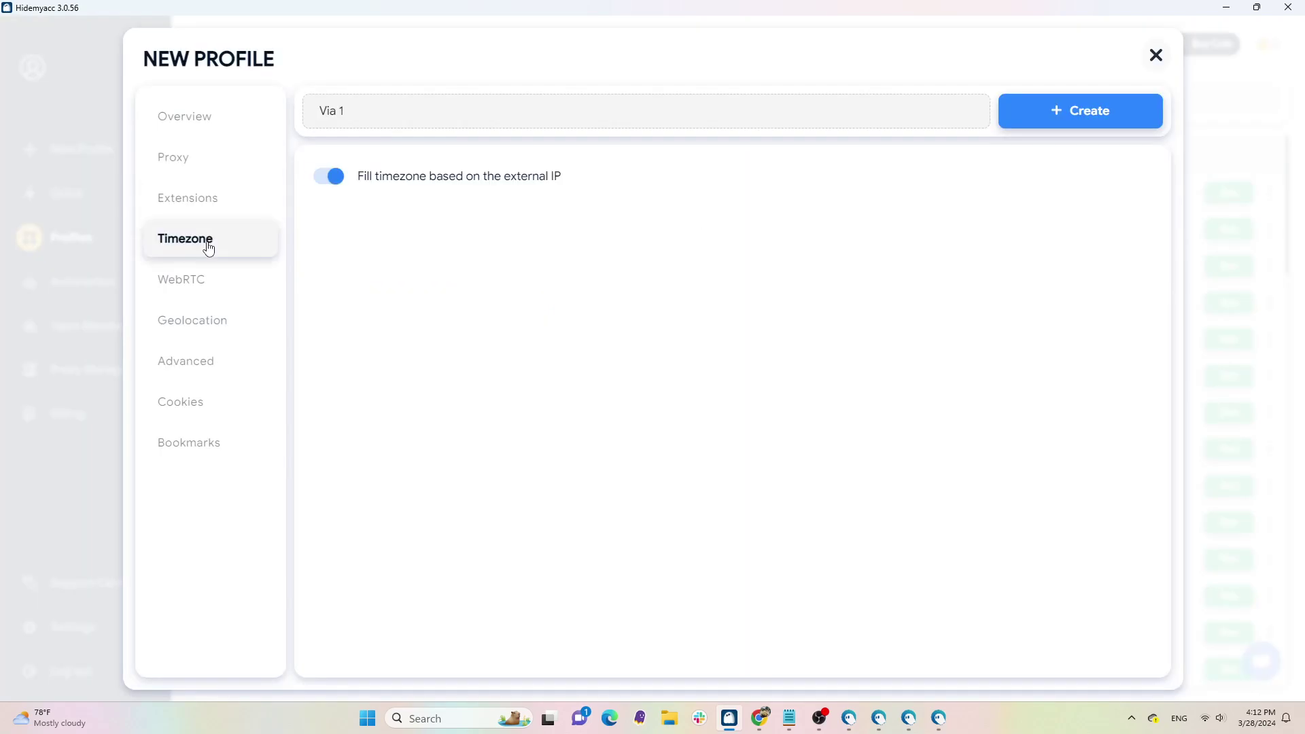
pyautogui.click(204, 288)
pyautogui.click(208, 319)
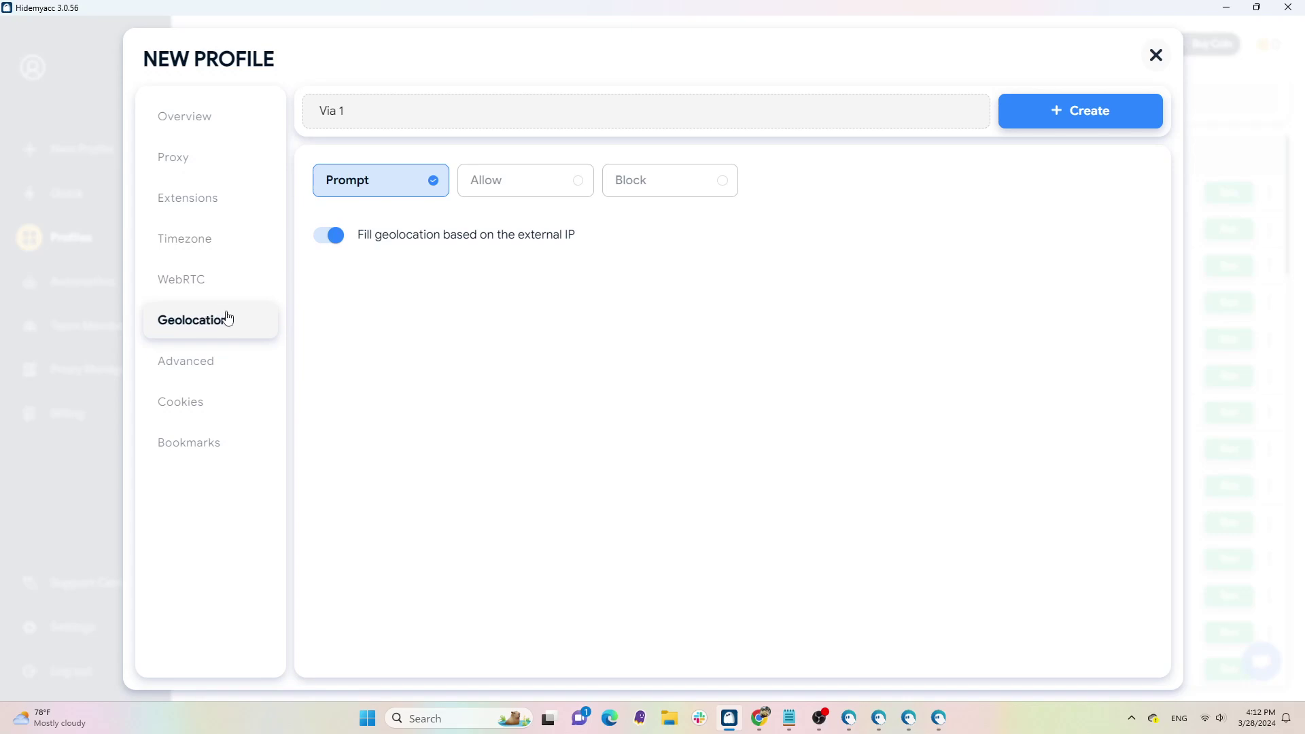
# - In Advanced settings, keep the screen resolution at 1920x1080
pyautogui.click(222, 358)
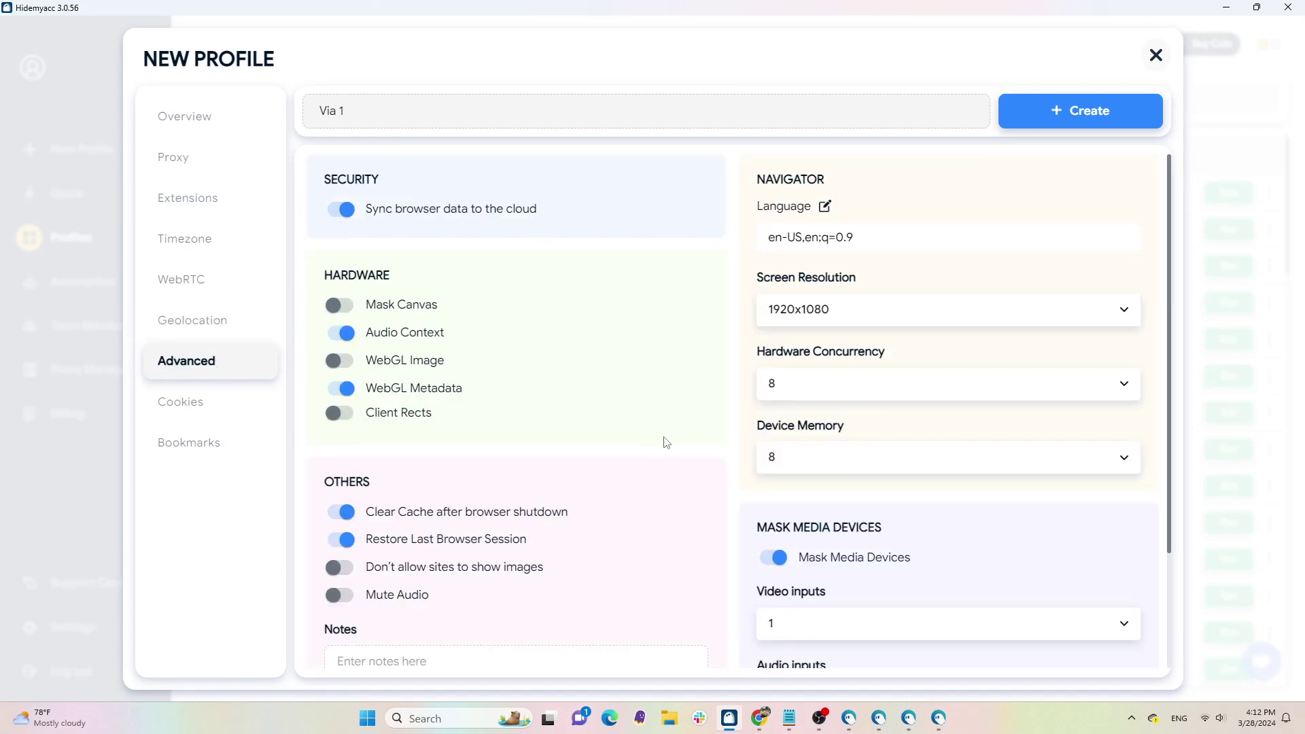
pyautogui.scroll(-2, 724, 510)
pyautogui.scroll(3, 723, 508)
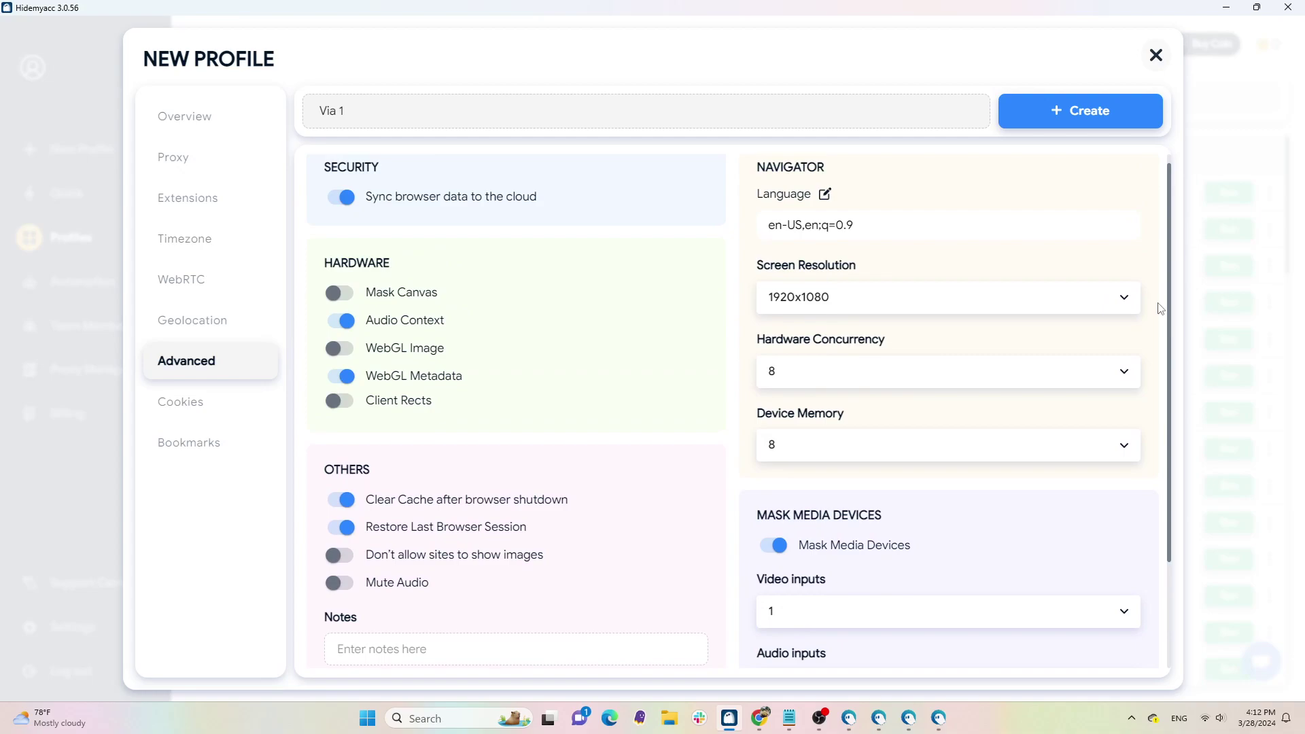
pyautogui.click(1126, 303)
pyautogui.click(1075, 486)
# - Keep hardware concurrency 8 and device memory 8, then show the cookie import section
pyautogui.click(1116, 370)
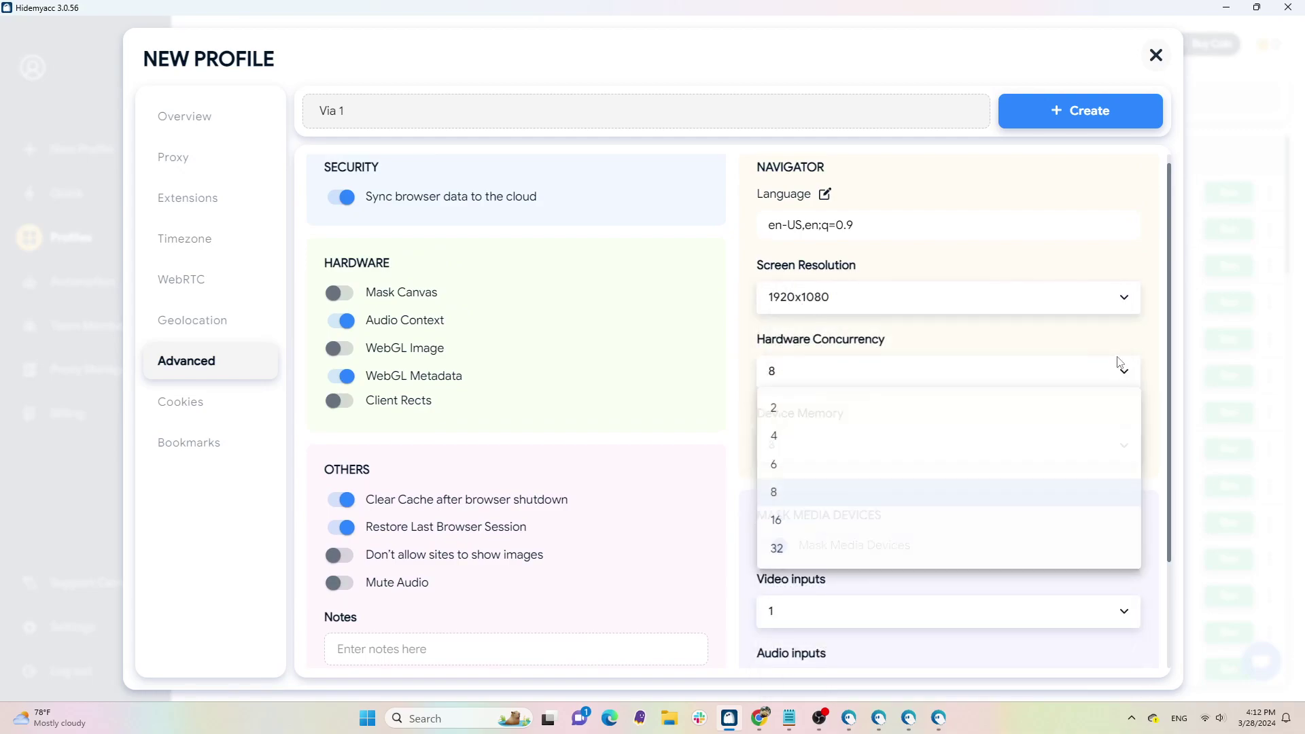
pyautogui.click(1115, 371)
pyautogui.click(1111, 446)
pyautogui.click(1117, 440)
pyautogui.scroll(-2, 1119, 435)
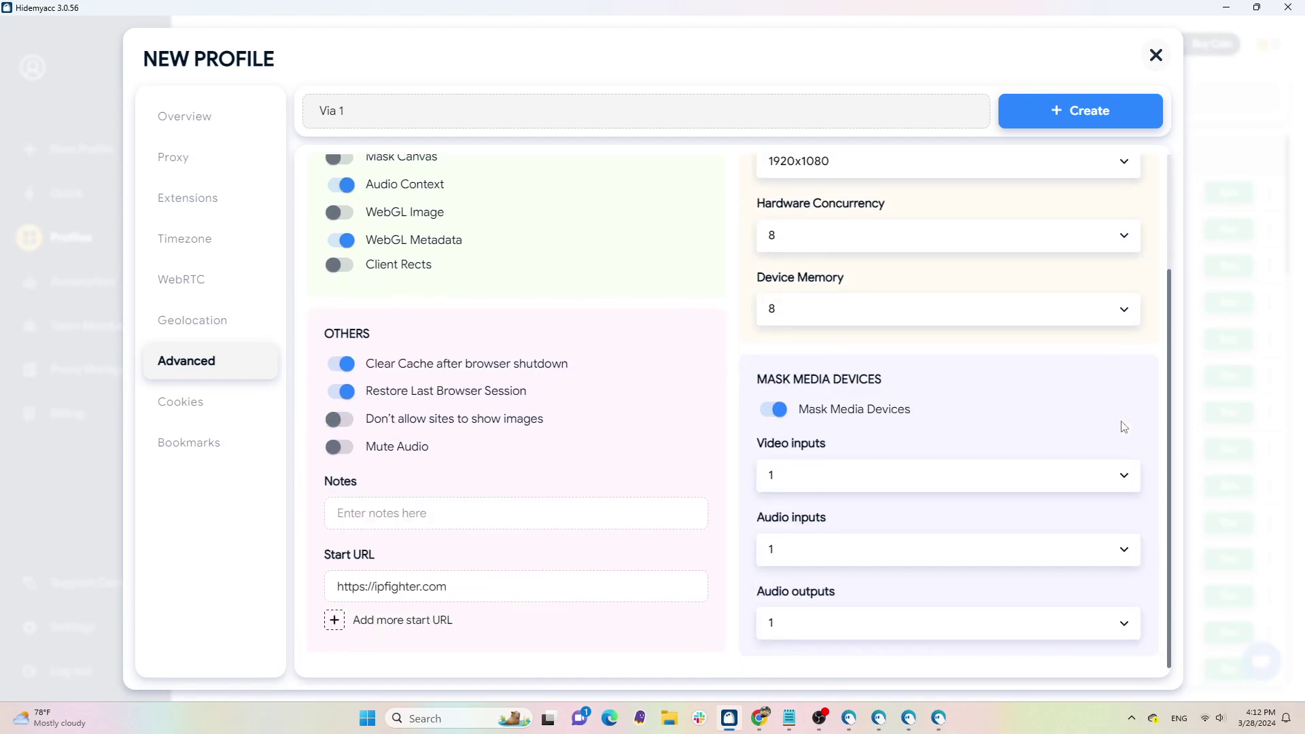
pyautogui.click(198, 410)
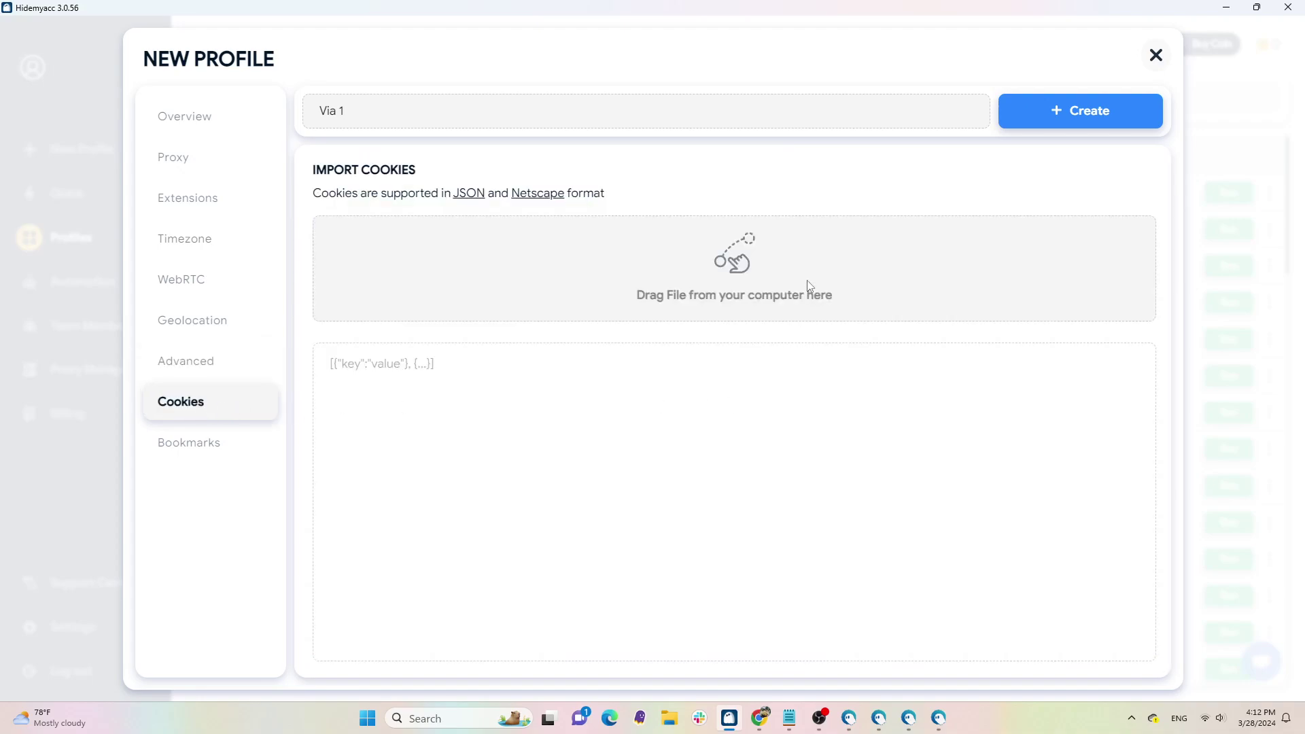
# - Check the Bookmarks settings, then create the Via 1 profile
pyautogui.click(181, 452)
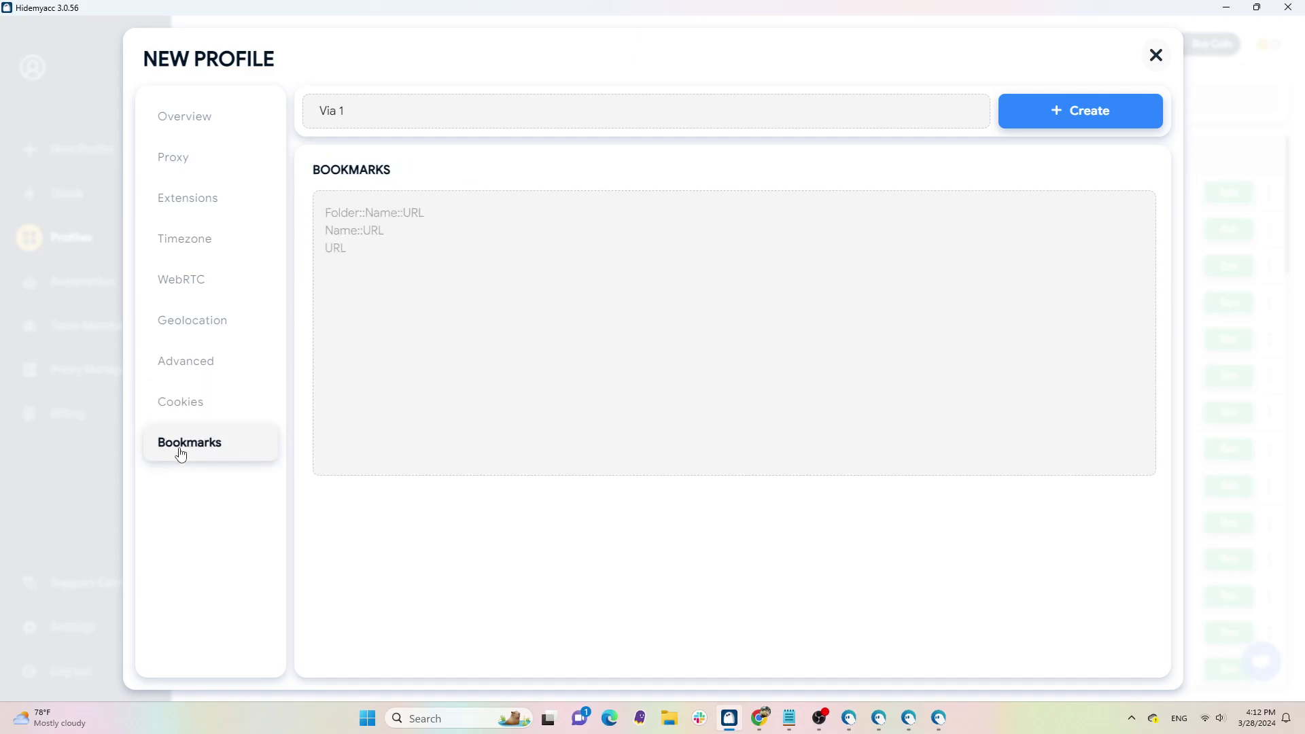
pyautogui.click(1092, 113)
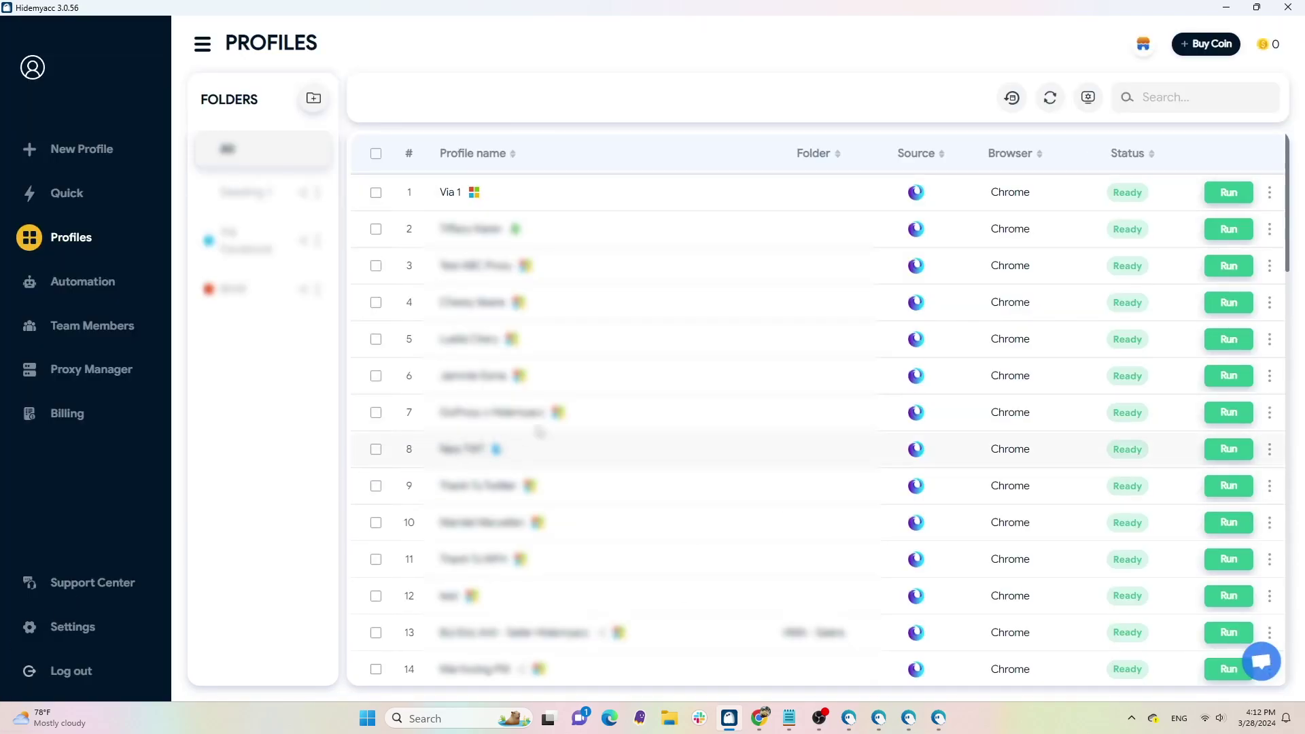
# - Launch Via 1 and load ipfighter.com in the main Chrome window
pyautogui.click(1238, 195)
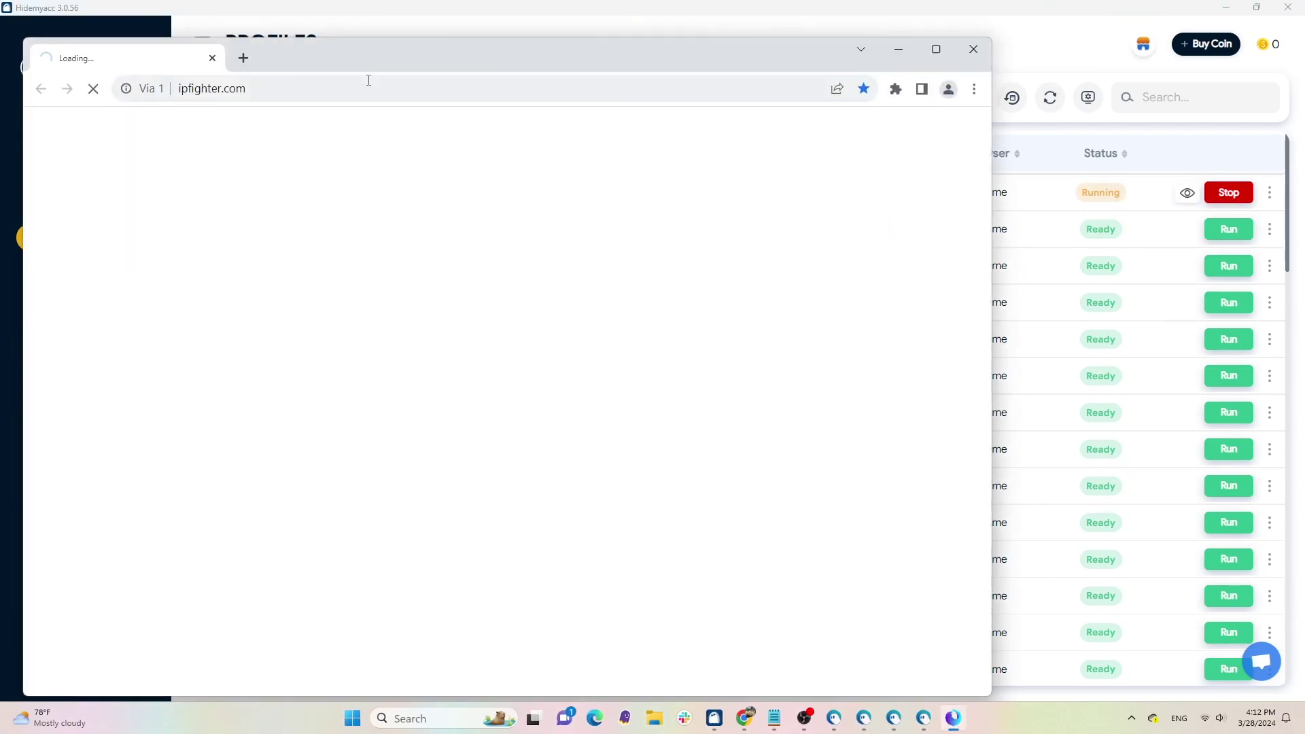
pyautogui.click(745, 719)
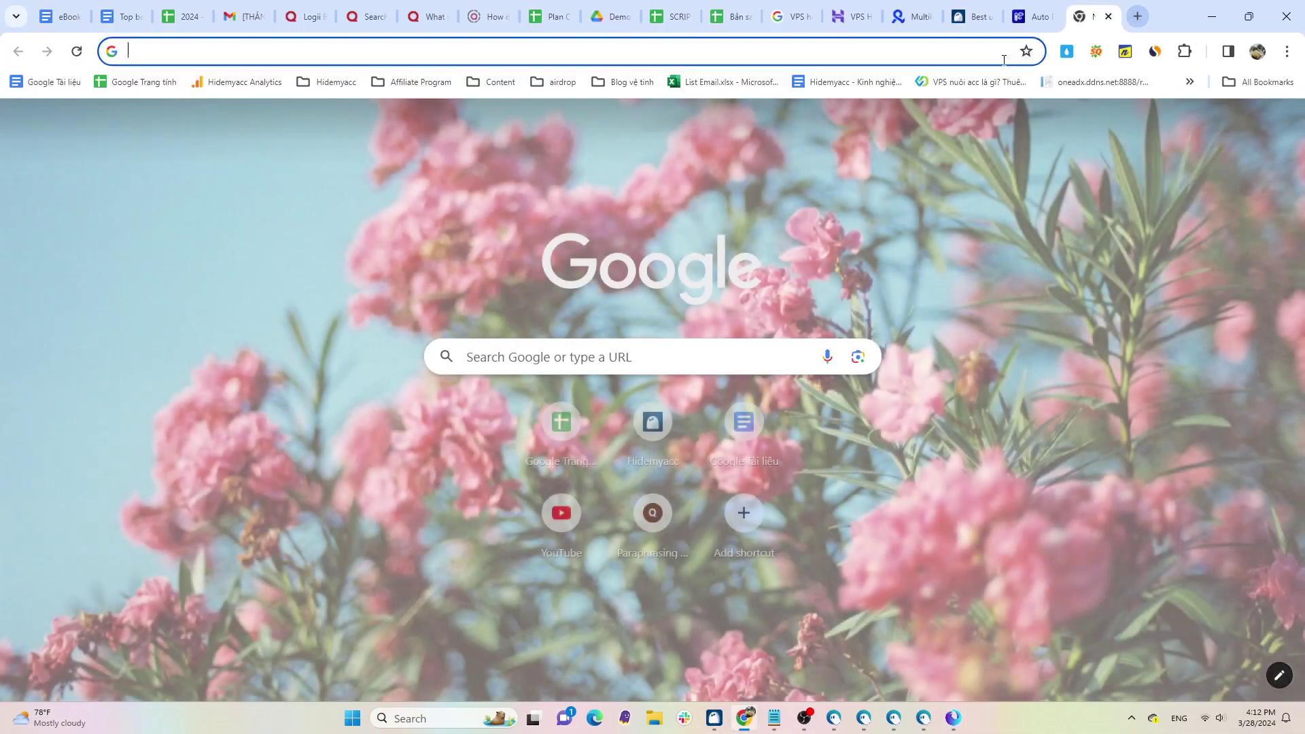
pyautogui.write('ipfi')
pyautogui.press('Return')
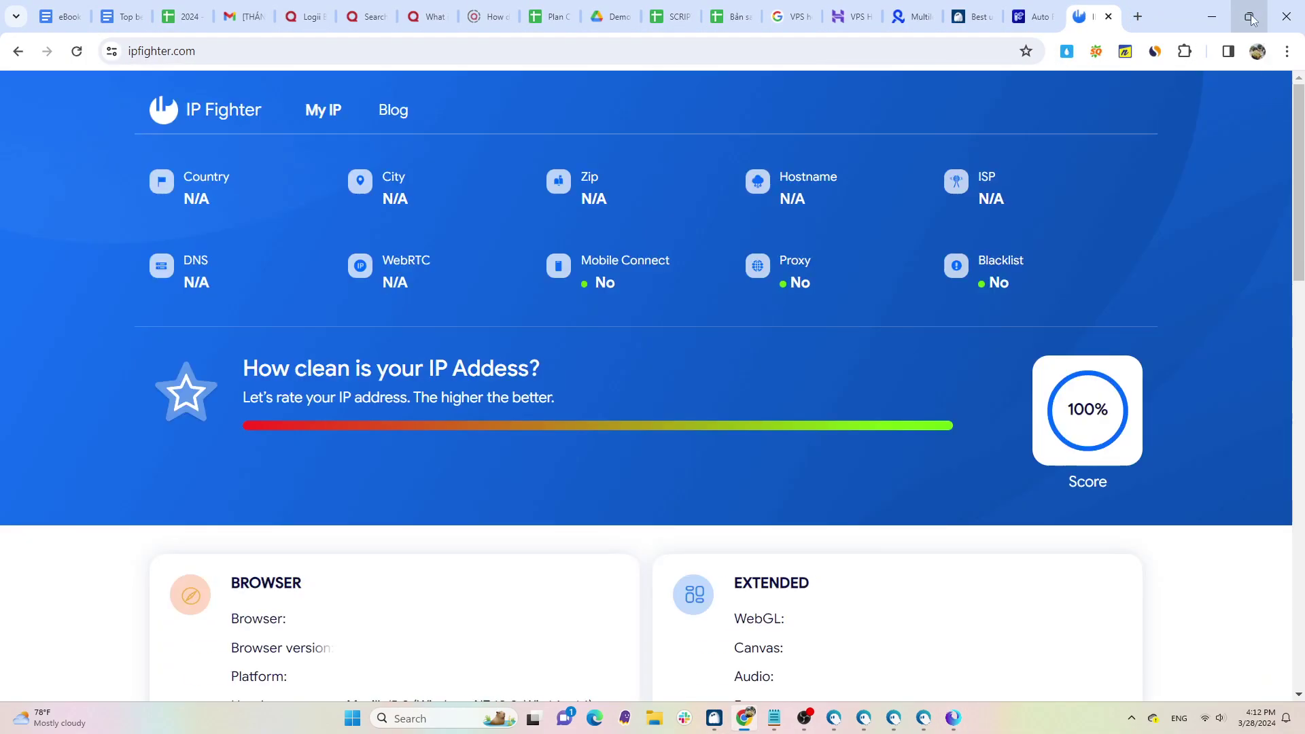
# - Snap the main Chrome window right and Via 1's IPFighter window left
pyautogui.moveTo(1249, 17)
pyautogui.click(1149, 51)
pyautogui.click(85, 152)
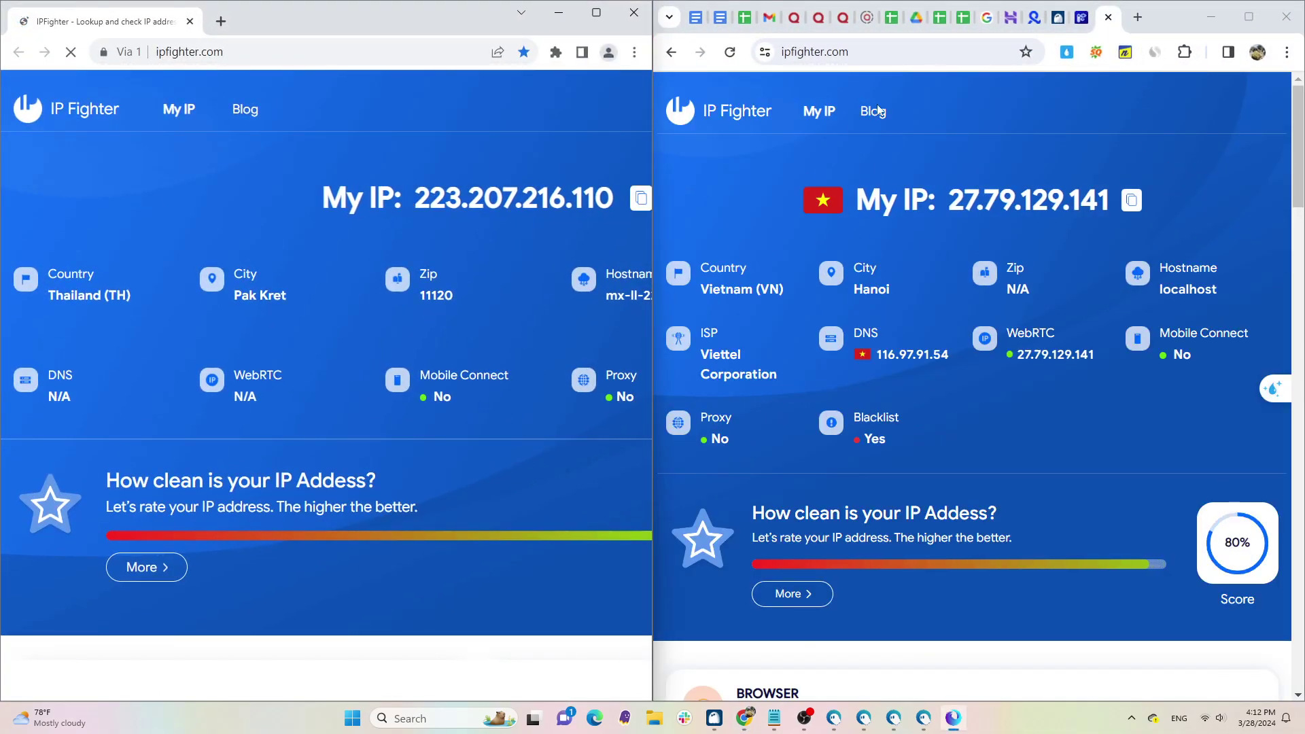
# - Scroll through both IPFighter pages to compare the fingerprint details
pyautogui.scroll(-6, 326, 340)
pyautogui.scroll(-4, 894, 323)
pyautogui.scroll(-2, 895, 322)
pyautogui.scroll(-2, 884, 299)
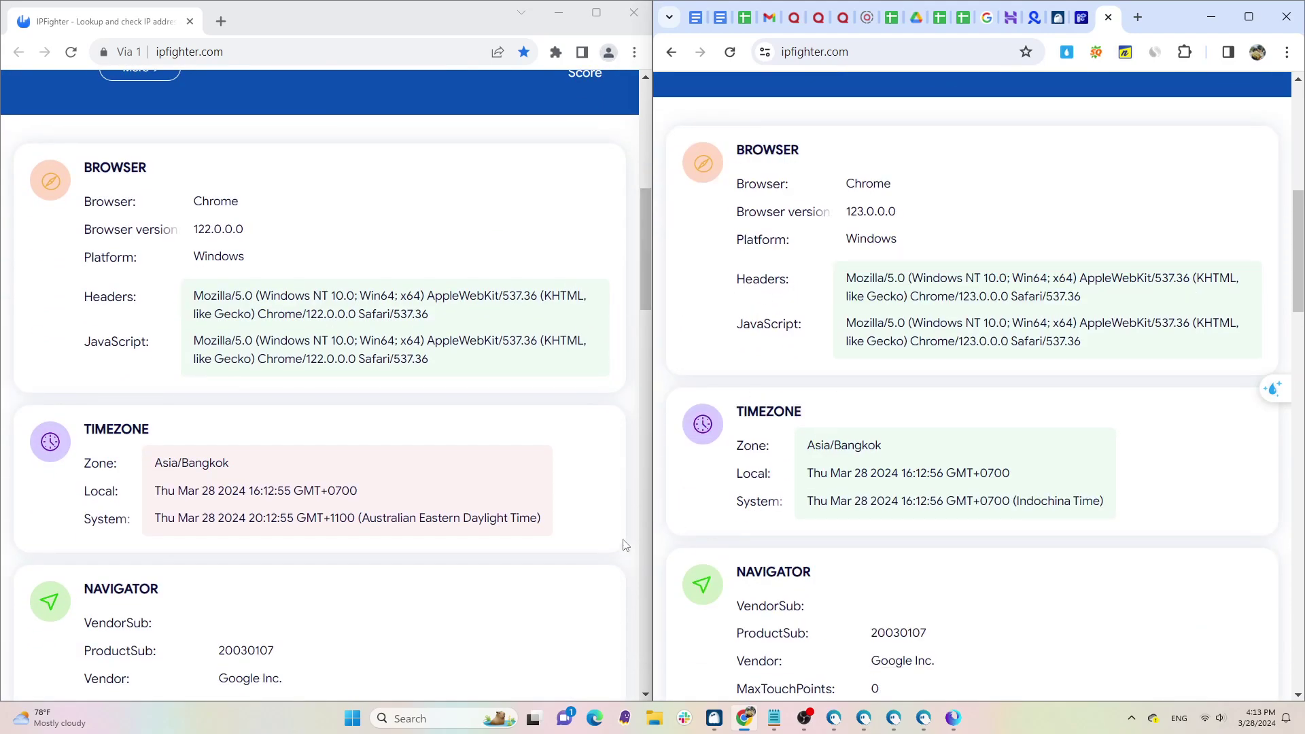
pyautogui.scroll(-8, 612, 515)
pyautogui.scroll(-8, 884, 423)
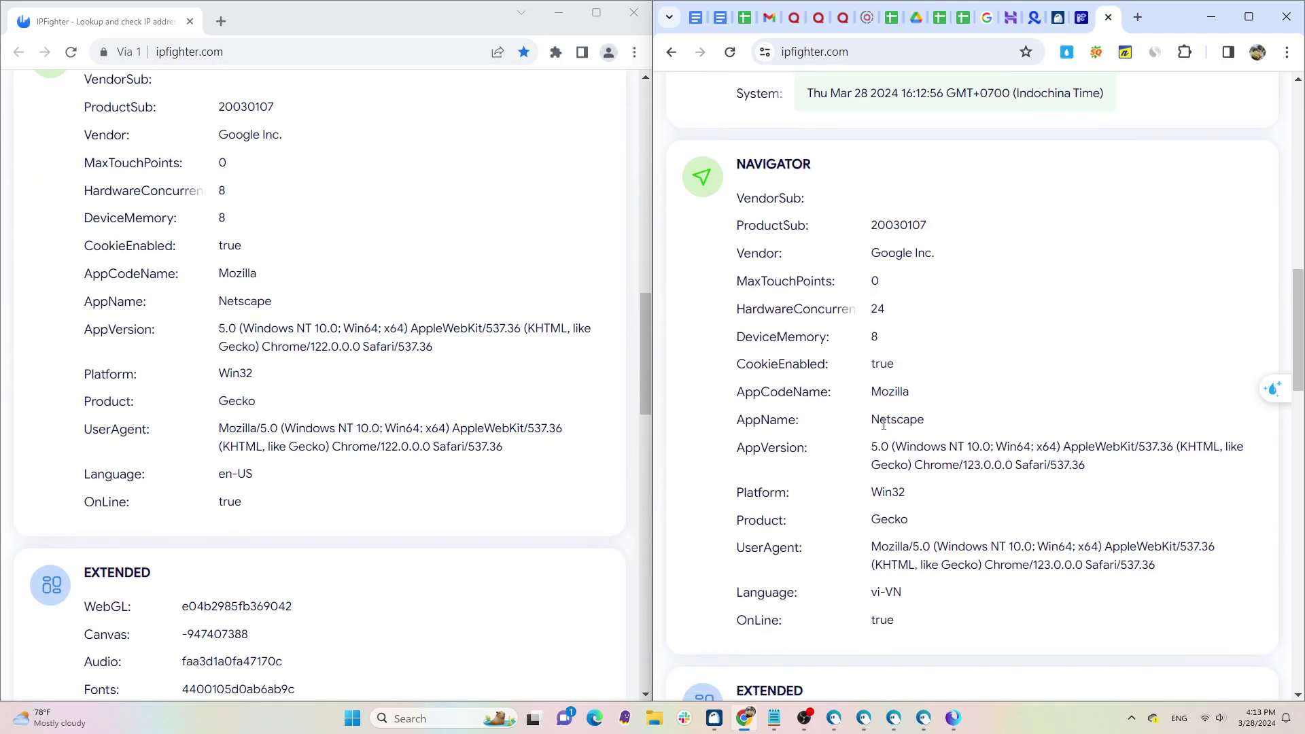
pyautogui.scroll(-6, 609, 505)
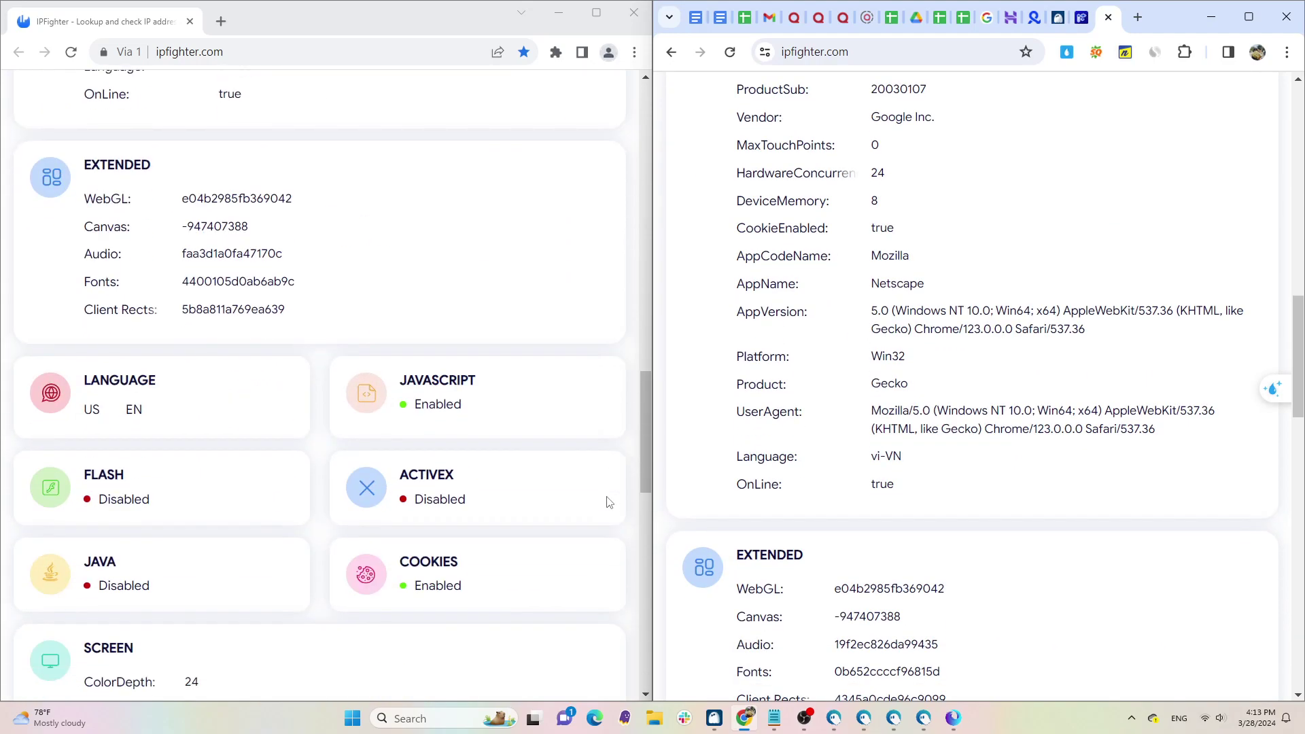
pyautogui.scroll(-6, 1142, 411)
pyautogui.scroll(-4, 614, 468)
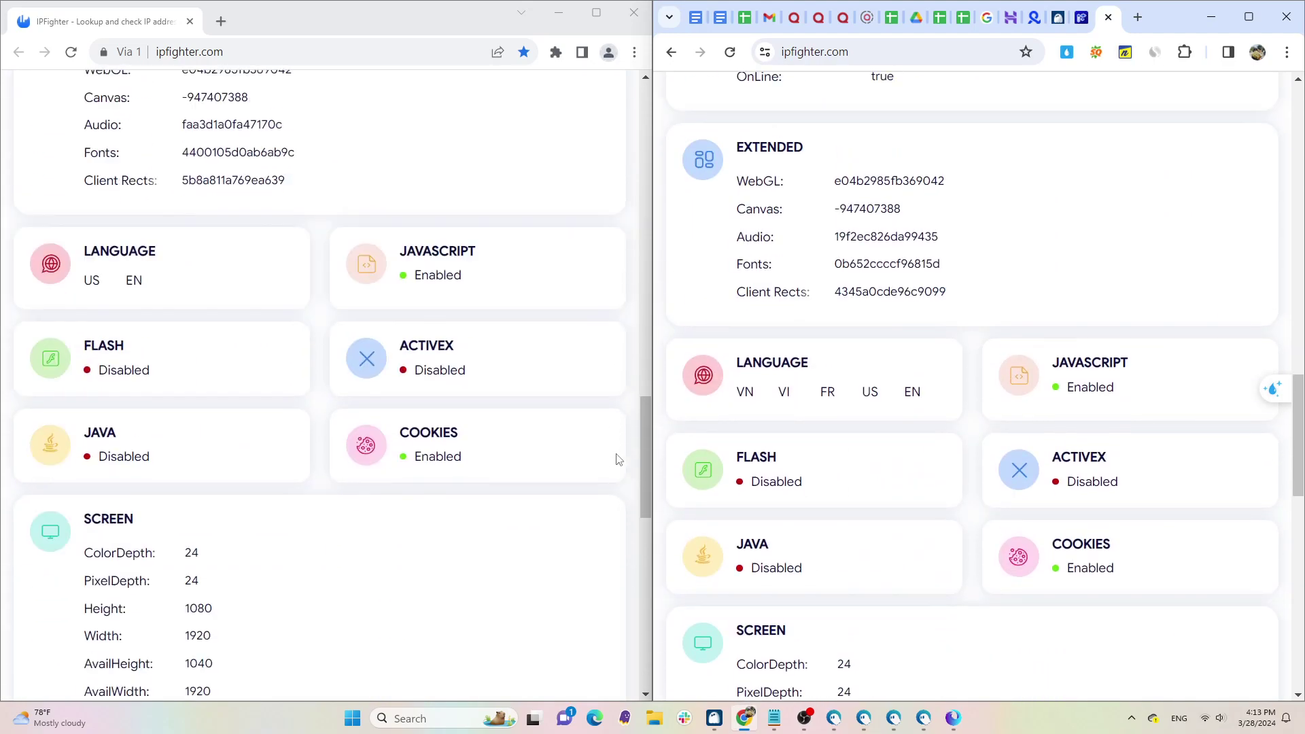
pyautogui.scroll(-6, 1078, 377)
pyautogui.scroll(-4, 554, 466)
pyautogui.scroll(-2, 805, 408)
pyautogui.scroll(-4, 474, 425)
pyautogui.scroll(-2, 867, 446)
pyautogui.scroll(12, 867, 445)
pyautogui.scroll(15, 867, 446)
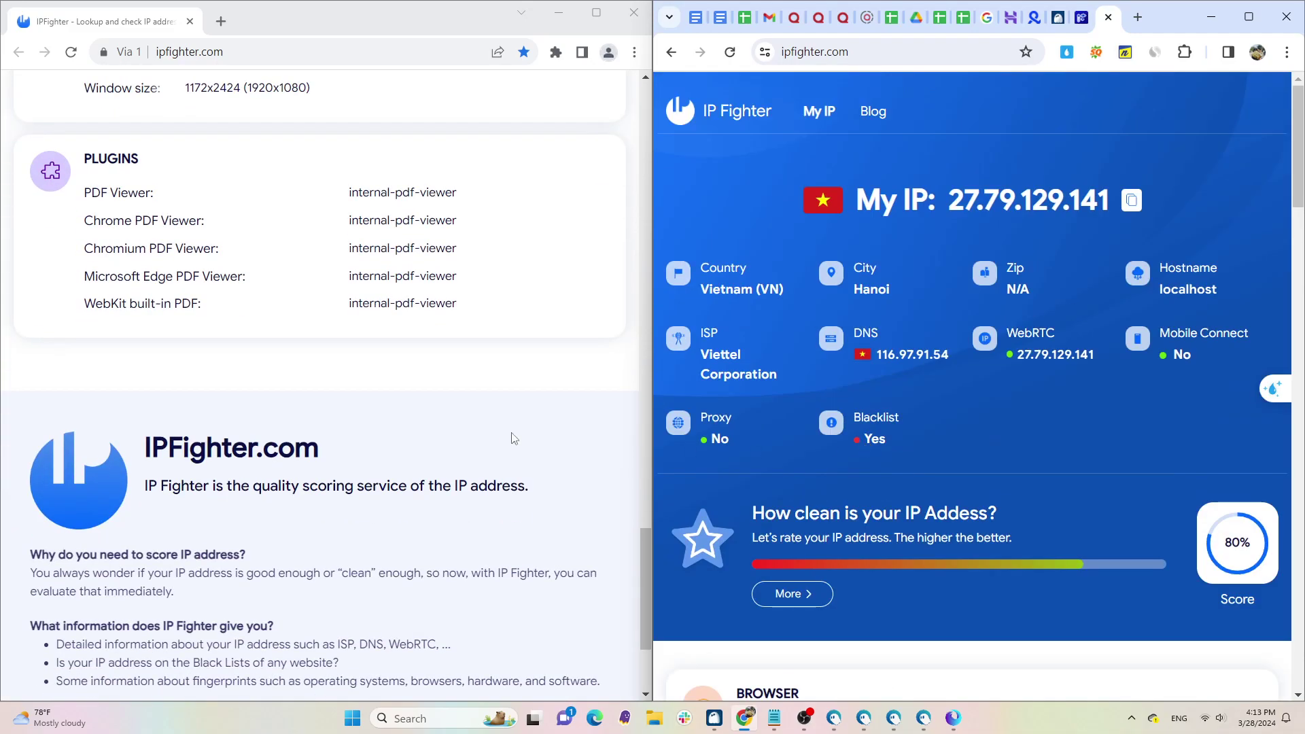
pyautogui.scroll(20, 421, 437)
# - Minimize the browsers and restore the four tiled profile windows, including the download page
pyautogui.click(1215, 27)
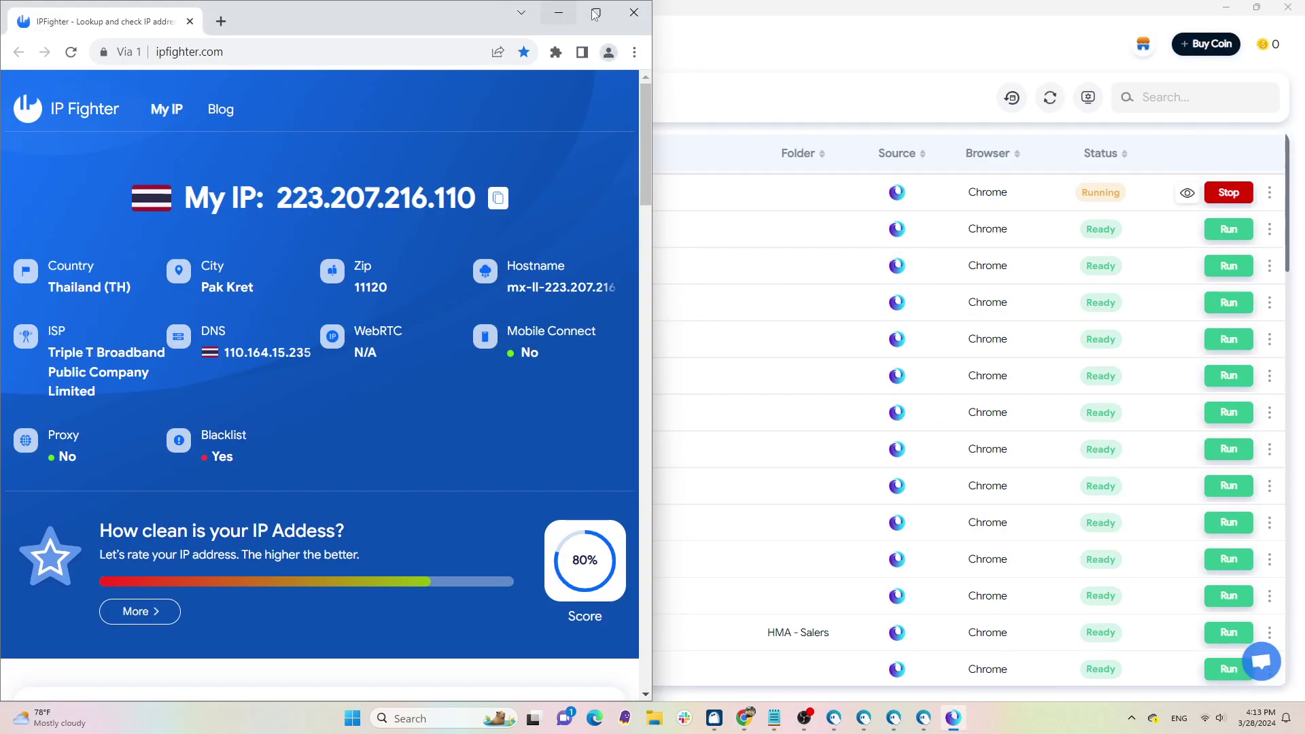
pyautogui.click(558, 12)
pyautogui.click(924, 726)
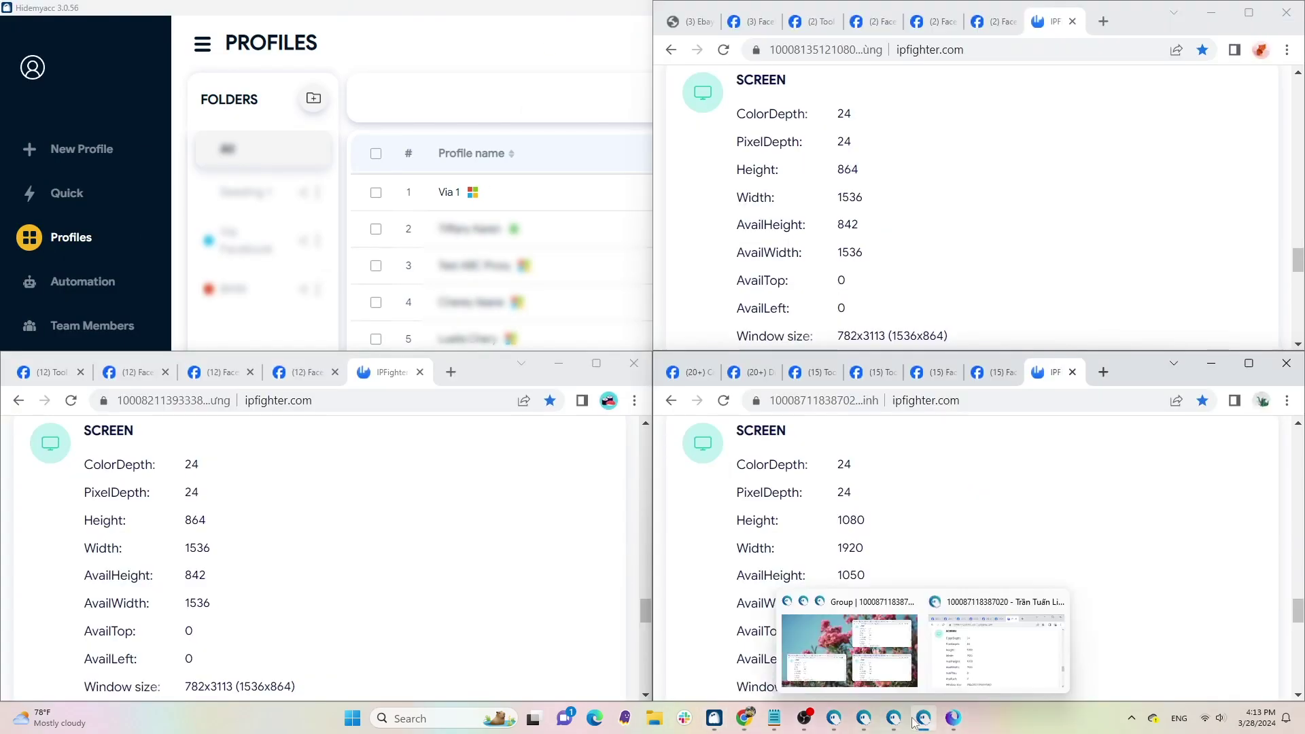
pyautogui.click(834, 719)
pyautogui.click(1249, 12)
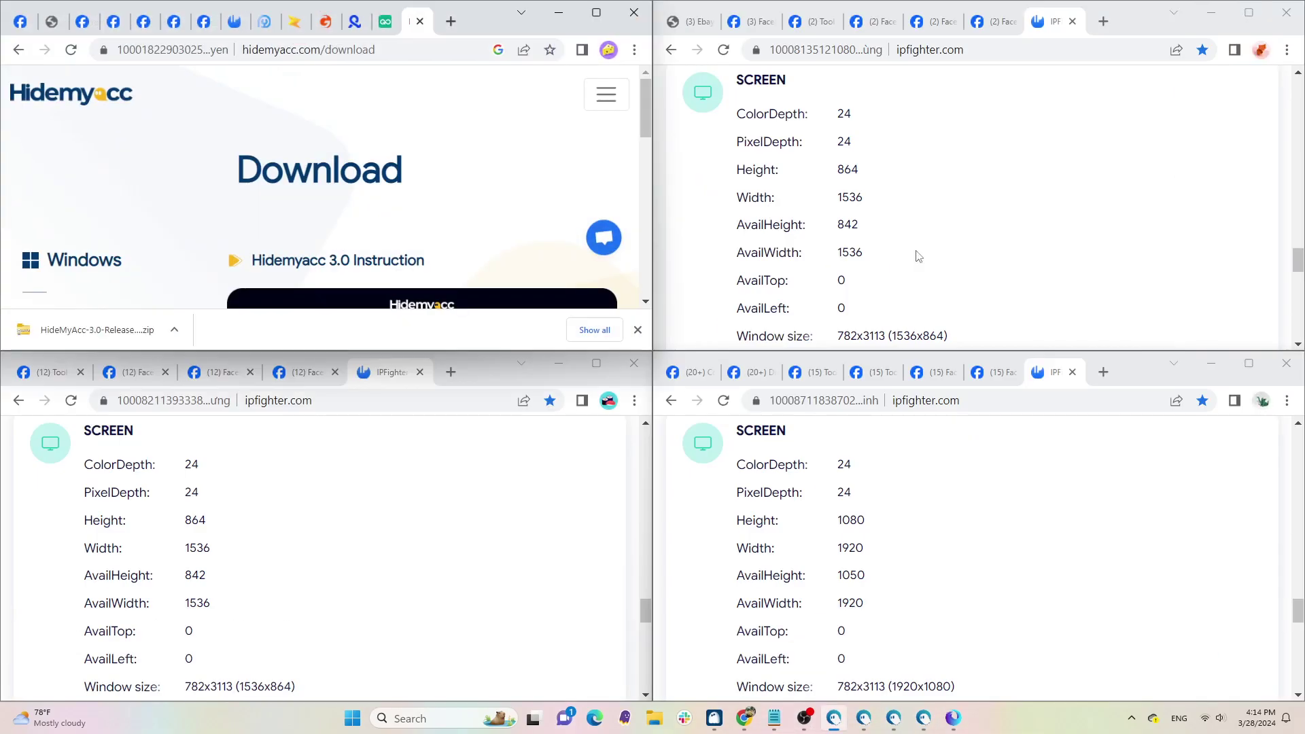
# - Switch all four tiled windows to their Facebook tabs, then return to Hidemyacc
pyautogui.click(199, 21)
pyautogui.click(302, 371)
pyautogui.click(989, 21)
pyautogui.click(995, 372)
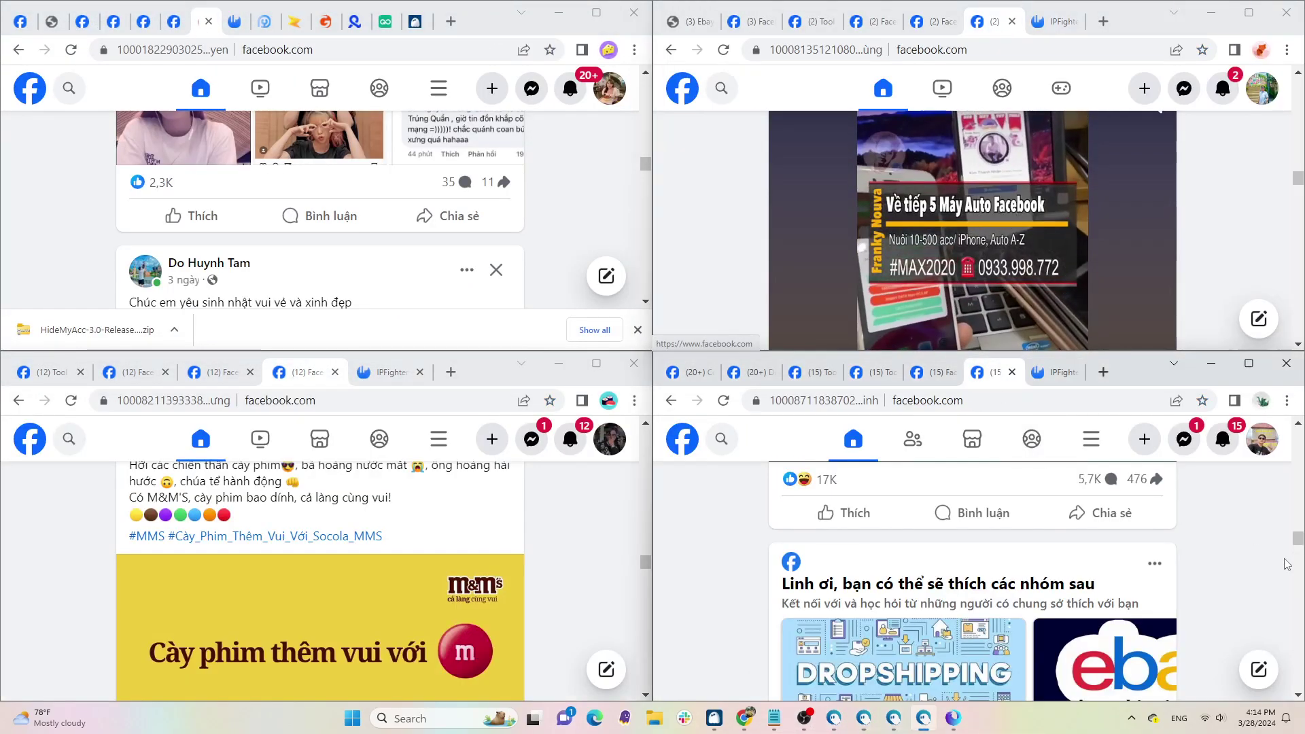
pyautogui.scroll(-3, 605, 242)
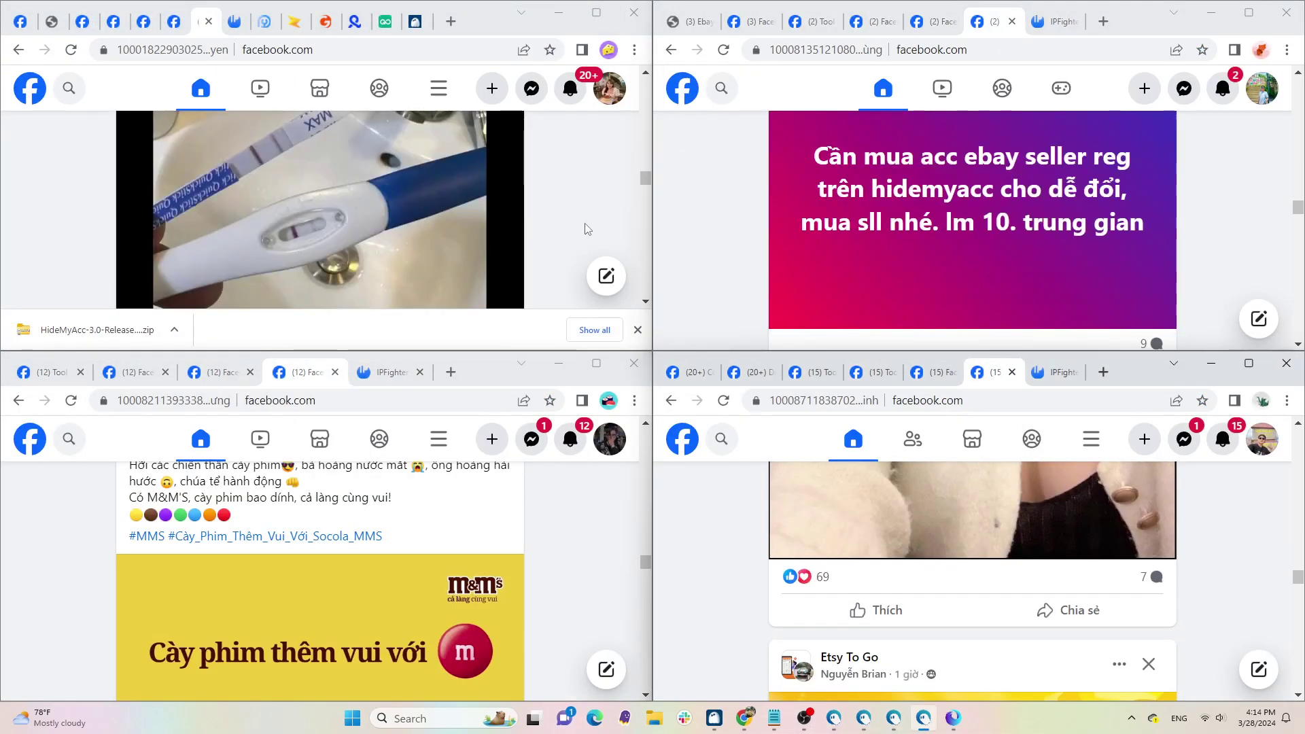
pyautogui.hotkey('alt', 'Tab')
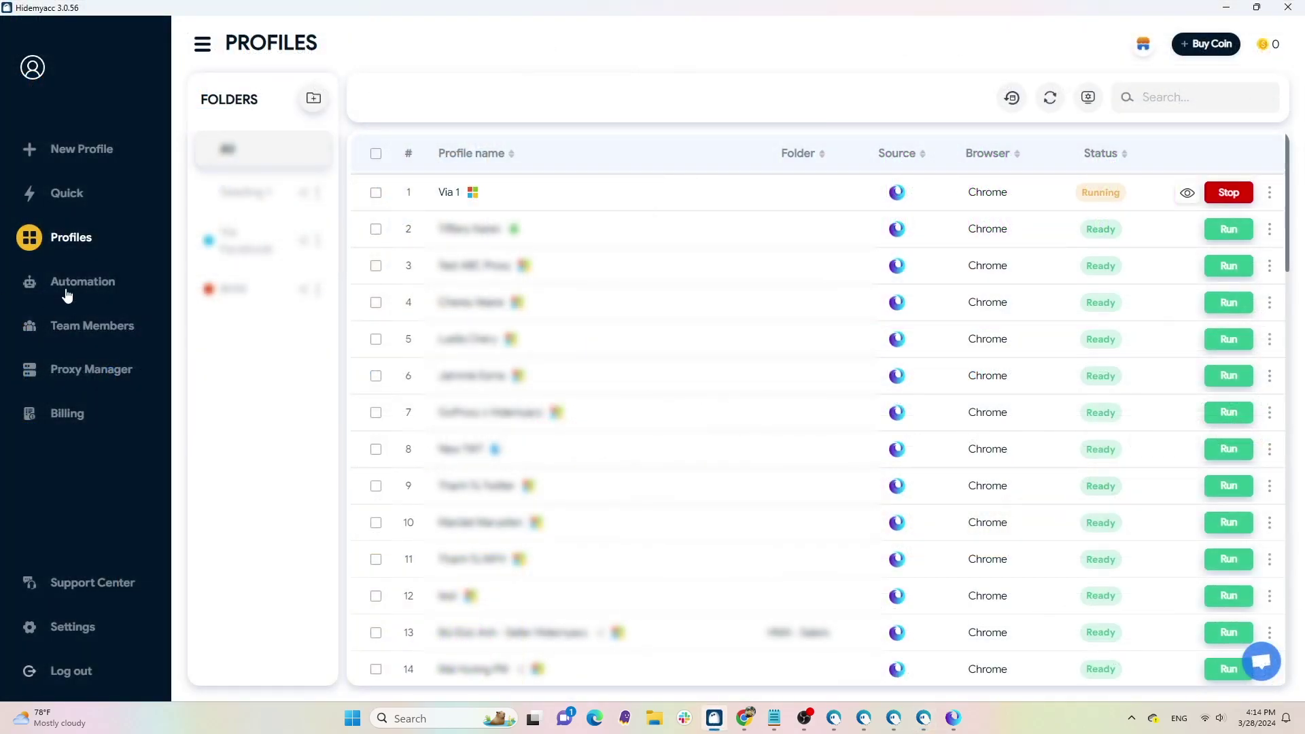
# - Open Automation's System's Scripts and search 'face' to list the eight Facebook scripts
pyautogui.click(66, 294)
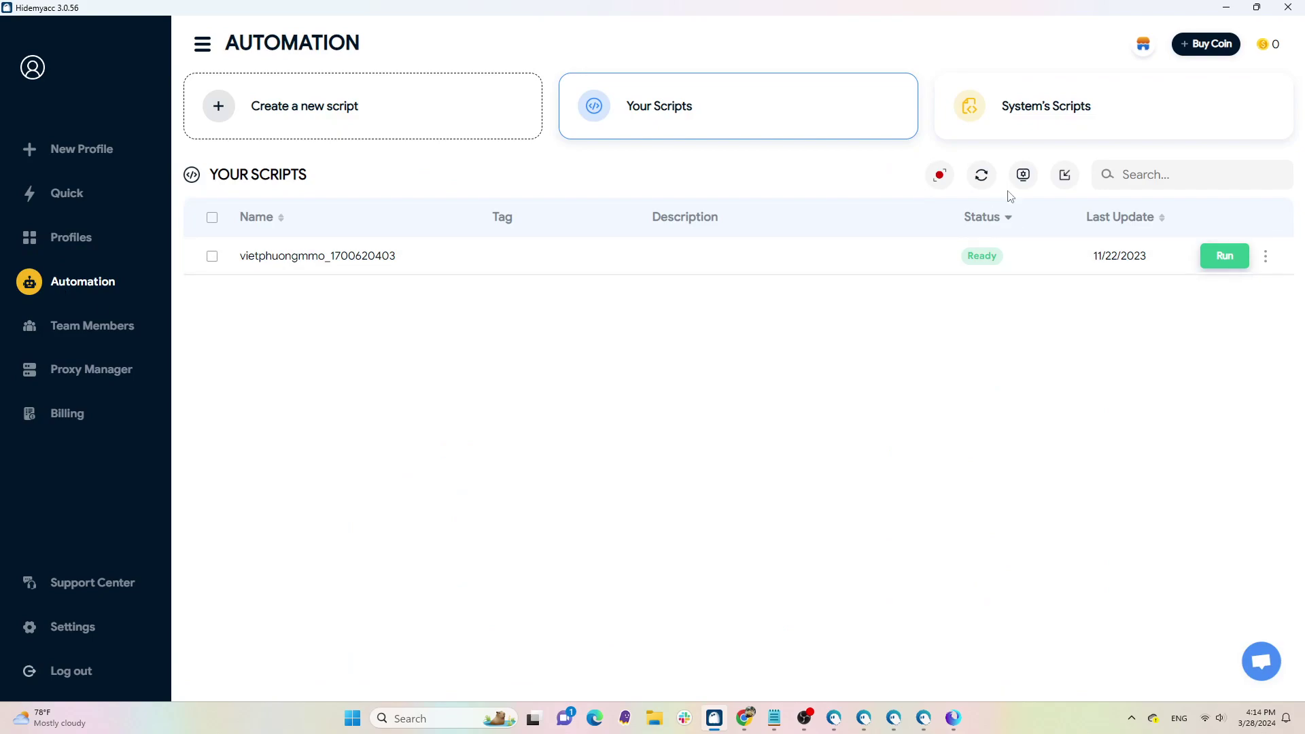
pyautogui.click(1075, 112)
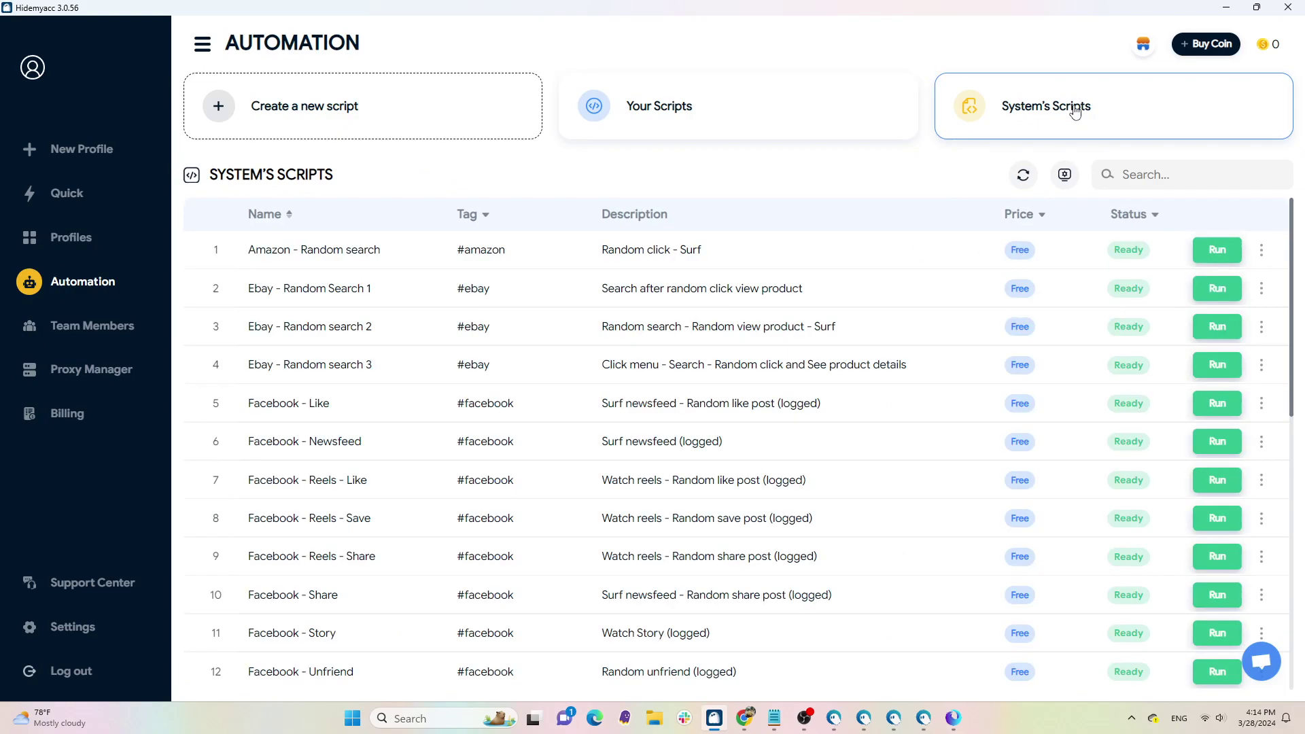
pyautogui.click(1156, 174)
pyautogui.write('facebook')
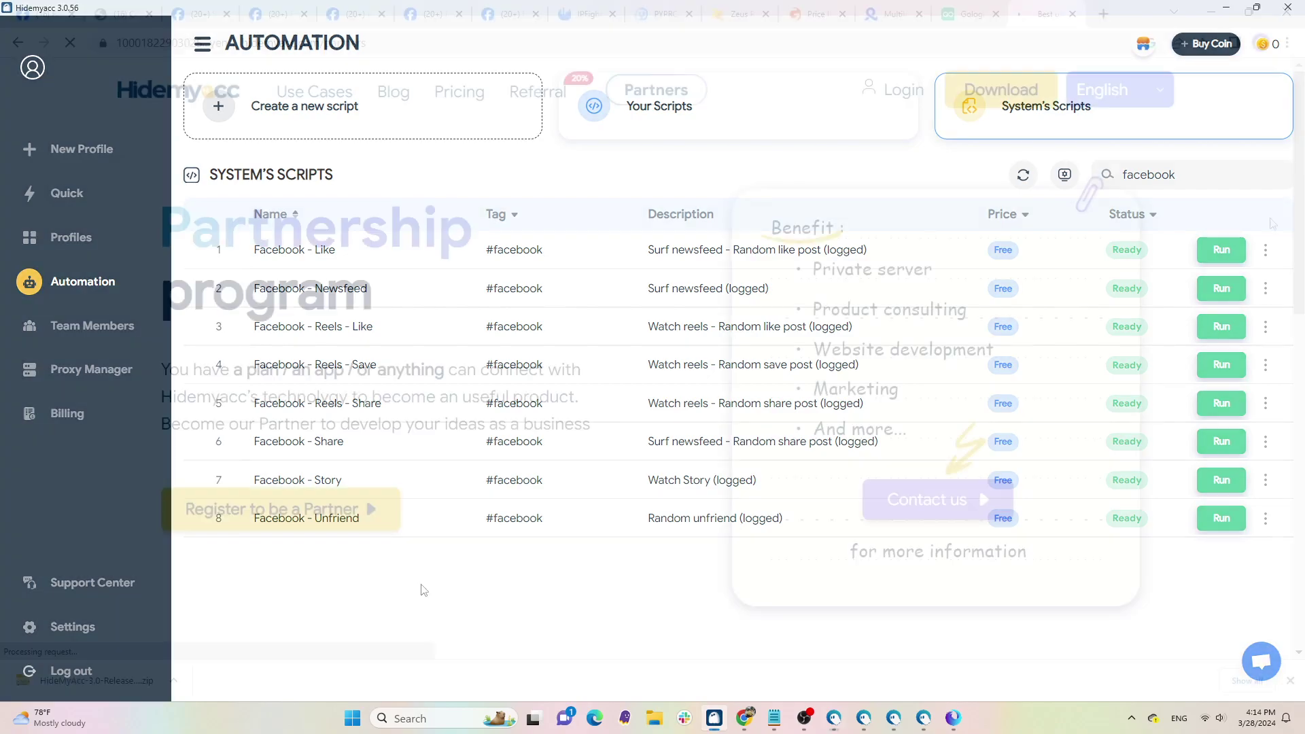
# - Open Autoface from the hidemyacc.com partners page and scroll autoface.io down to How it works
pyautogui.scroll(-8, 1273, 198)
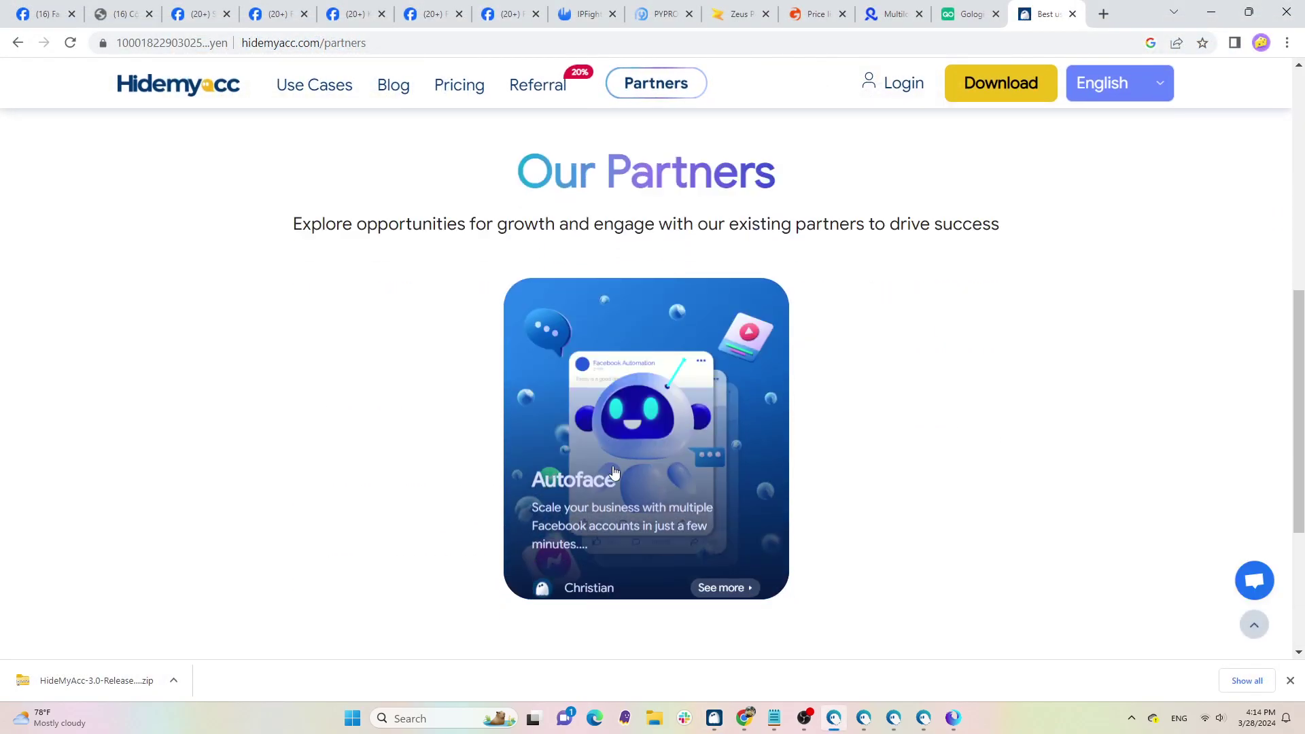
pyautogui.click(723, 584)
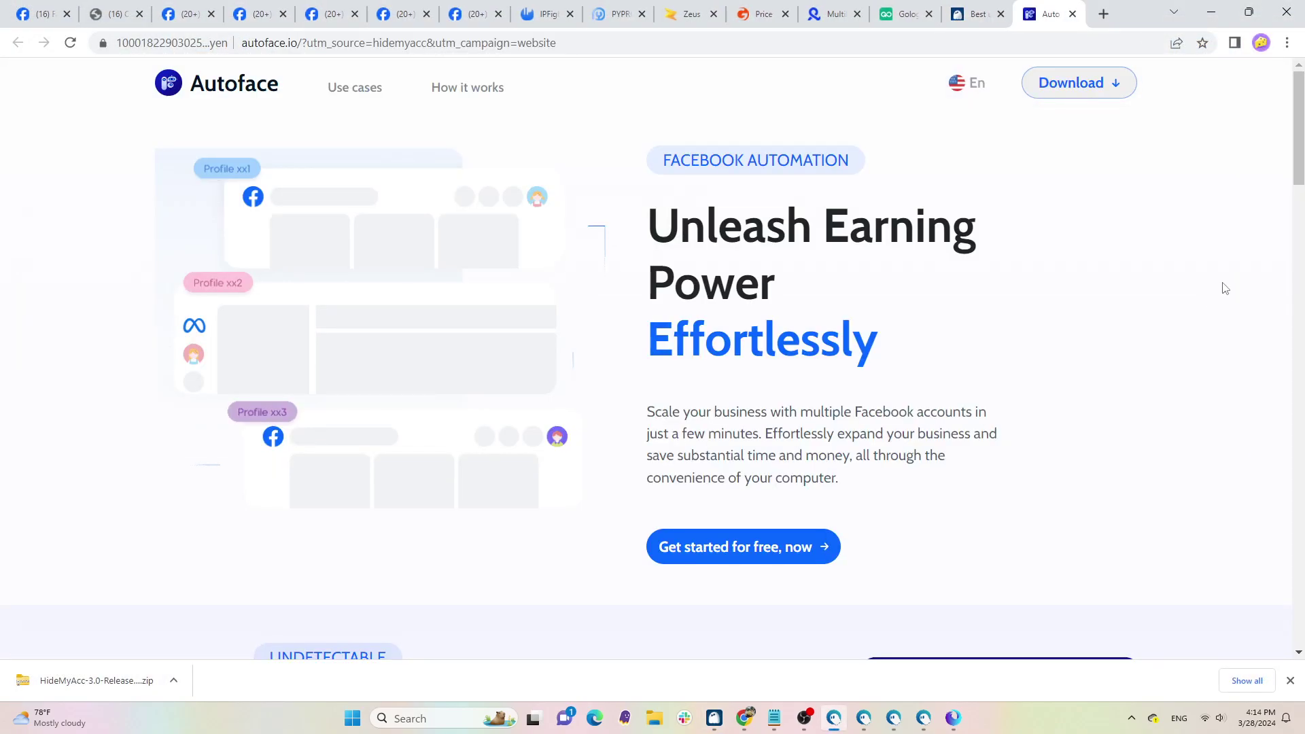
pyautogui.scroll(-10, 1226, 285)
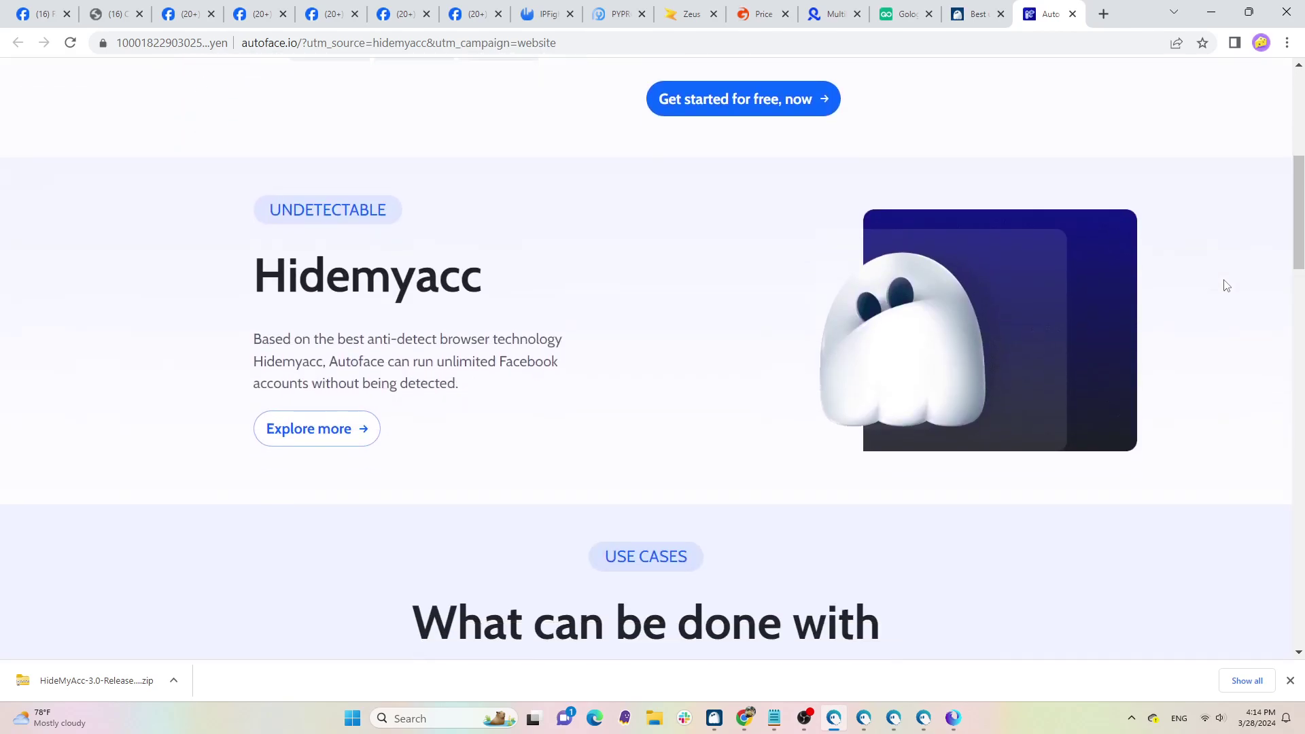
pyautogui.scroll(-3, 1225, 285)
pyautogui.scroll(-8, 1226, 286)
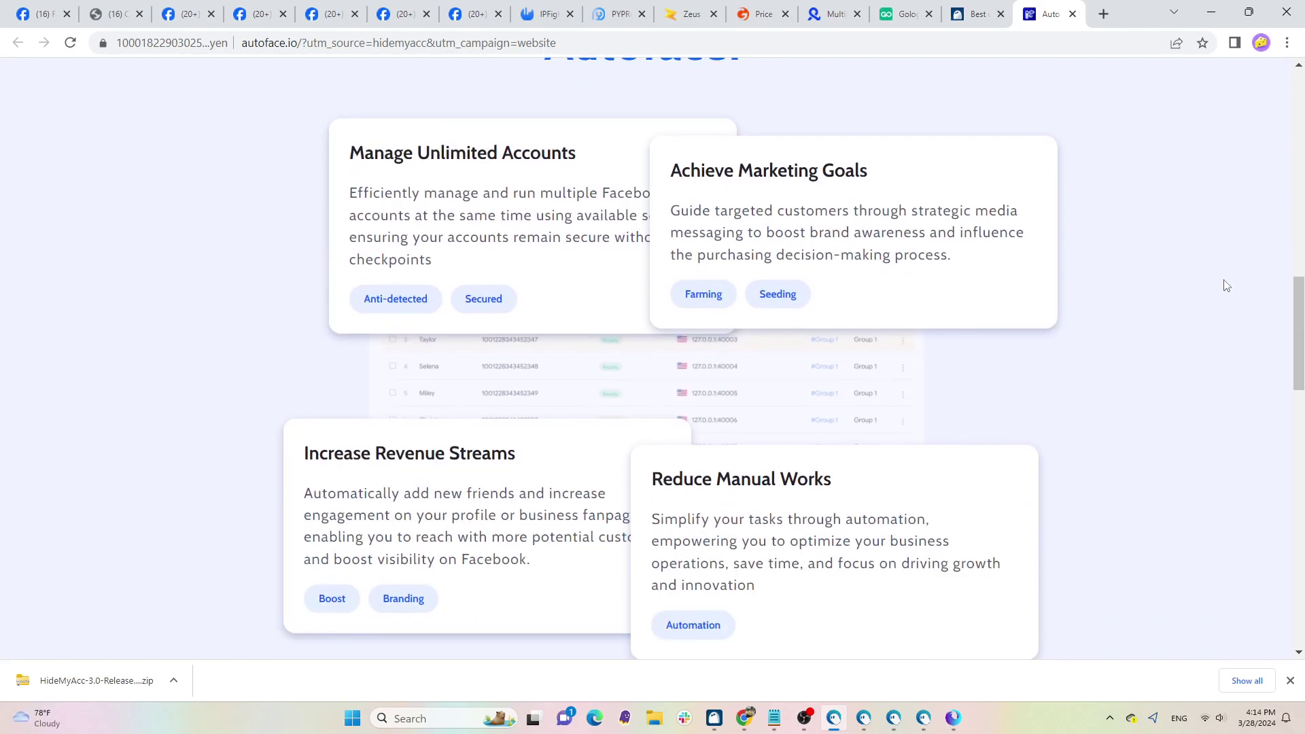
pyautogui.scroll(-6, 1225, 286)
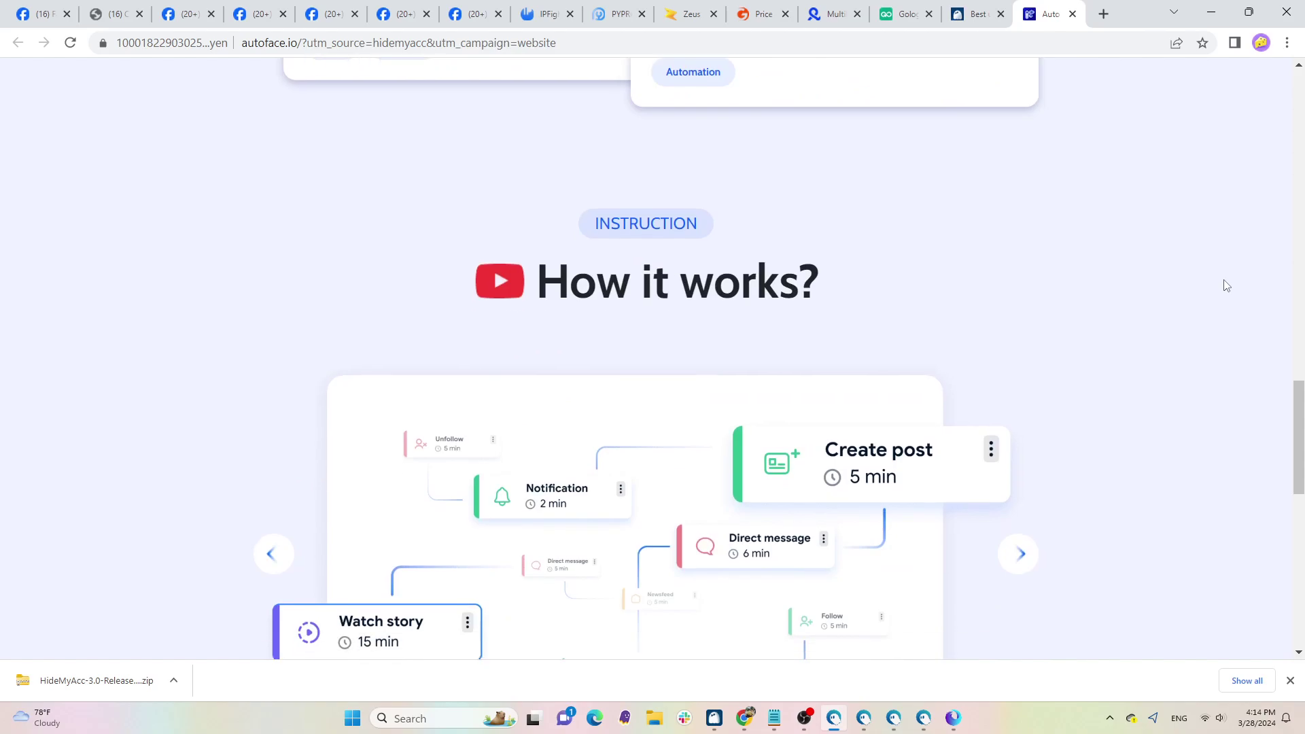
pyautogui.scroll(20, 1225, 286)
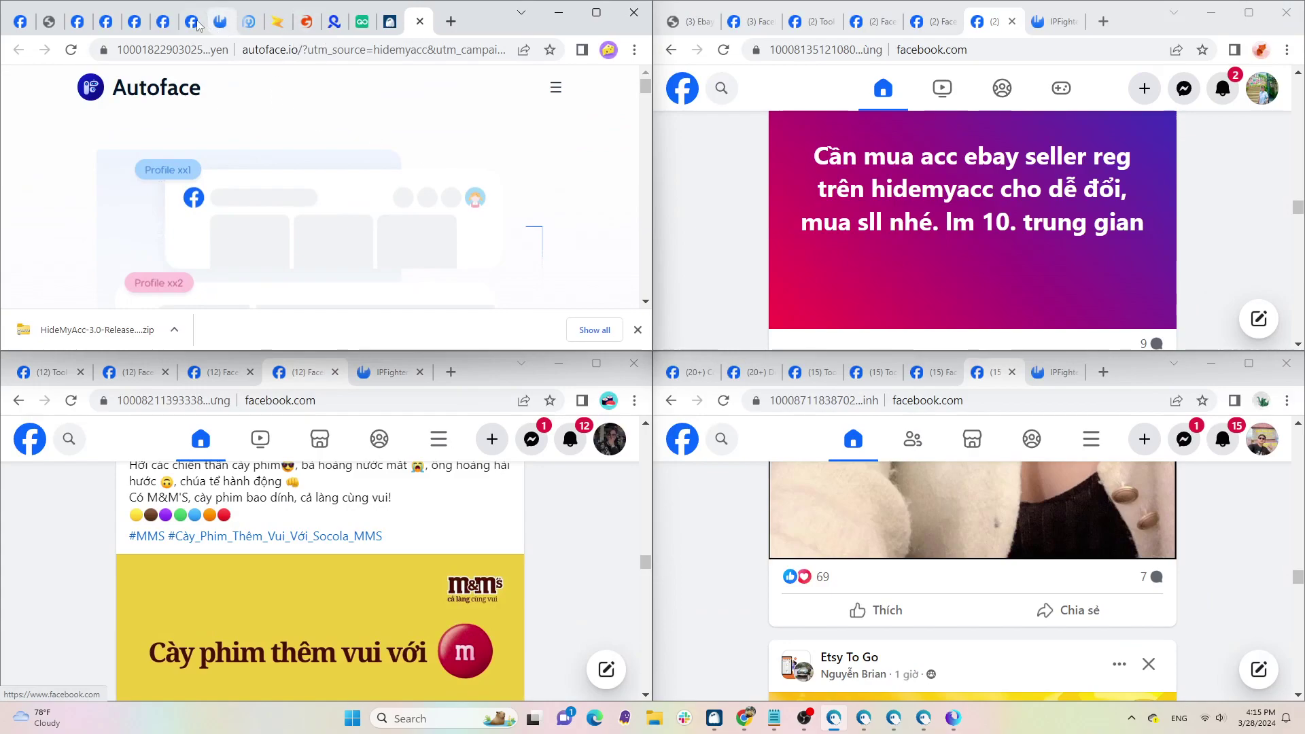
# - Return the top-left window to its Facebook tab and scroll through the profiles' feeds
pyautogui.click(193, 21)
pyautogui.scroll(-4, 466, 207)
pyautogui.scroll(-3, 319, 578)
pyautogui.scroll(-5, 1039, 545)
pyautogui.scroll(-5, 1047, 529)
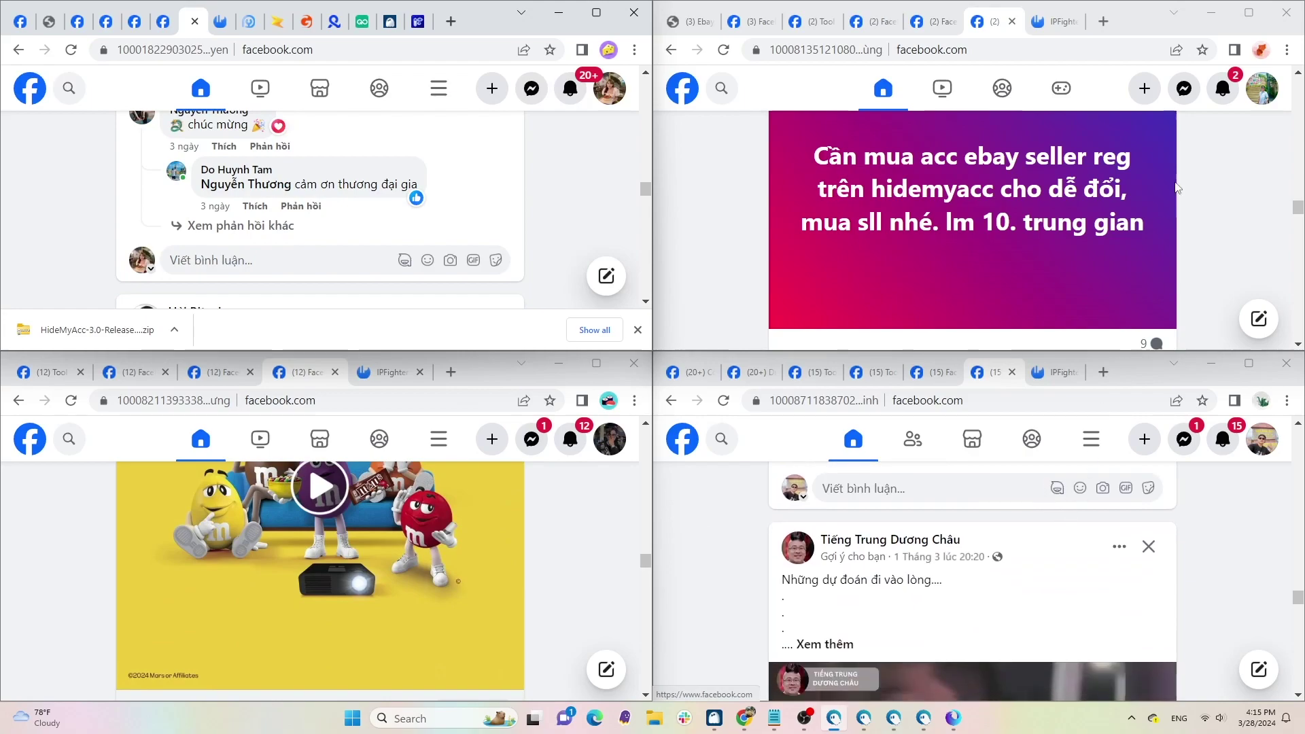
pyautogui.scroll(-10, 1178, 193)
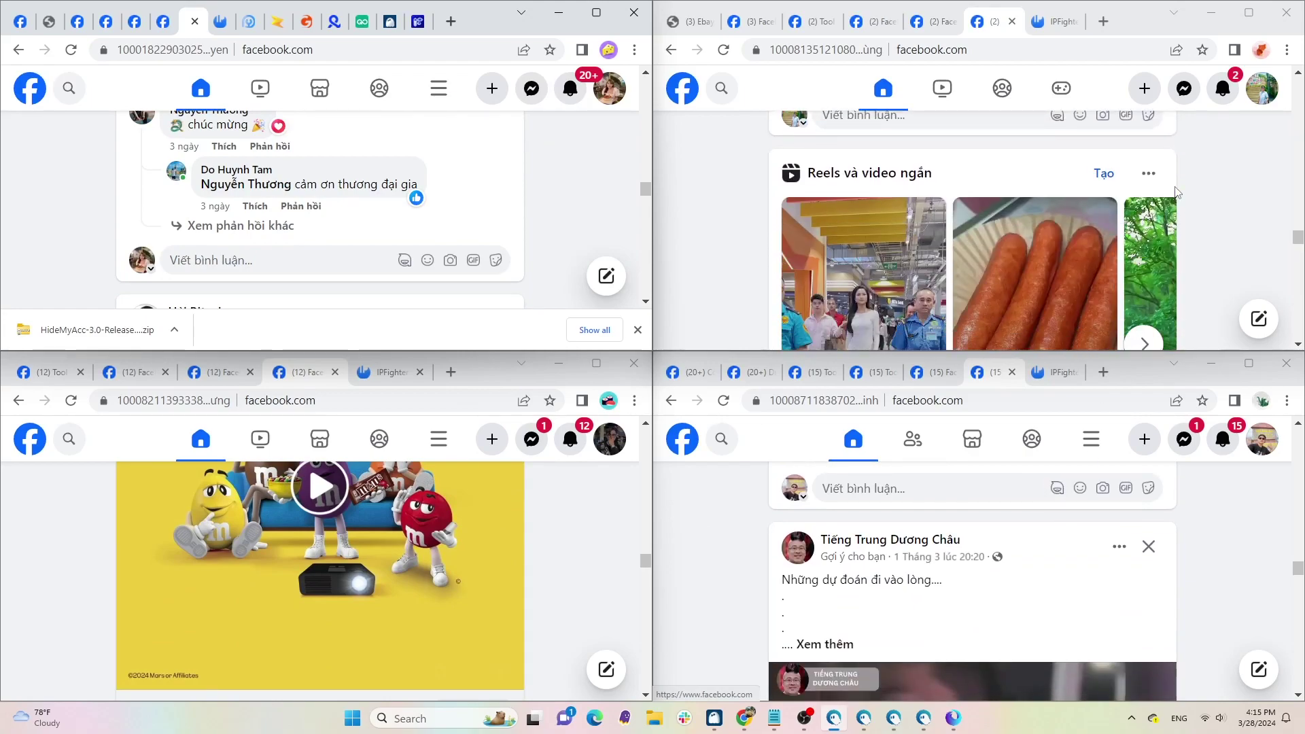